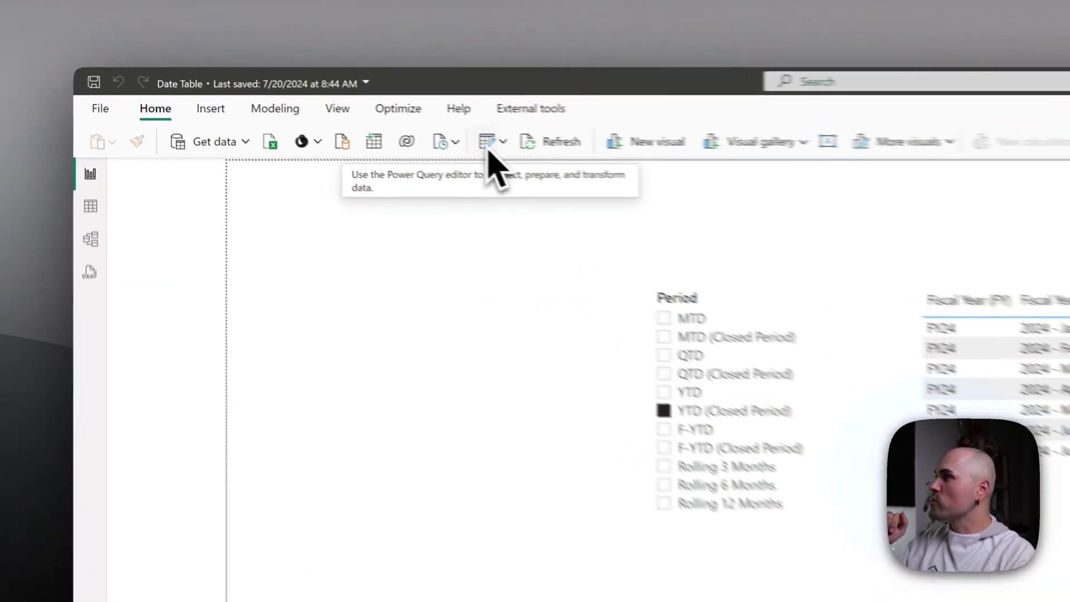
Open Power Query Editor and browse the Date query's columns, returning to the first column.
click(489, 146)
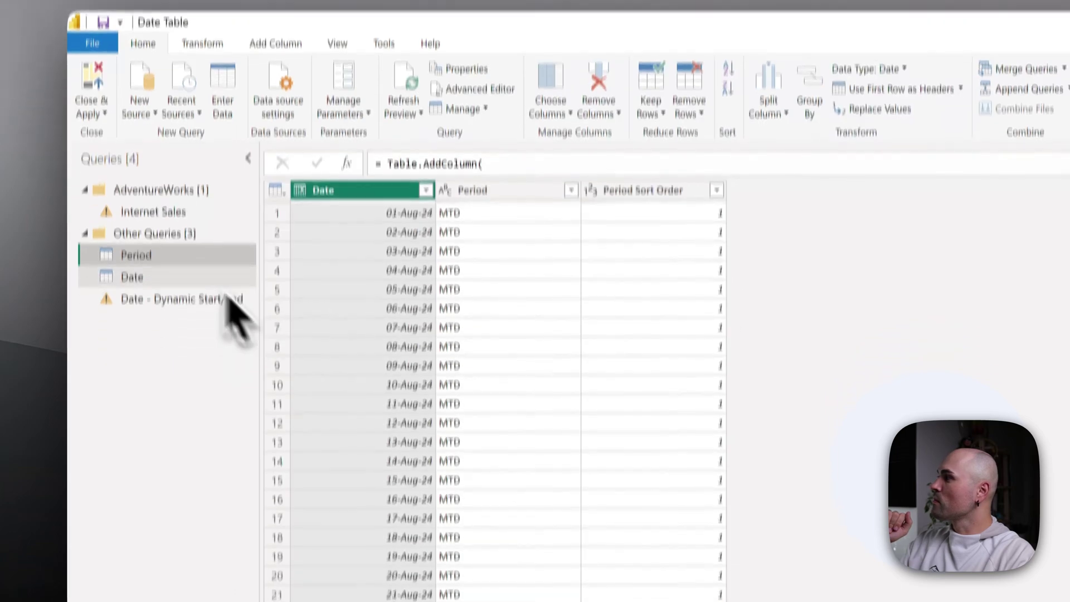
click(172, 333)
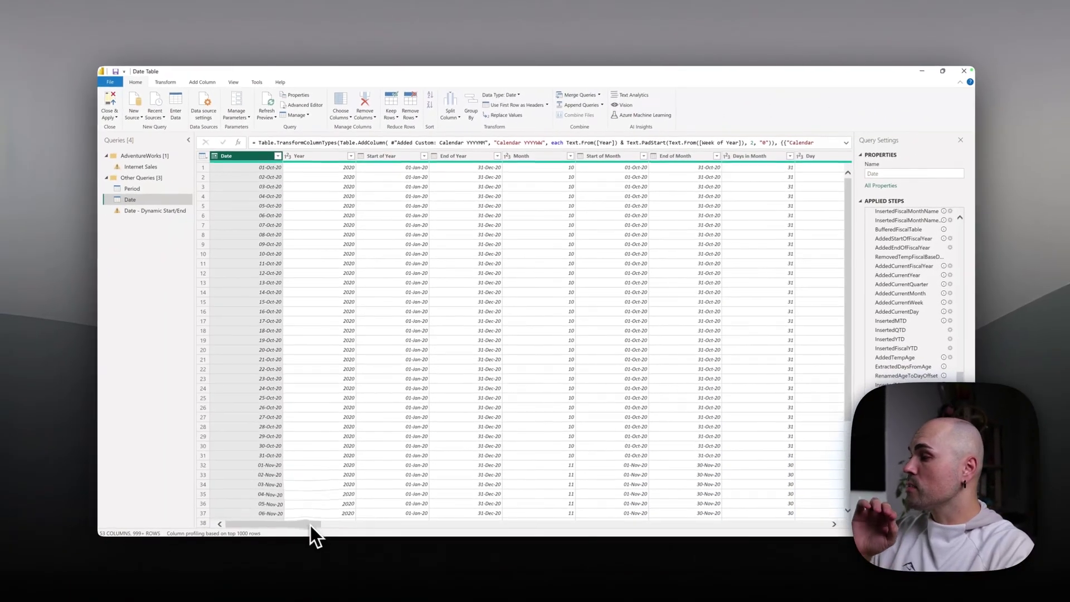
drag(312, 541, 695, 513)
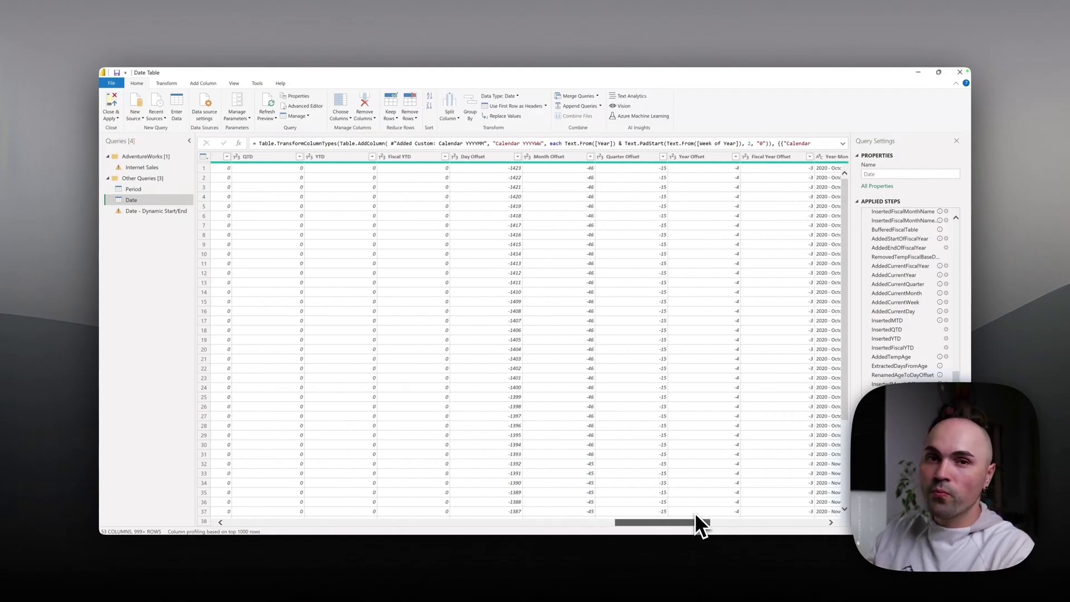
key(Home)
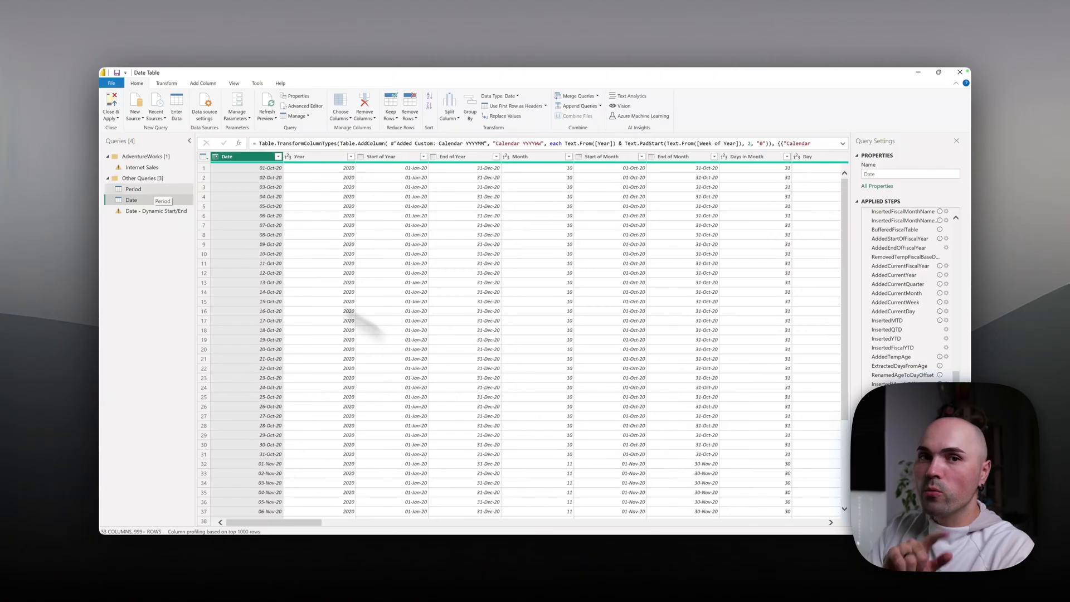
Open the Period query in Advanced Editor and review its DateTable and CurrentDate steps.
click(155, 189)
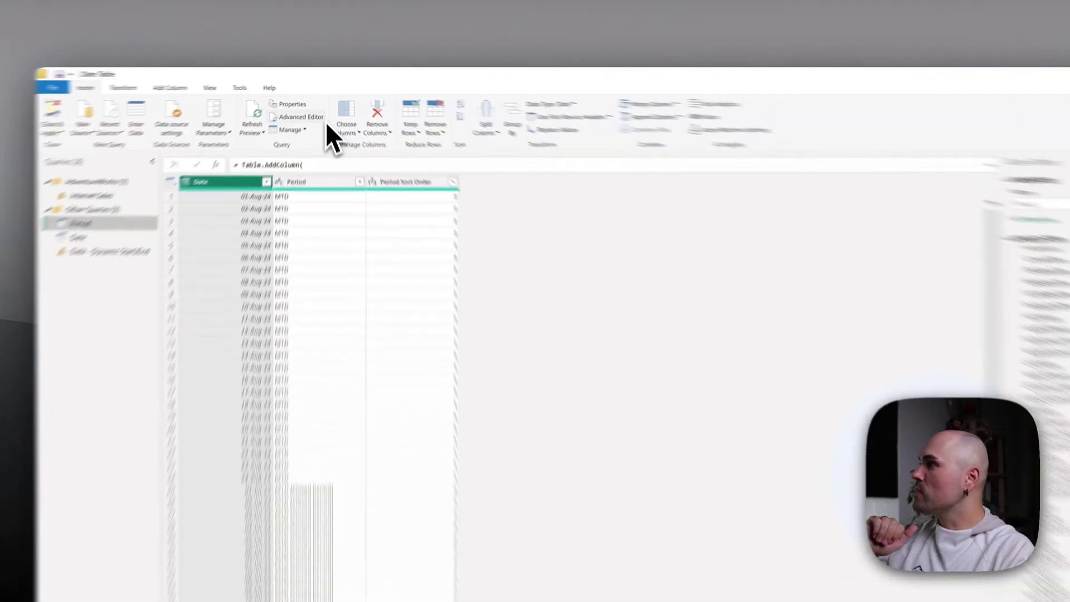
click(318, 118)
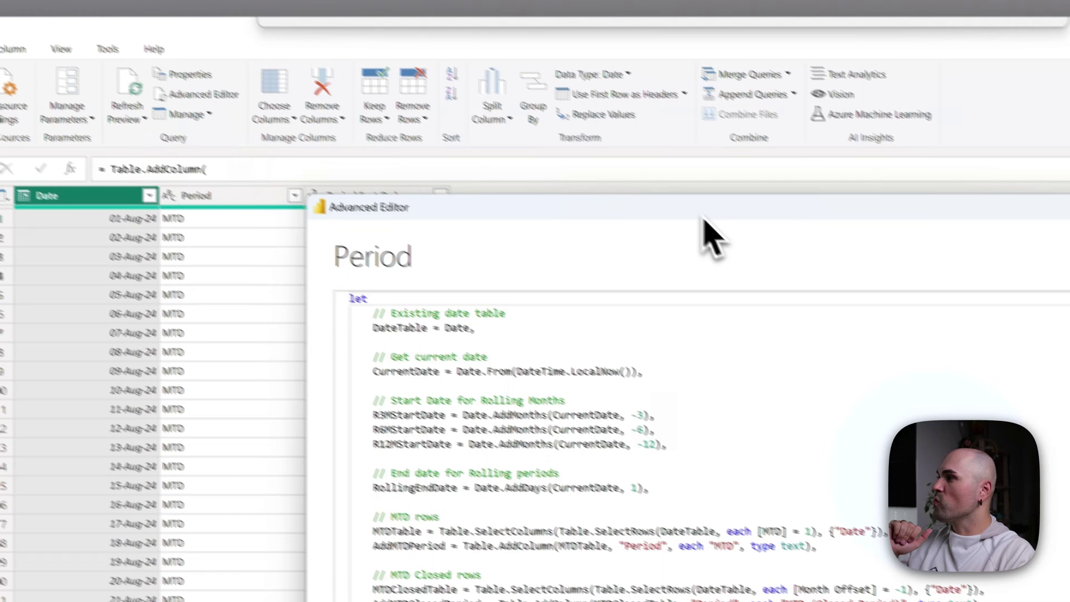
click(409, 332)
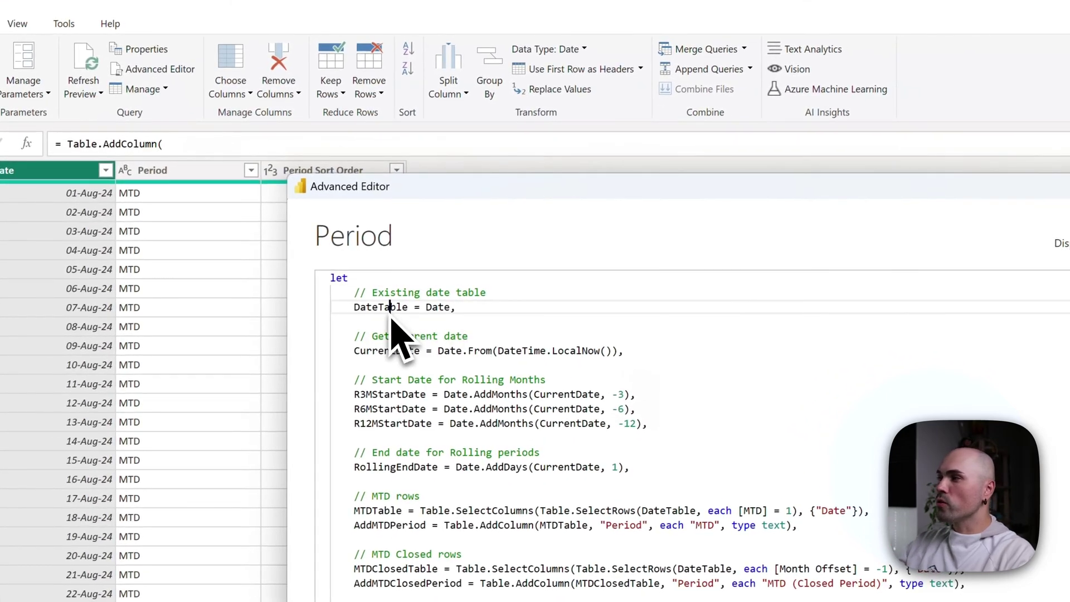
click(450, 312)
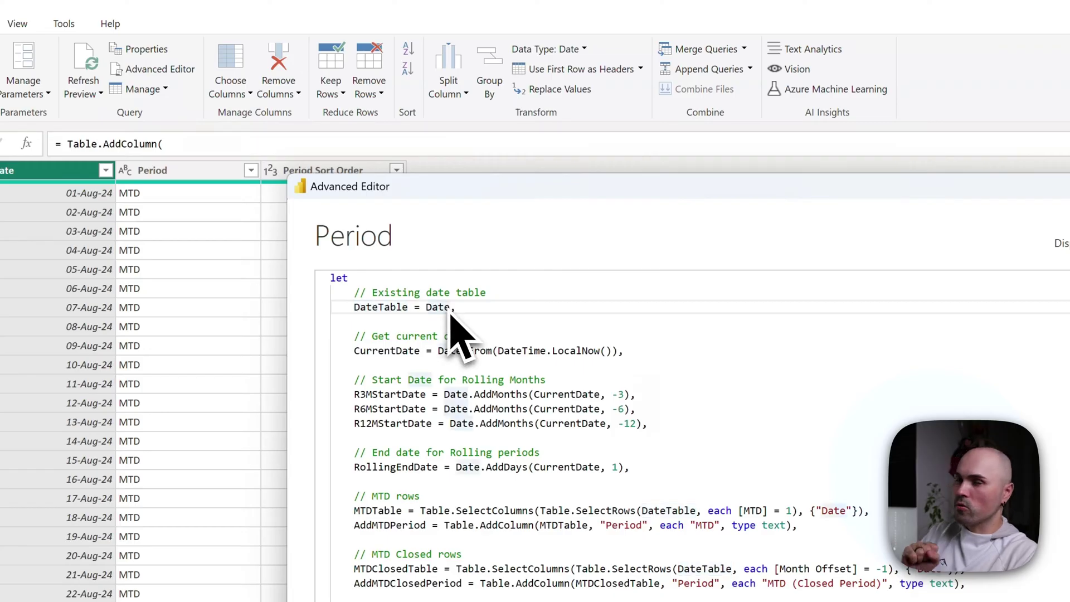
click(401, 355)
mouse_move(483, 362)
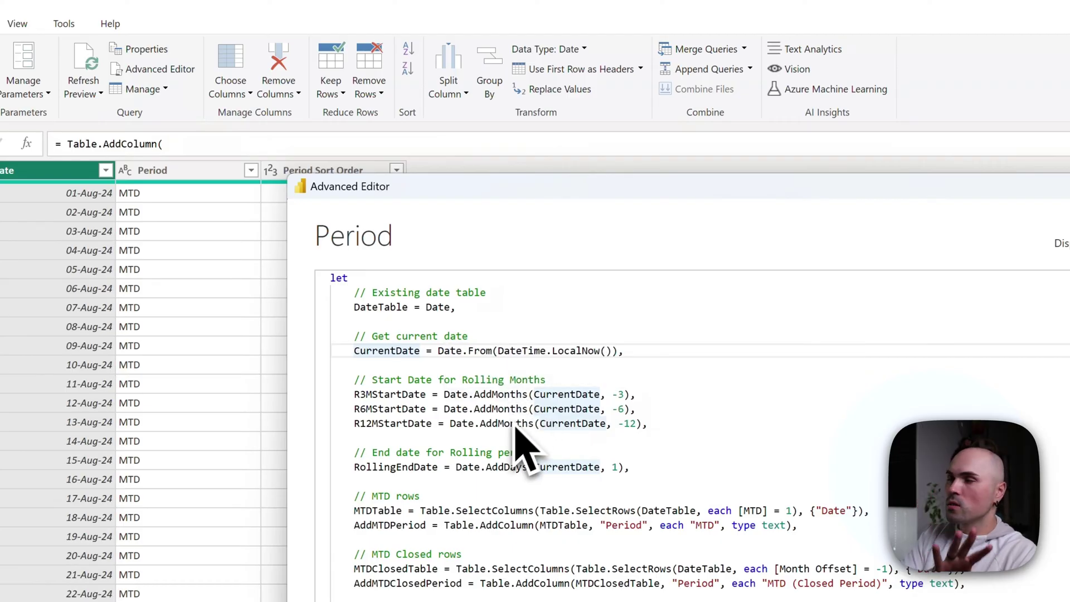
click(462, 337)
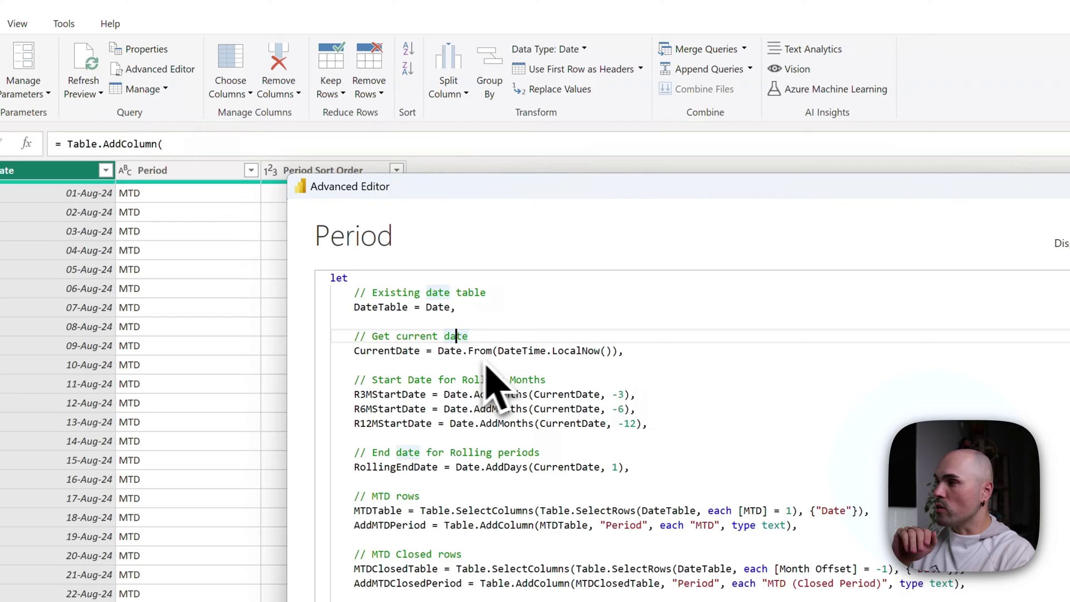
click(484, 353)
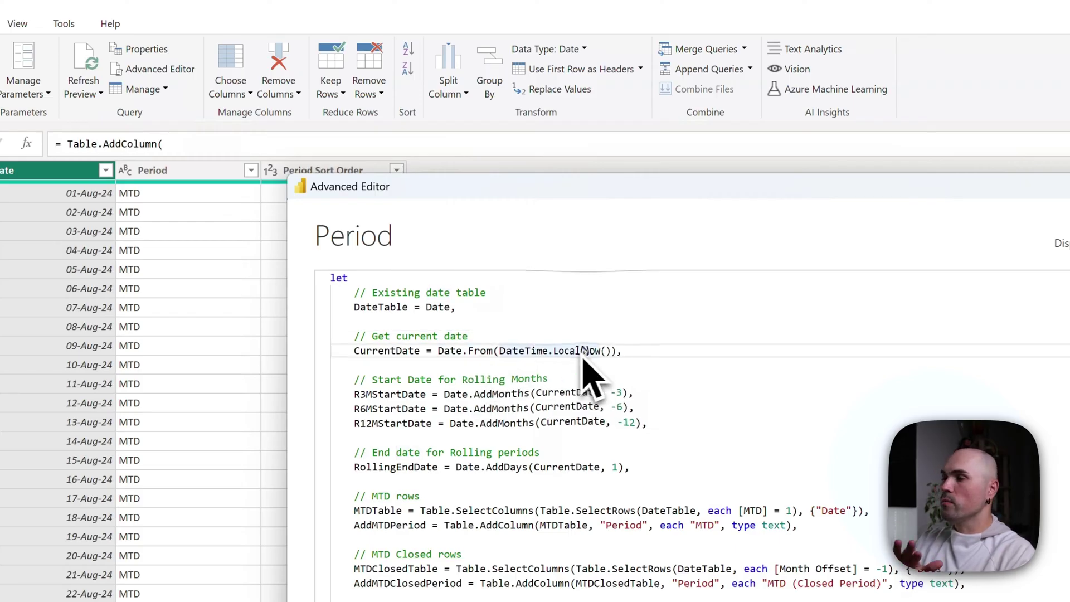
Review the Date.AddMonths rolling start dates with -3, -6 and -12 month offsets.
scroll(527, 424, down, 1)
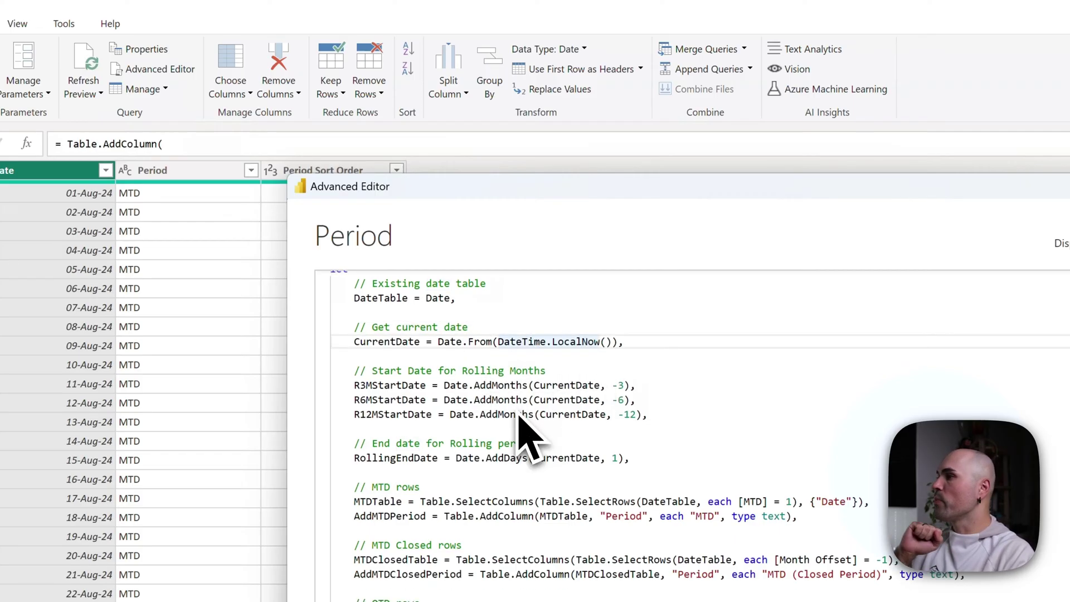
click(466, 370)
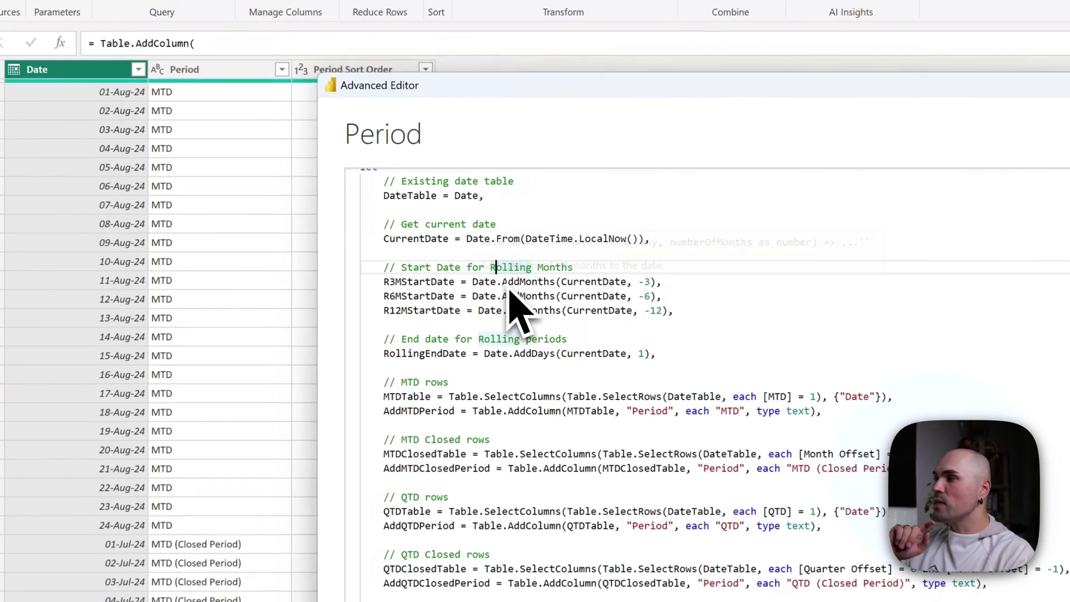
mouse_move(463, 267)
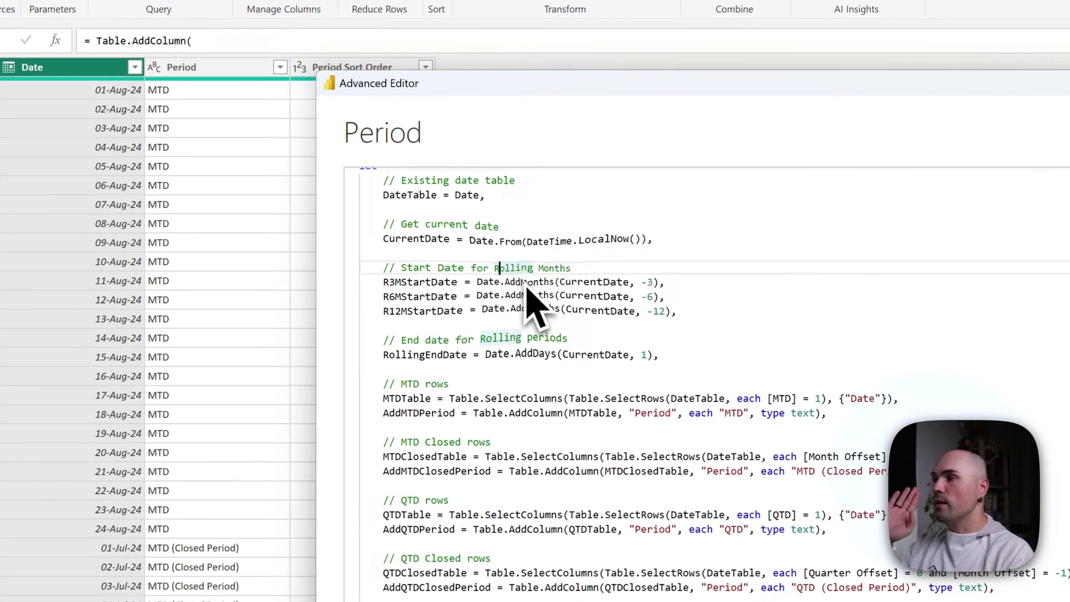
click(527, 283)
drag(529, 282, 556, 283)
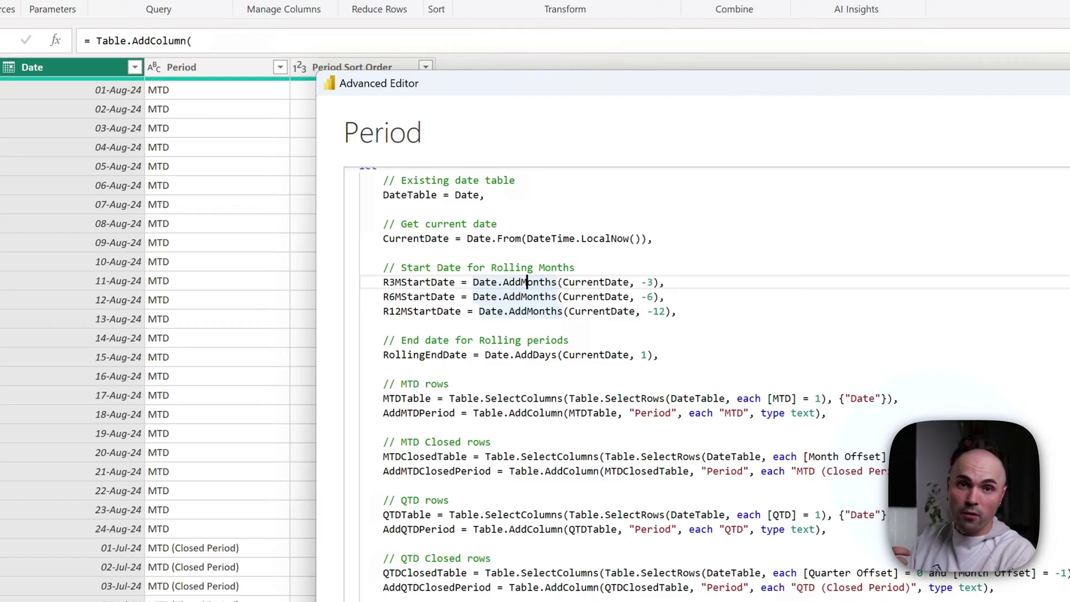
click(524, 283)
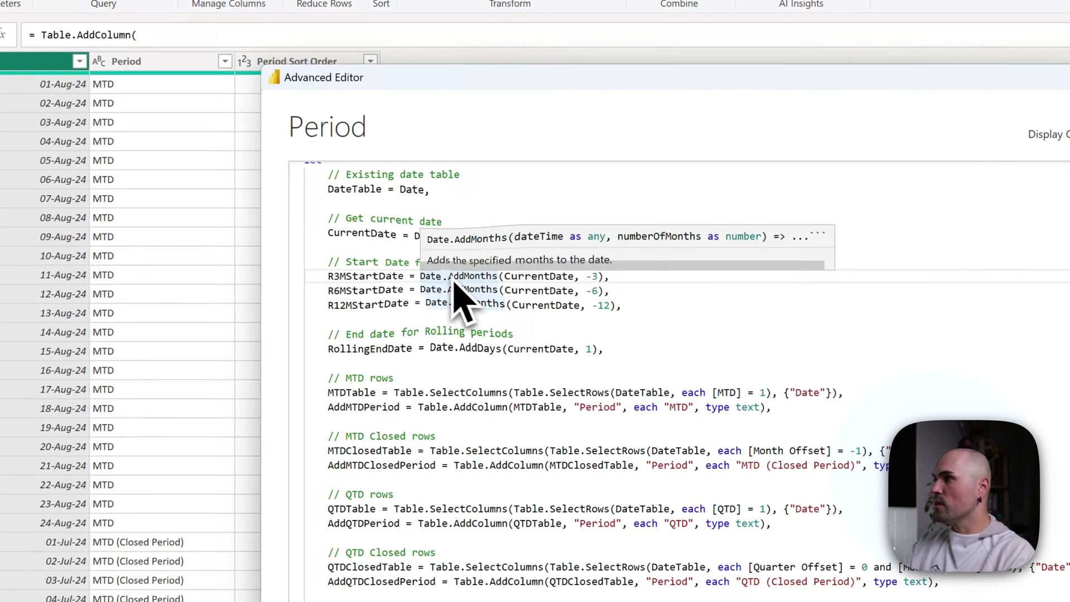
click(444, 277)
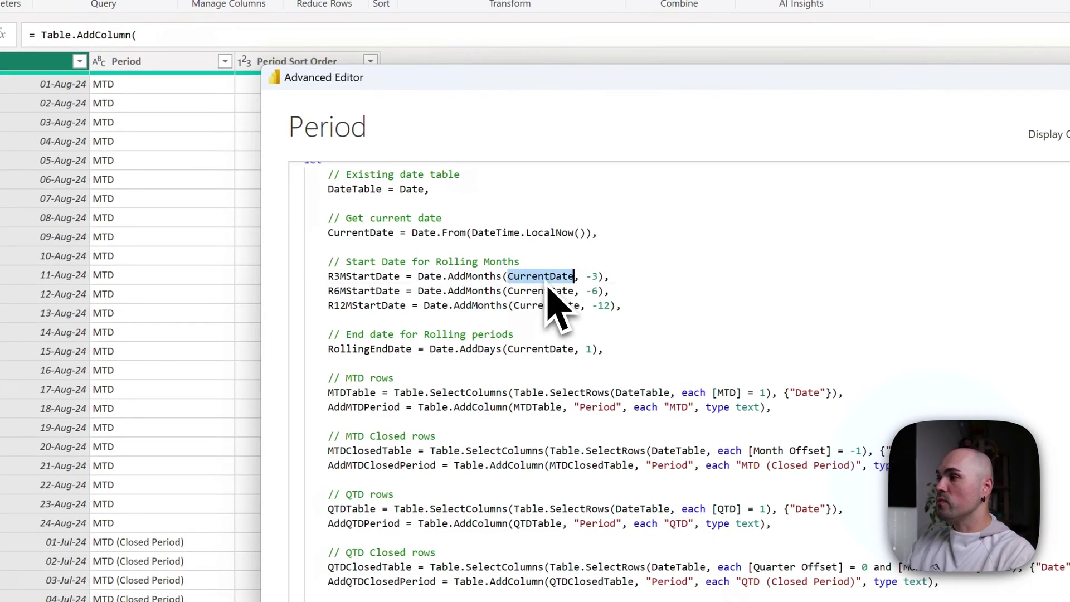
mouse_move(549, 287)
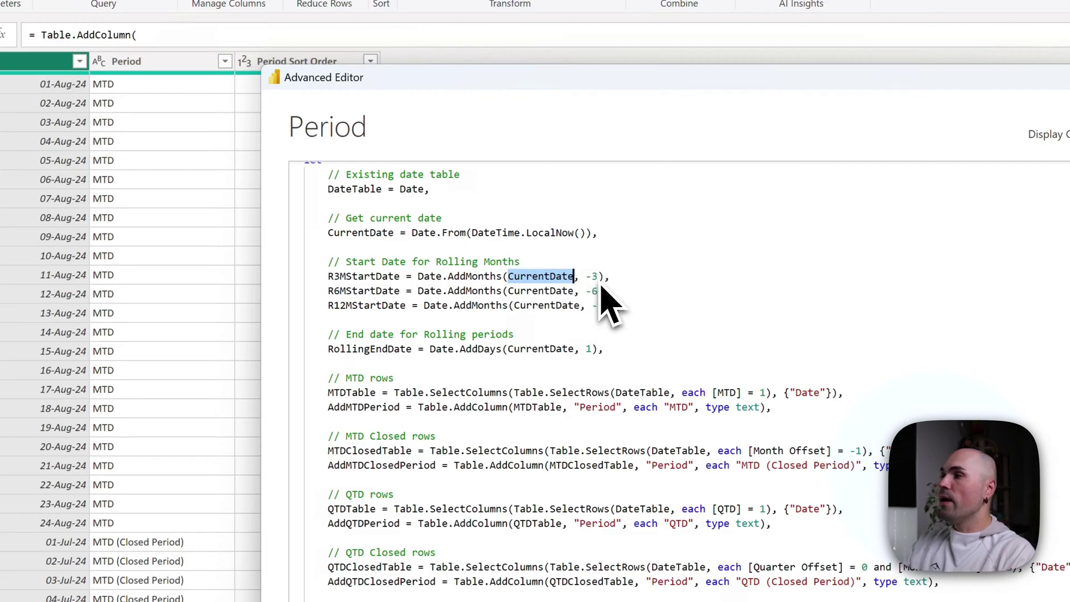
drag(598, 276, 585, 277)
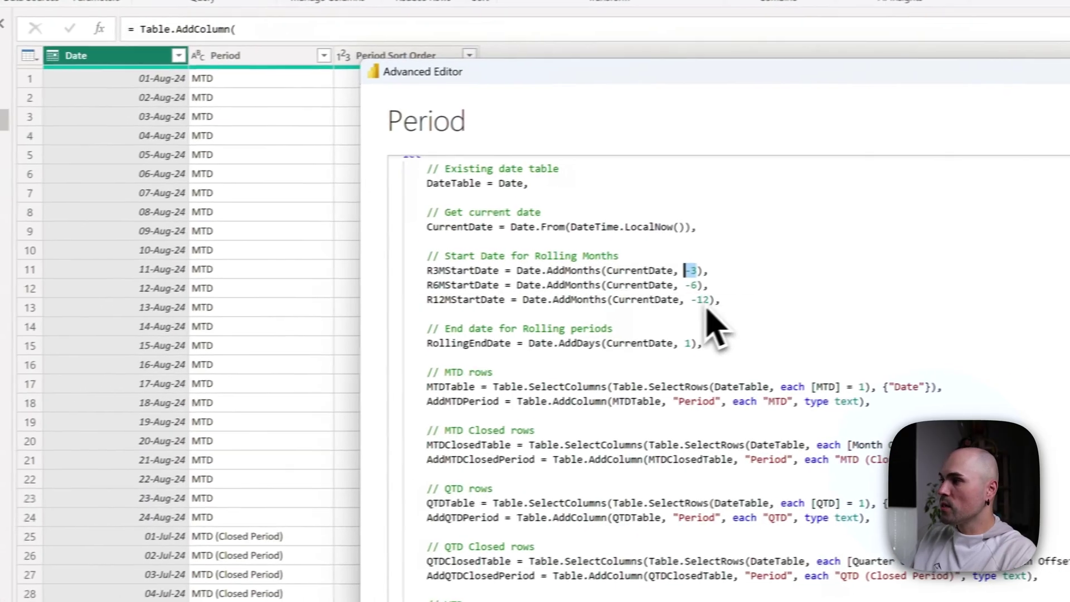
click(603, 305)
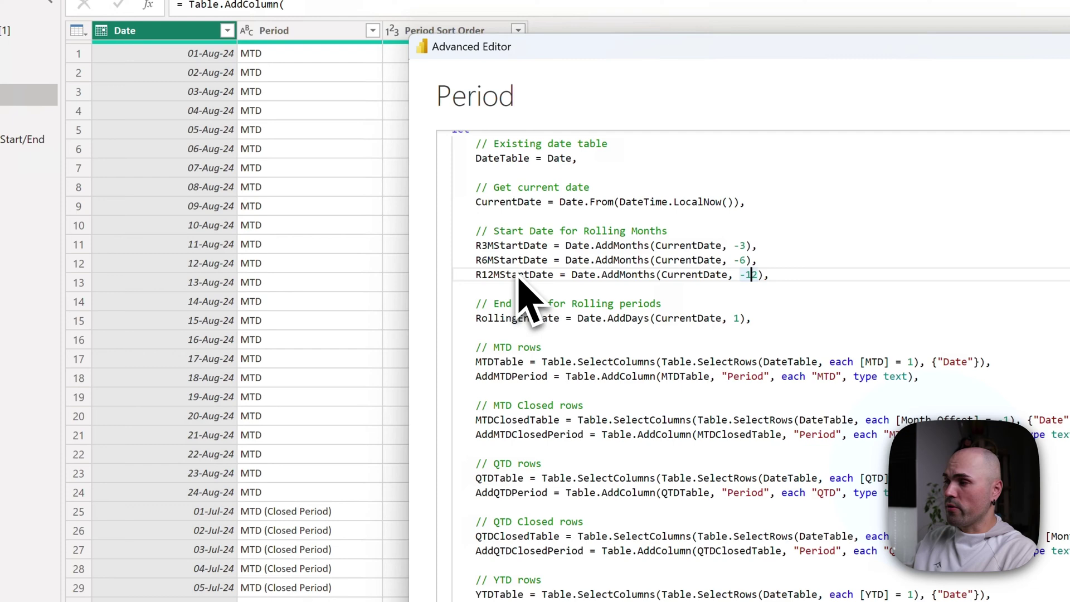
key(Down)
scroll(691, 334, down, 1)
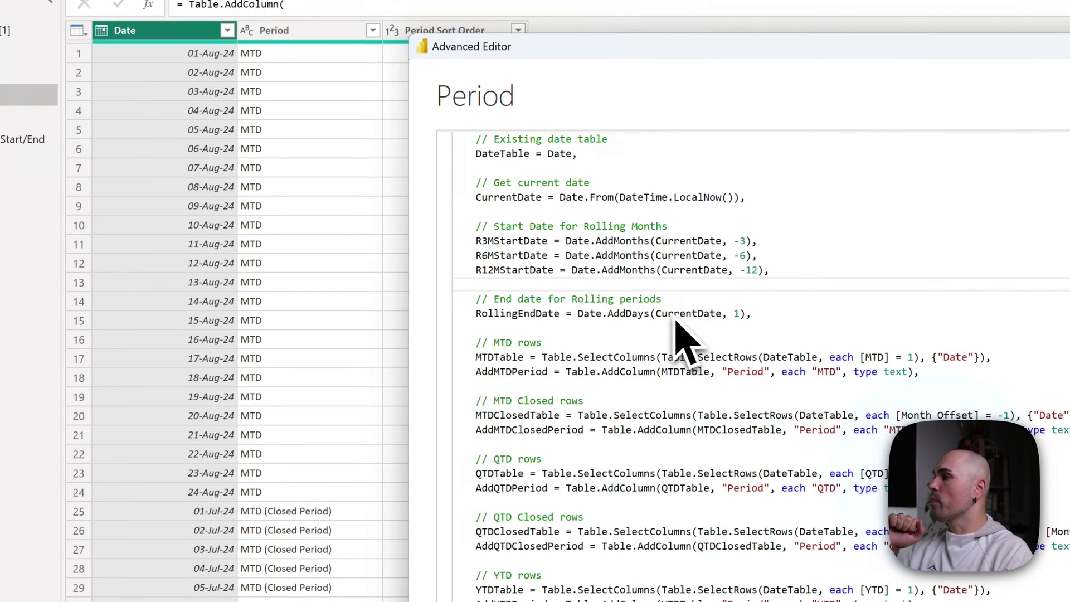
key(Down)
key(Down)
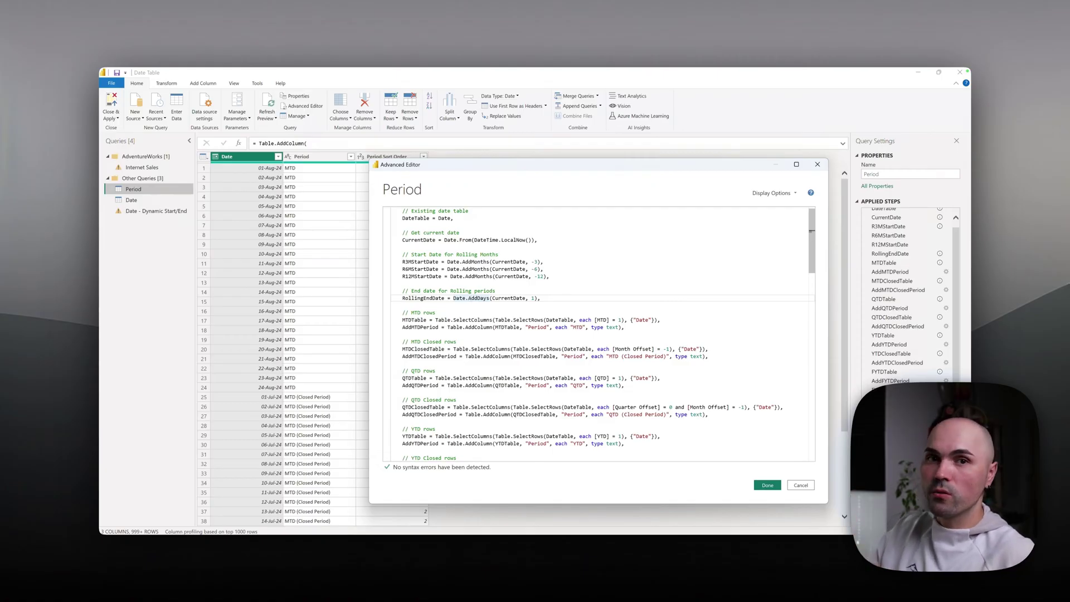
click(482, 306)
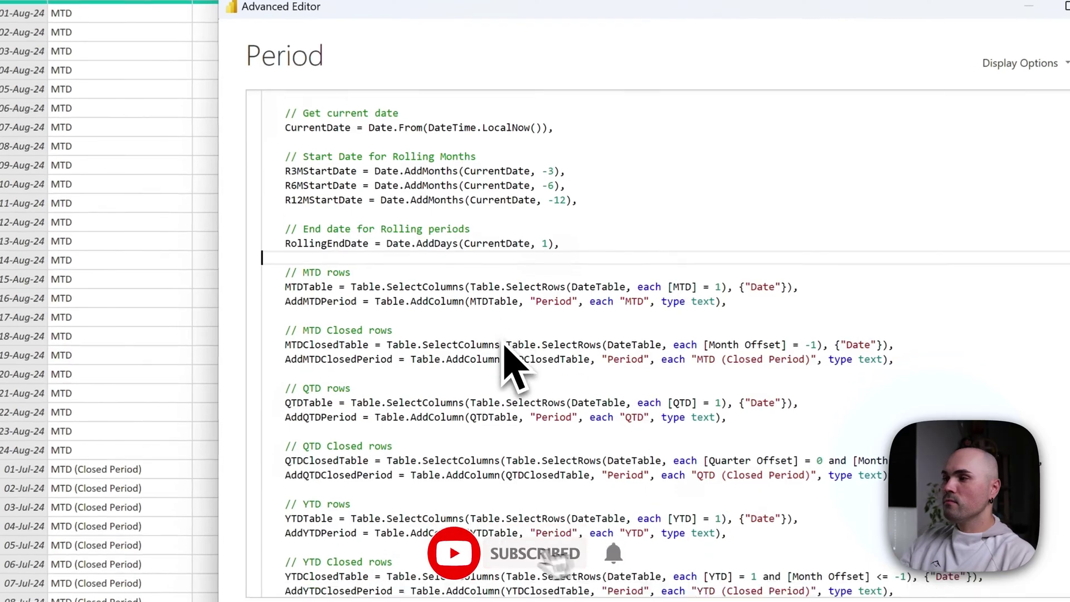
scroll(510, 356, down, 2)
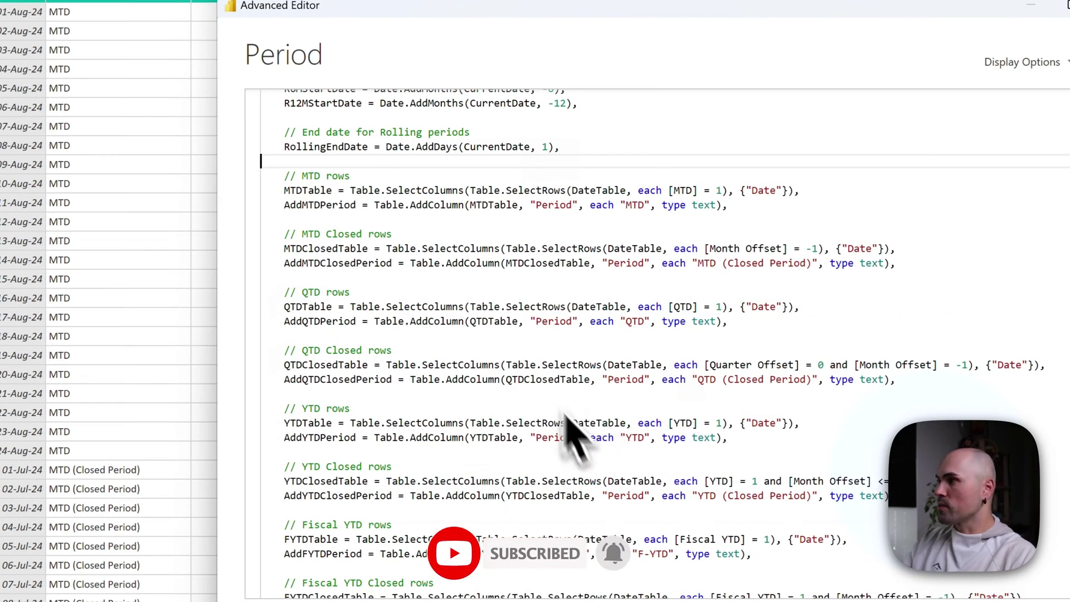
click(327, 177)
double_click(321, 191)
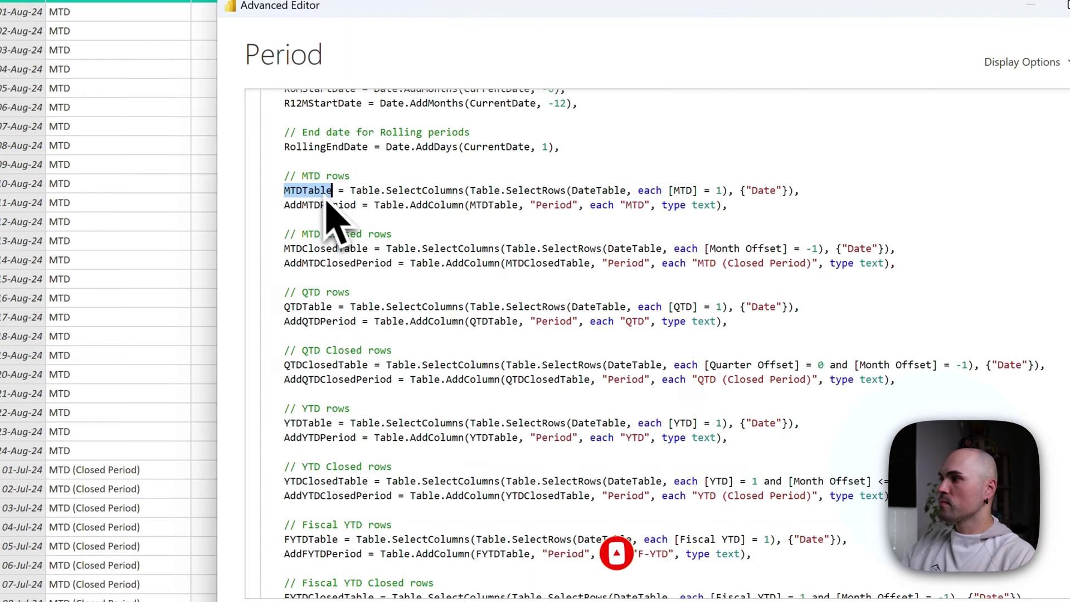
click(369, 191)
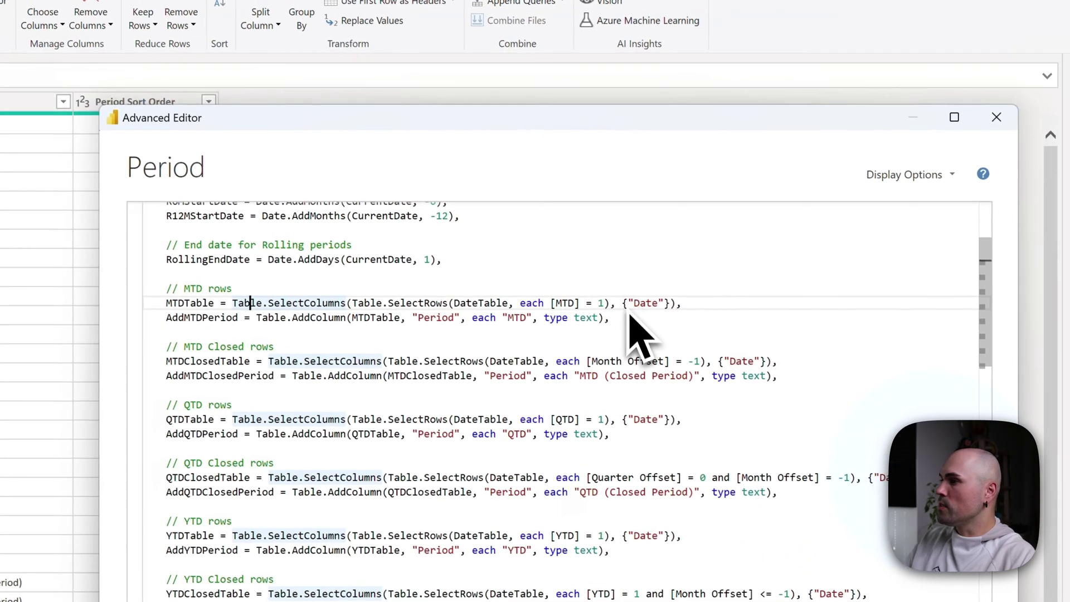
click(499, 303)
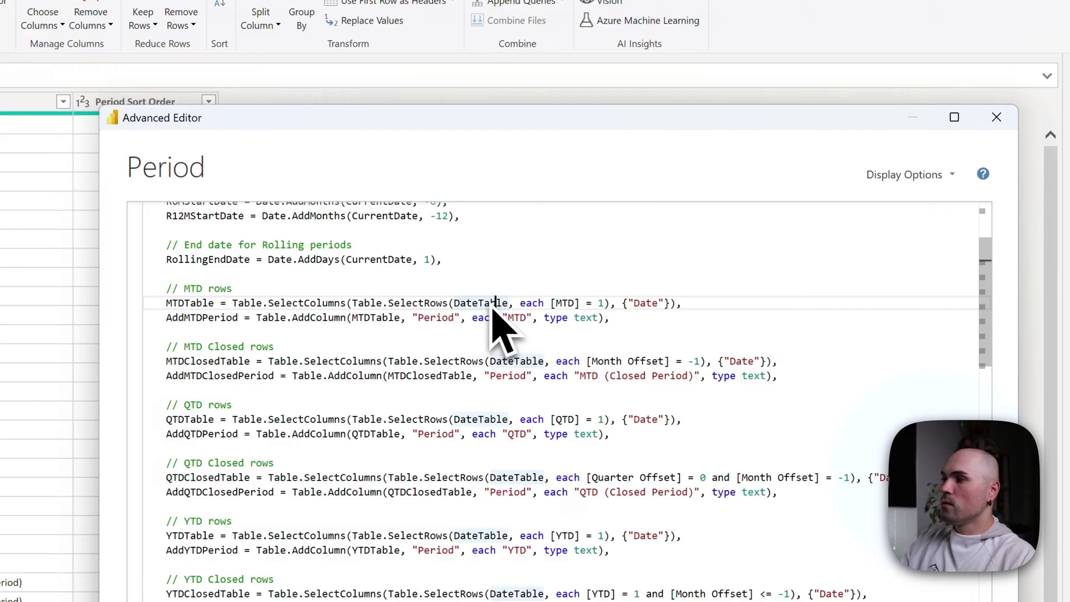
click(445, 304)
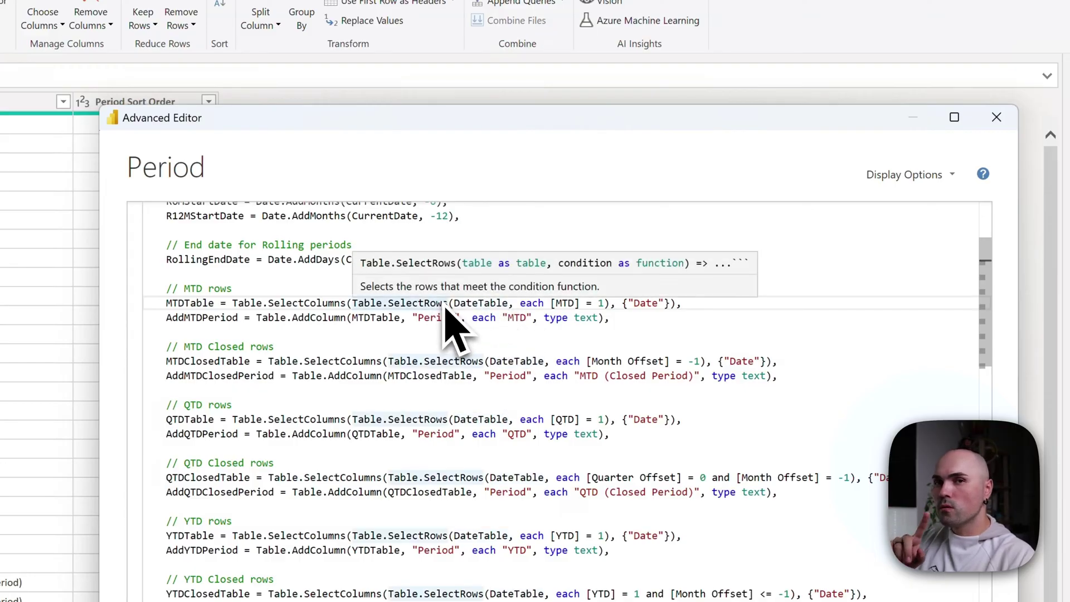
click(491, 306)
click(538, 305)
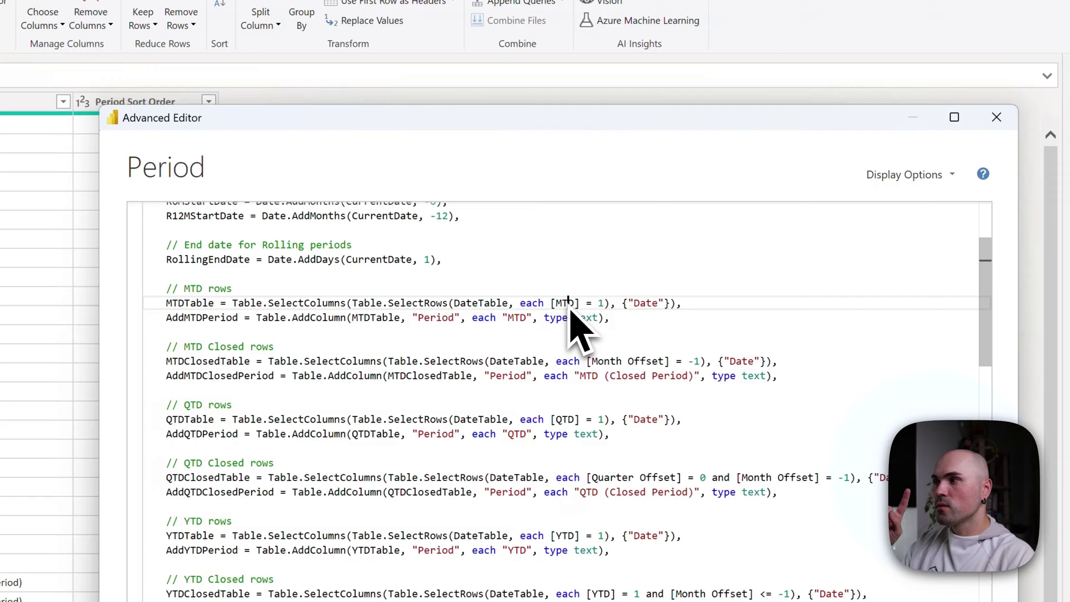
click(525, 310)
text(()
key(BackSpace)
double_click(566, 306)
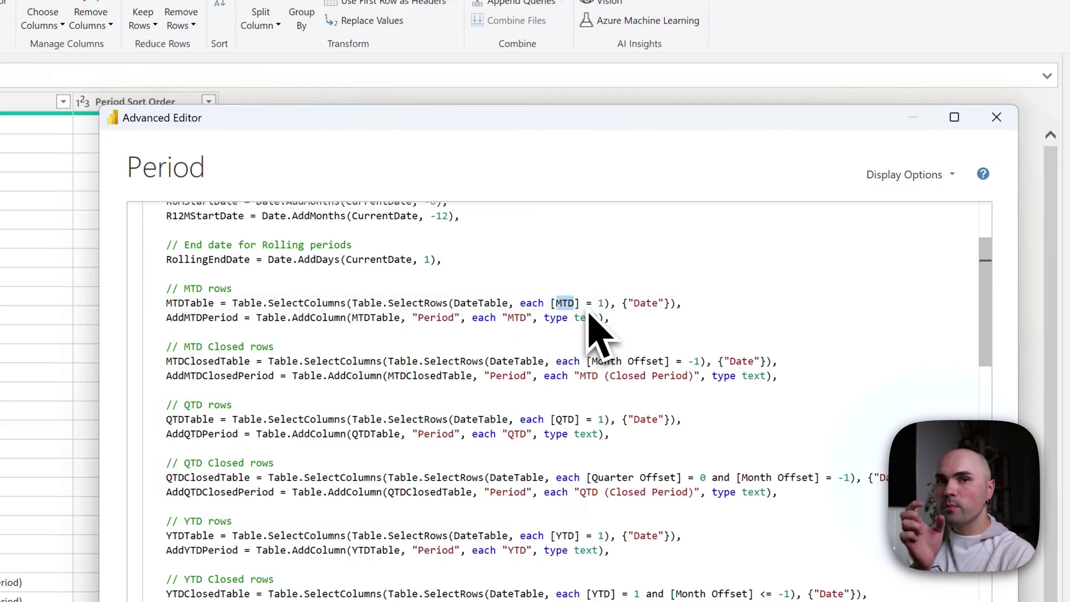
click(593, 305)
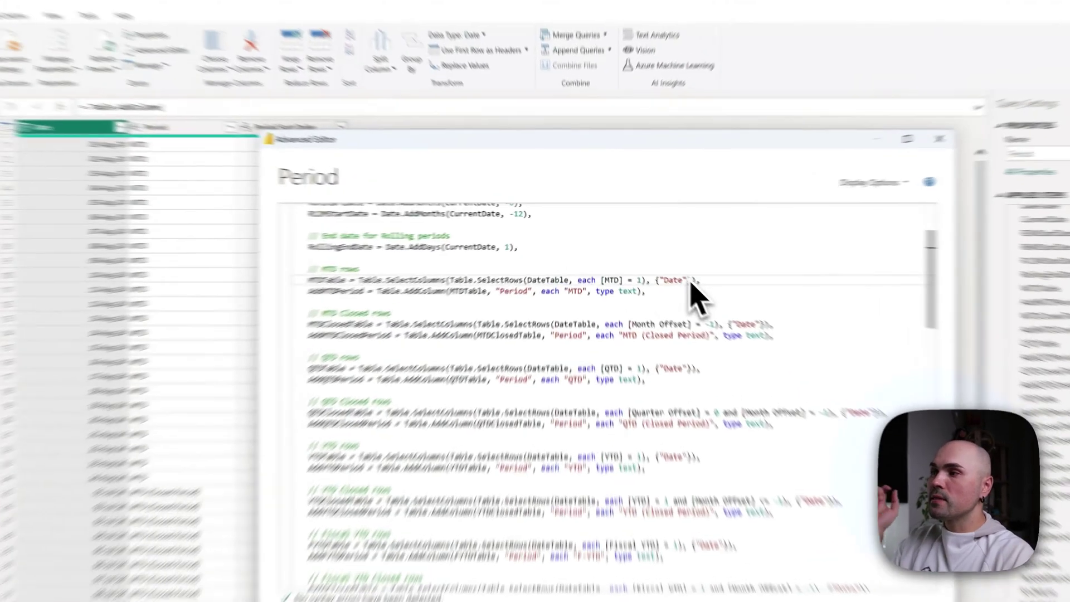
double_click(652, 258)
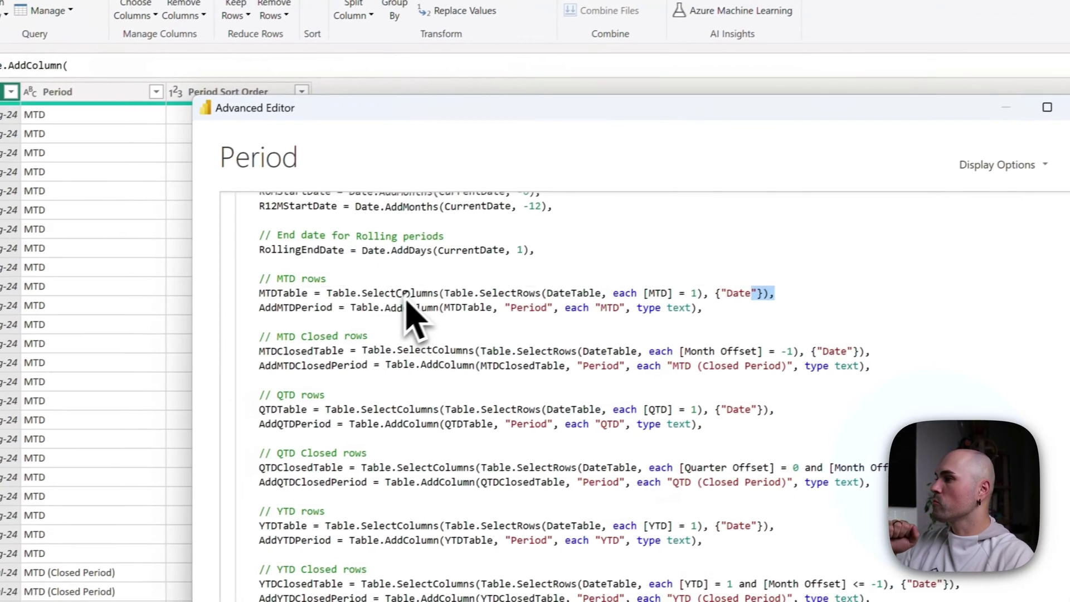
double_click(365, 301)
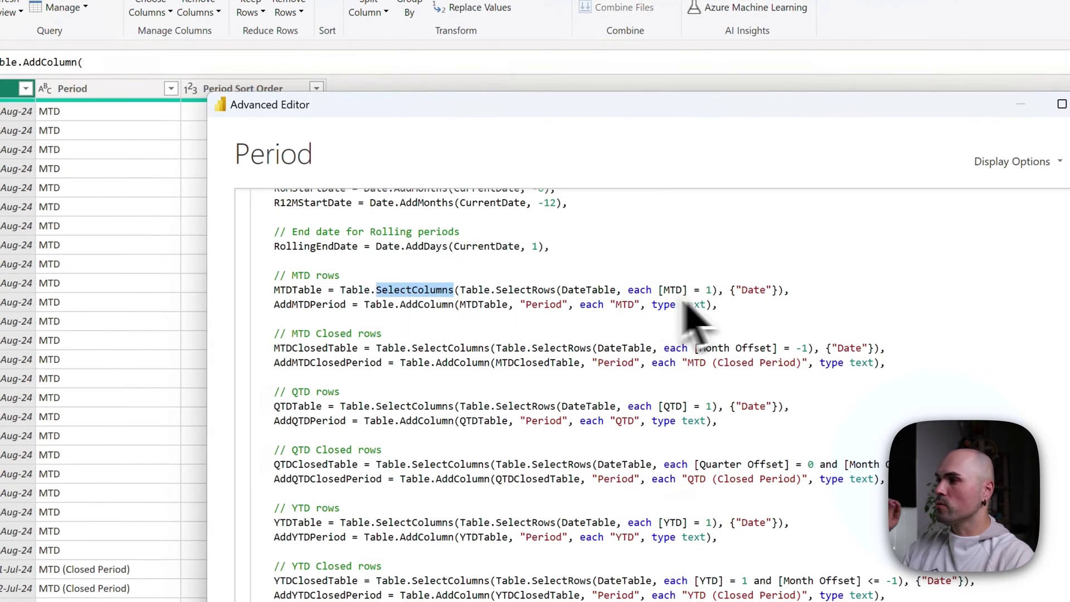
double_click(341, 305)
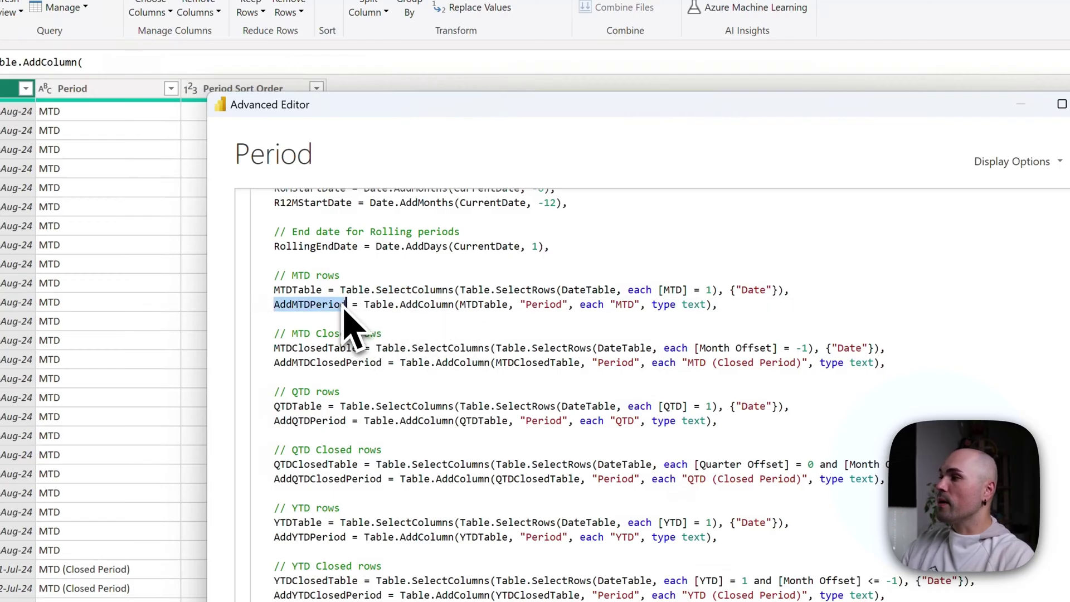
double_click(490, 307)
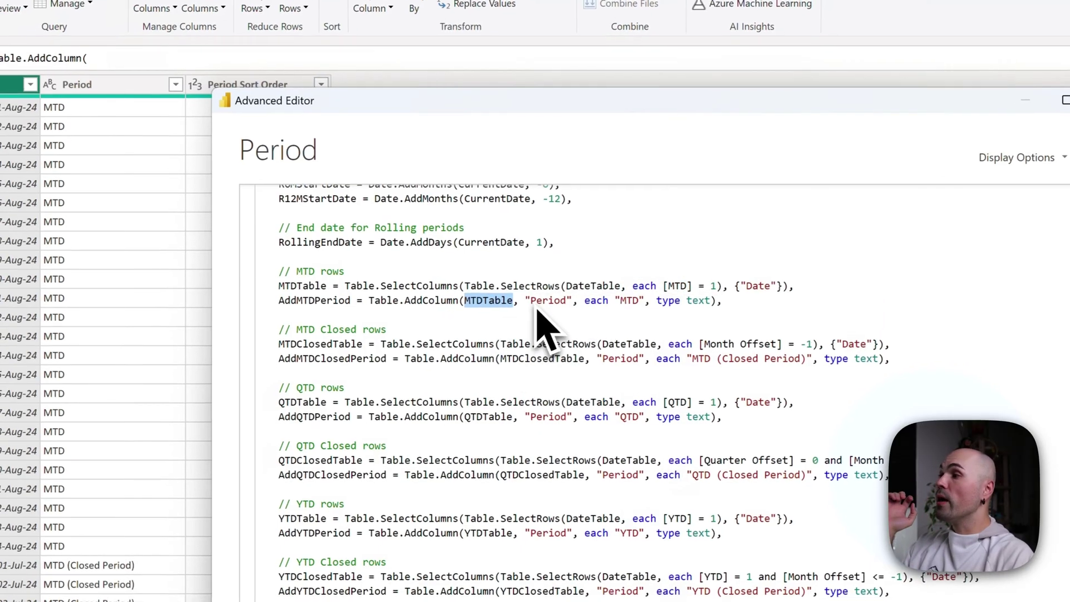
click(535, 310)
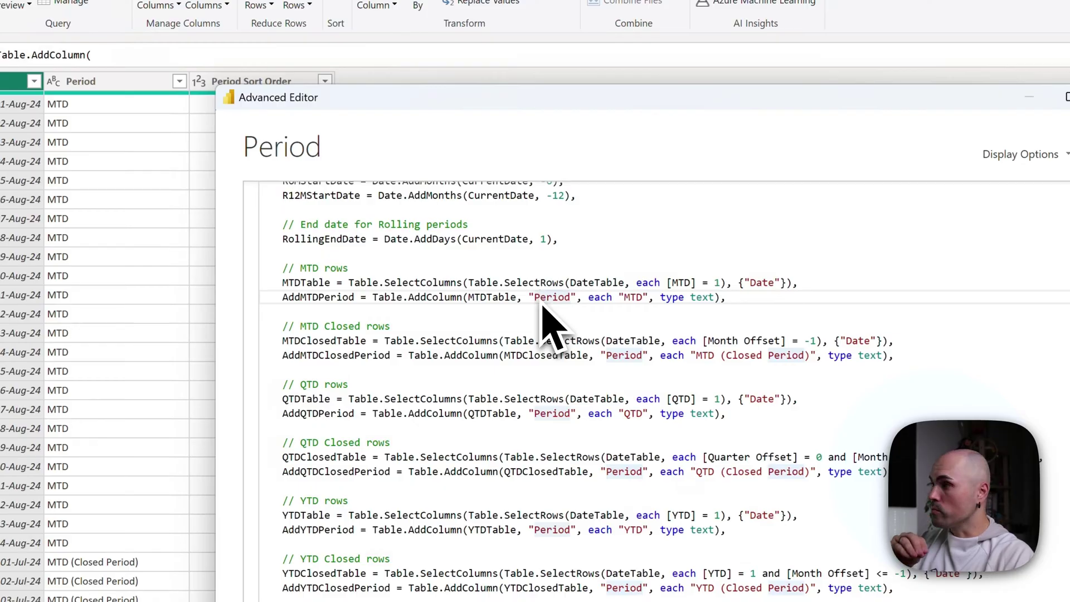
double_click(446, 307)
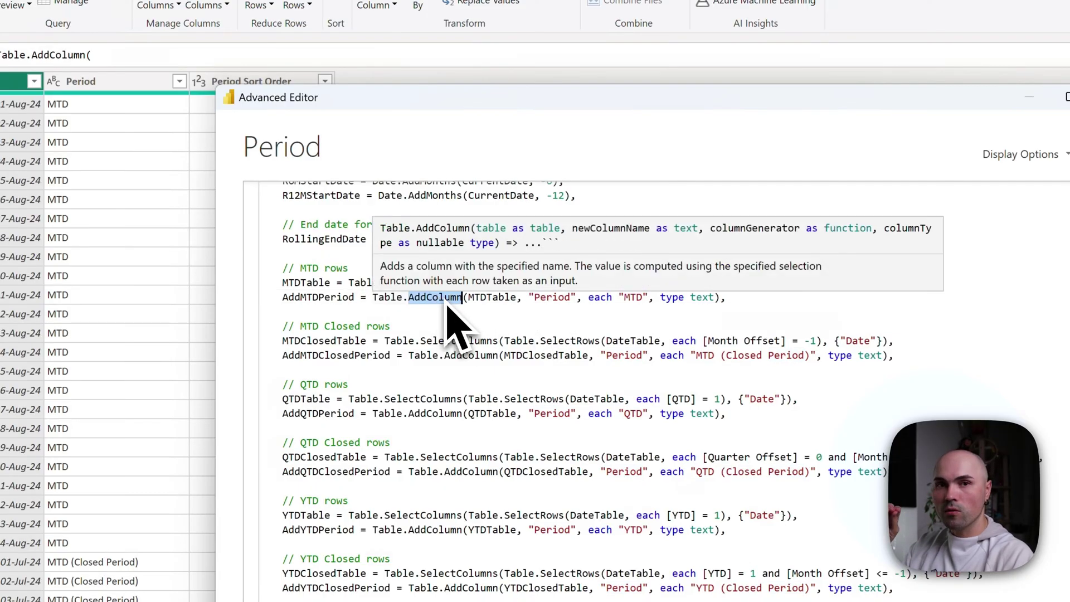
double_click(567, 305)
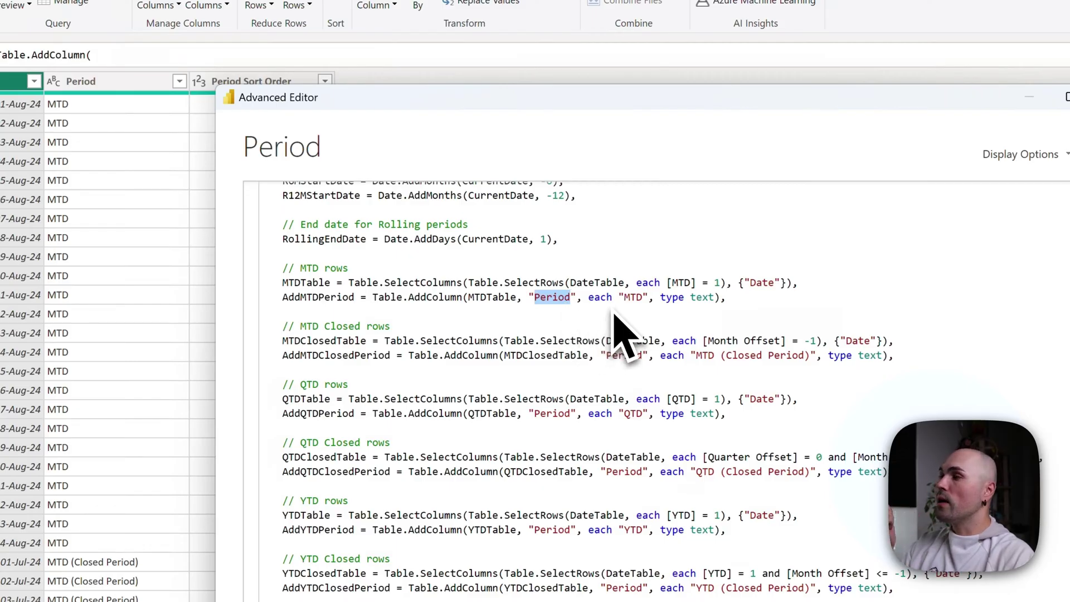
double_click(634, 301)
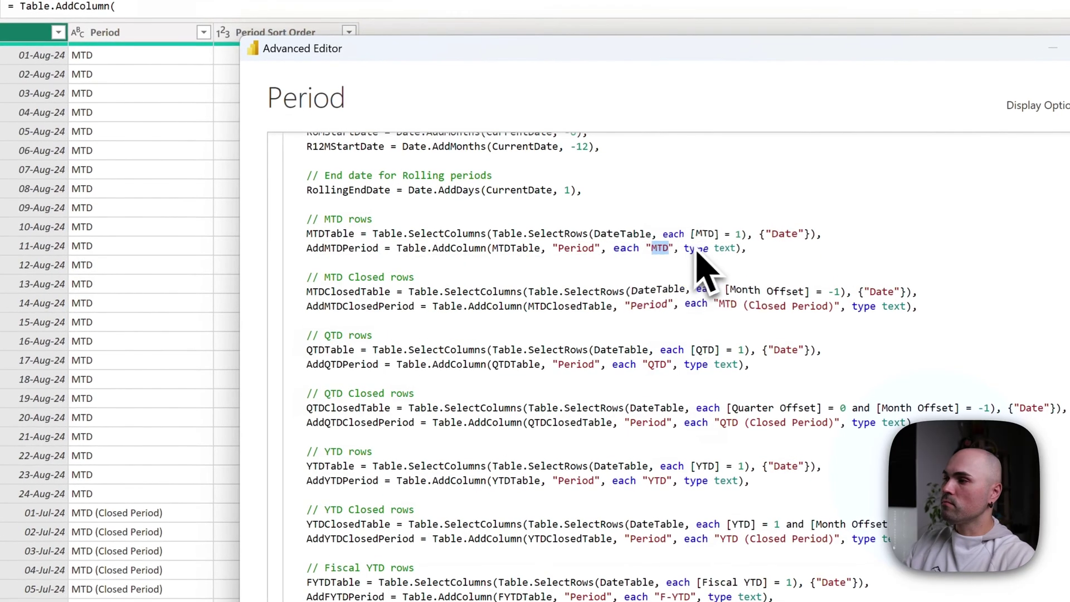
click(696, 249)
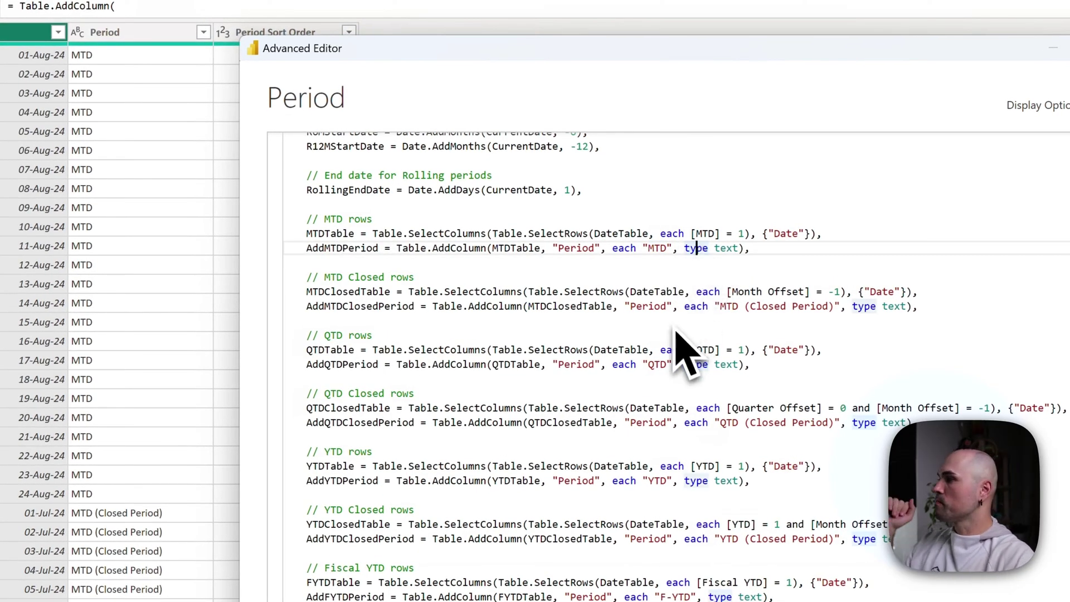
drag(386, 277, 295, 263)
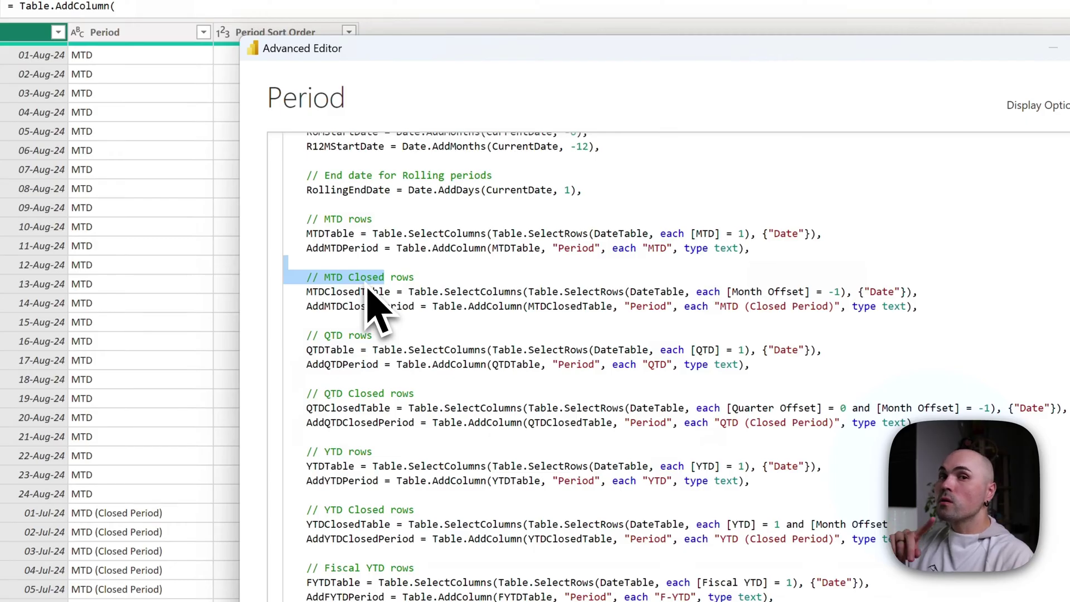
click(474, 292)
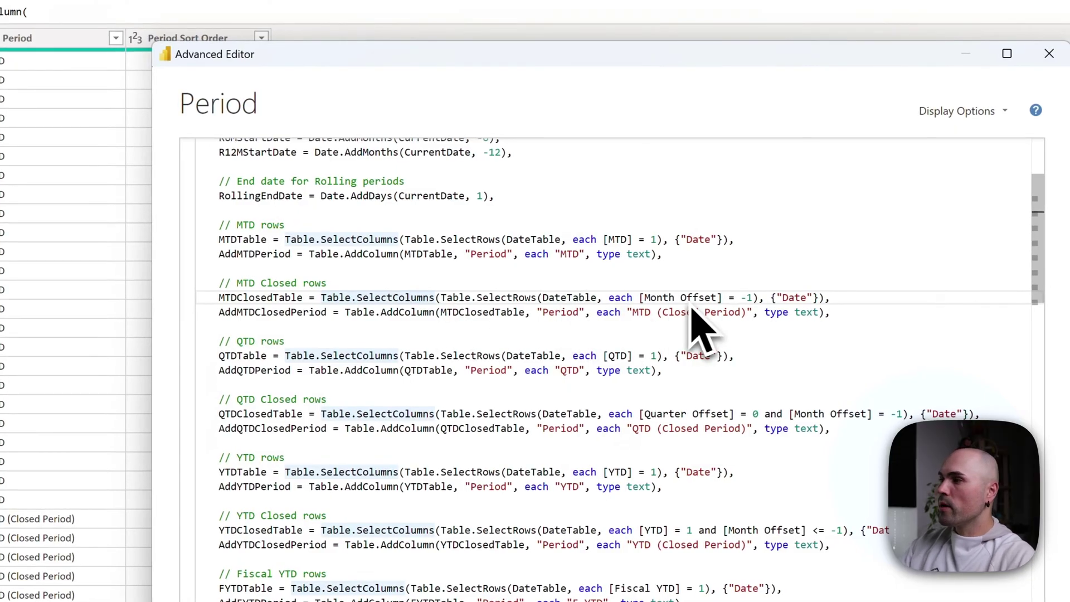
click(635, 302)
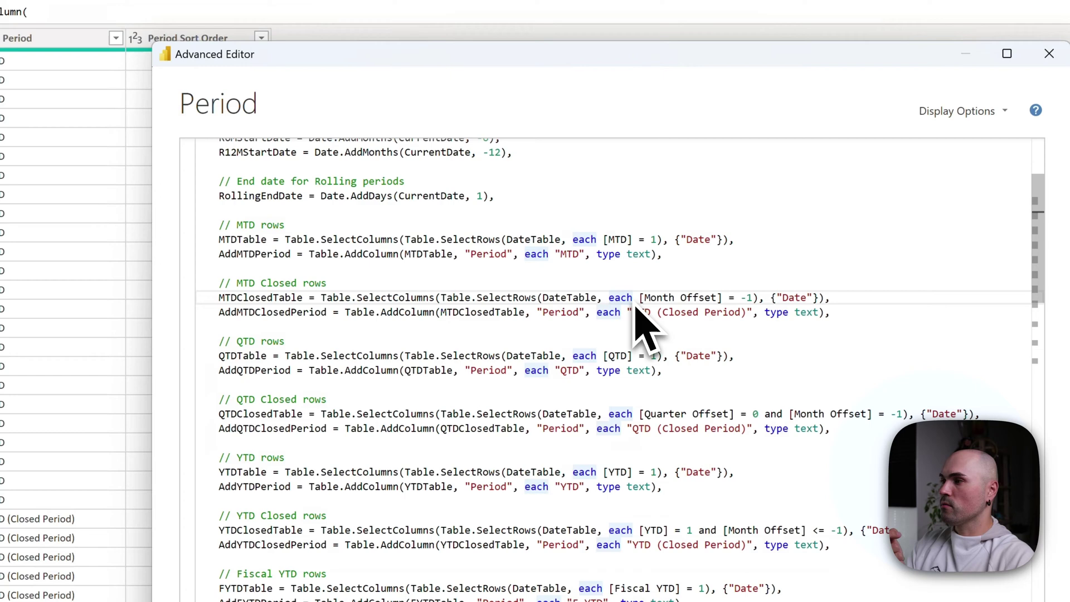
click(639, 301)
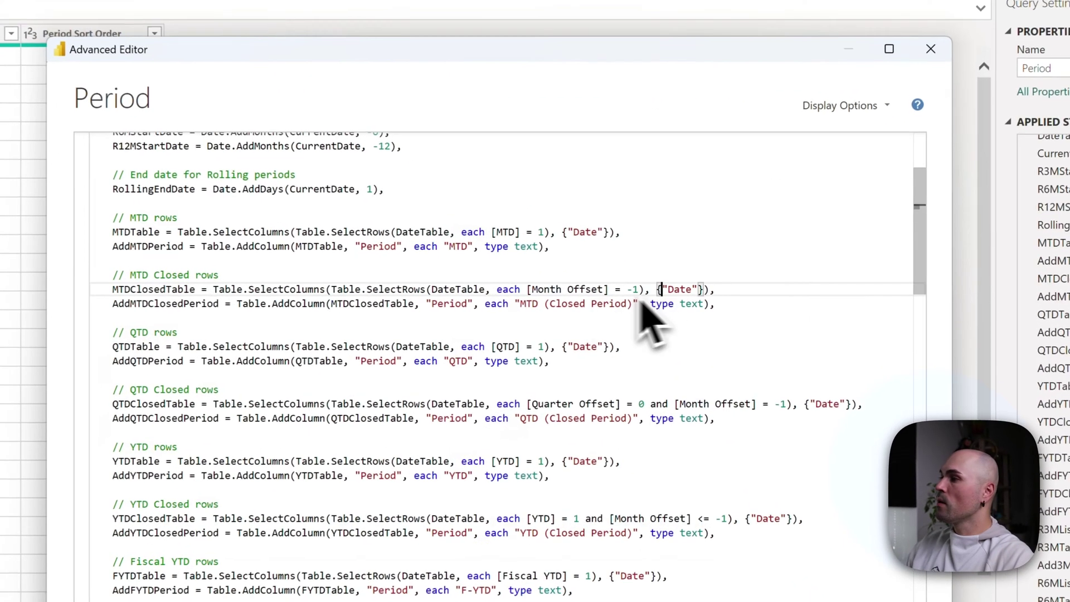
click(566, 294)
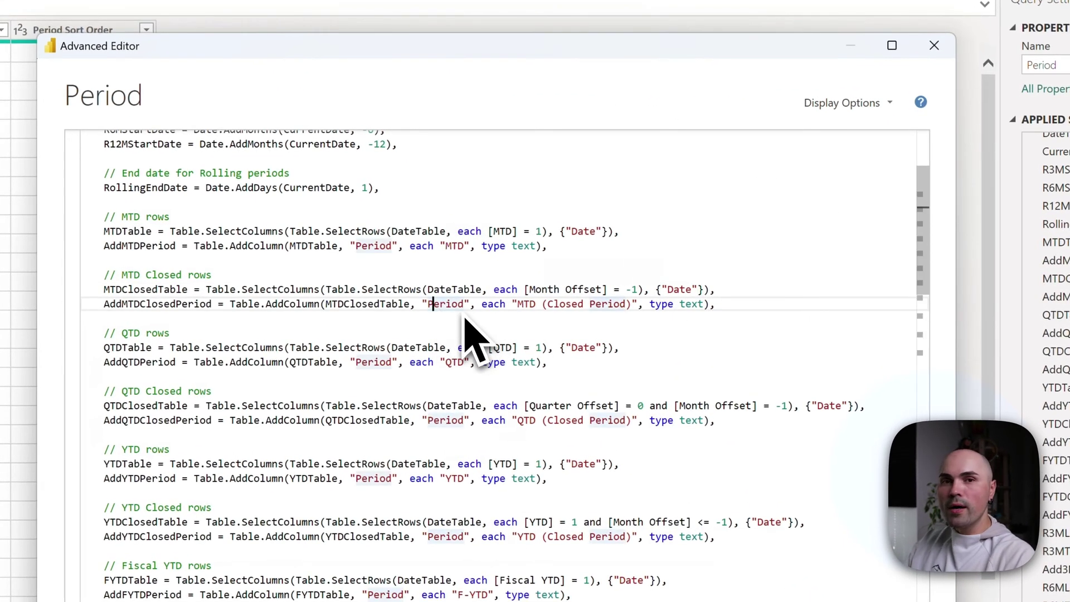
click(515, 306)
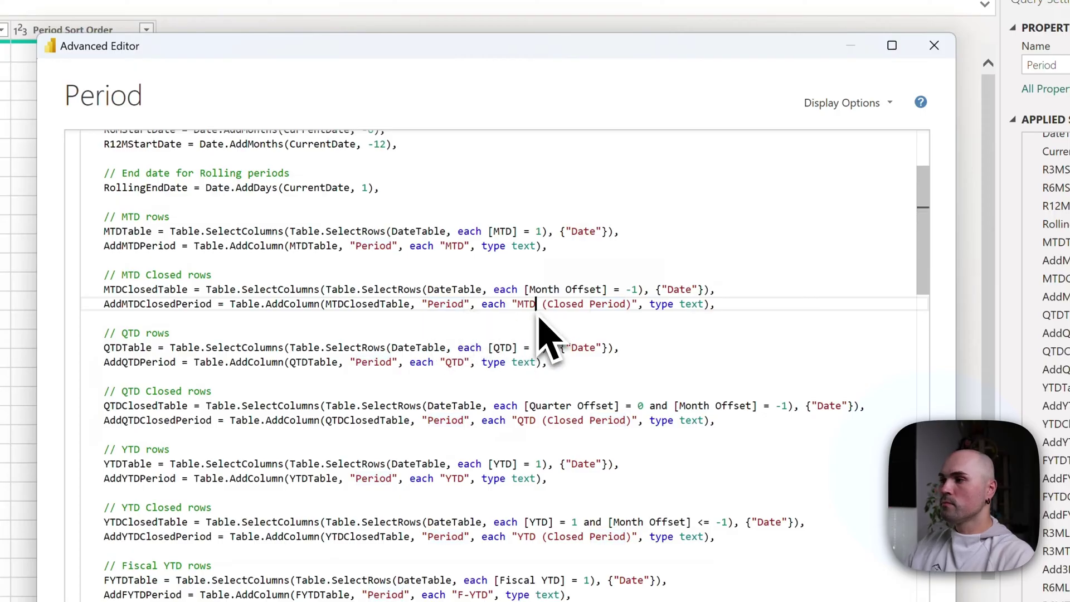
key(Right)
key(Right)
key(Right)
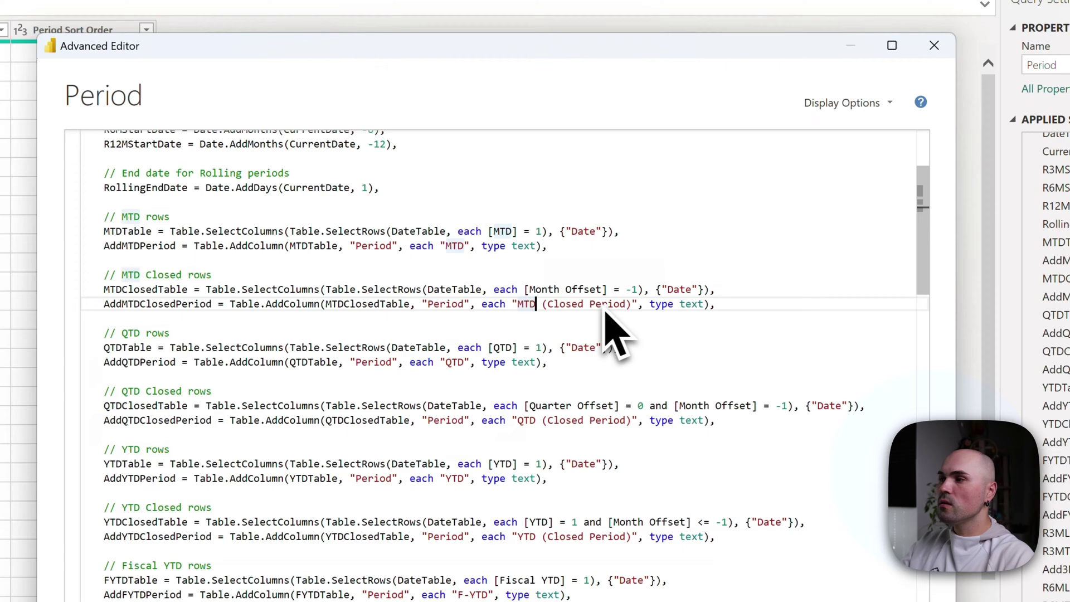
click(656, 305)
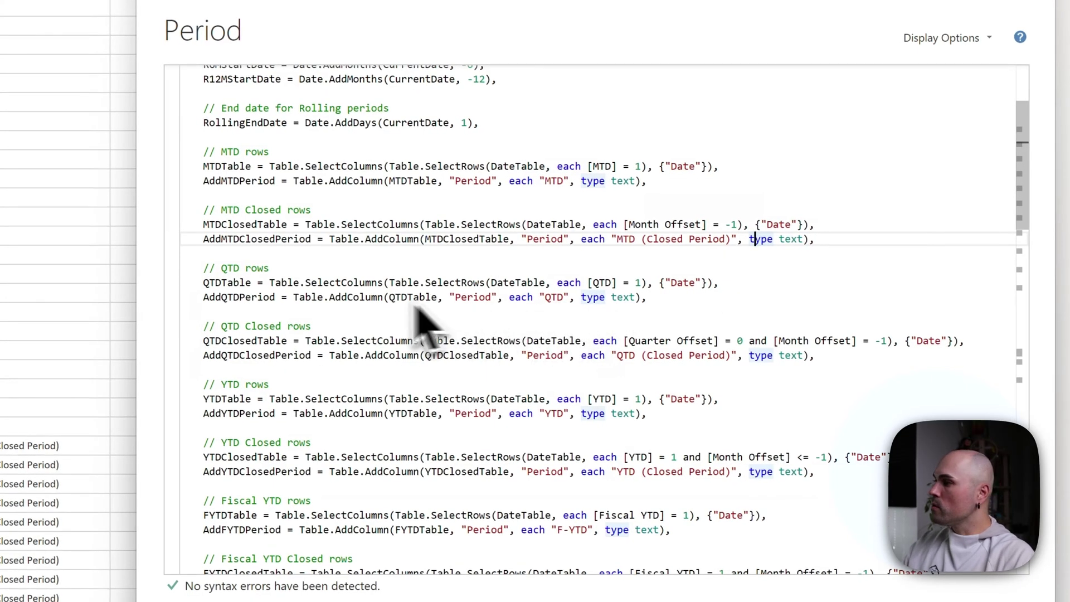
click(363, 301)
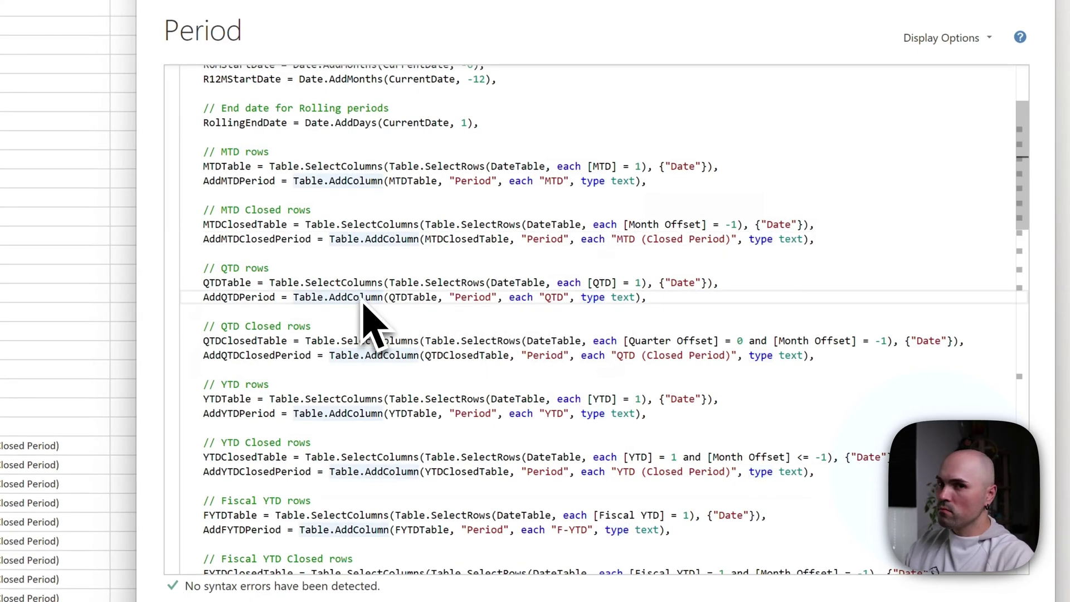
click(323, 355)
scroll(549, 359, down, 1)
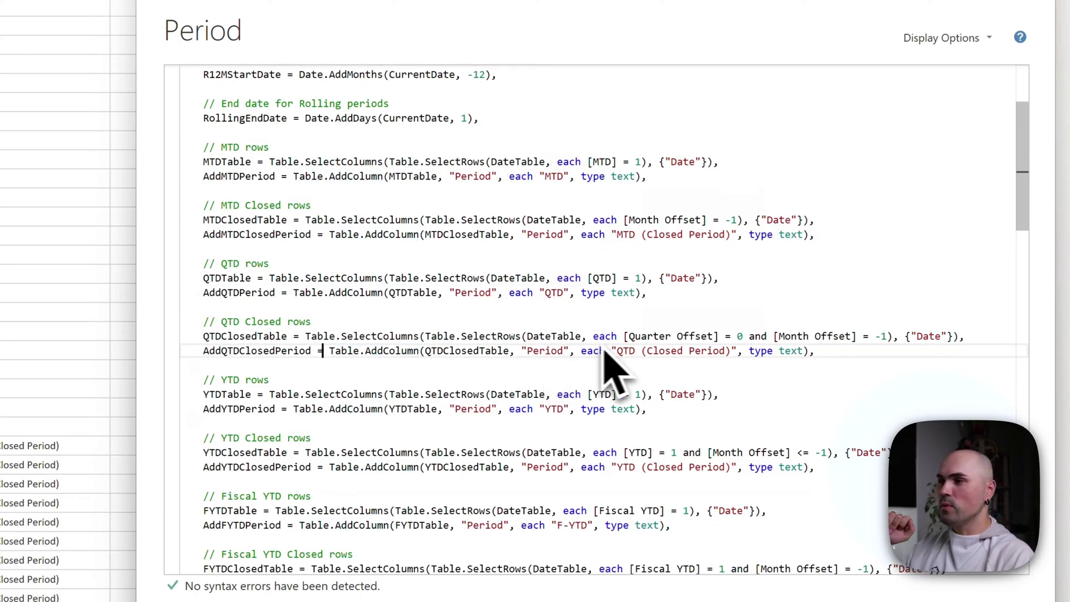
click(677, 338)
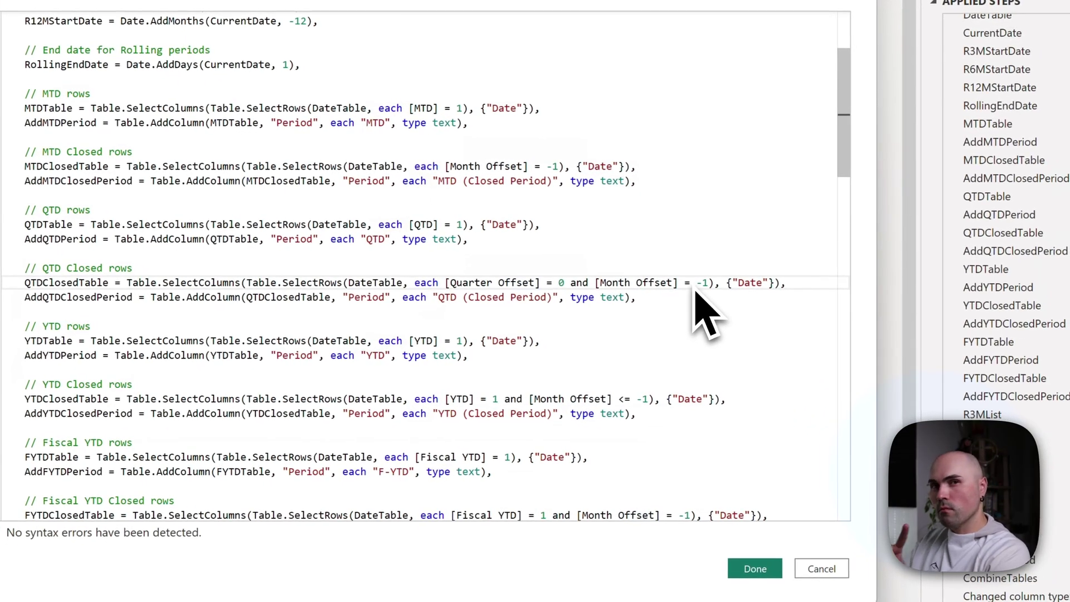
key(BackSpace)
text(<)
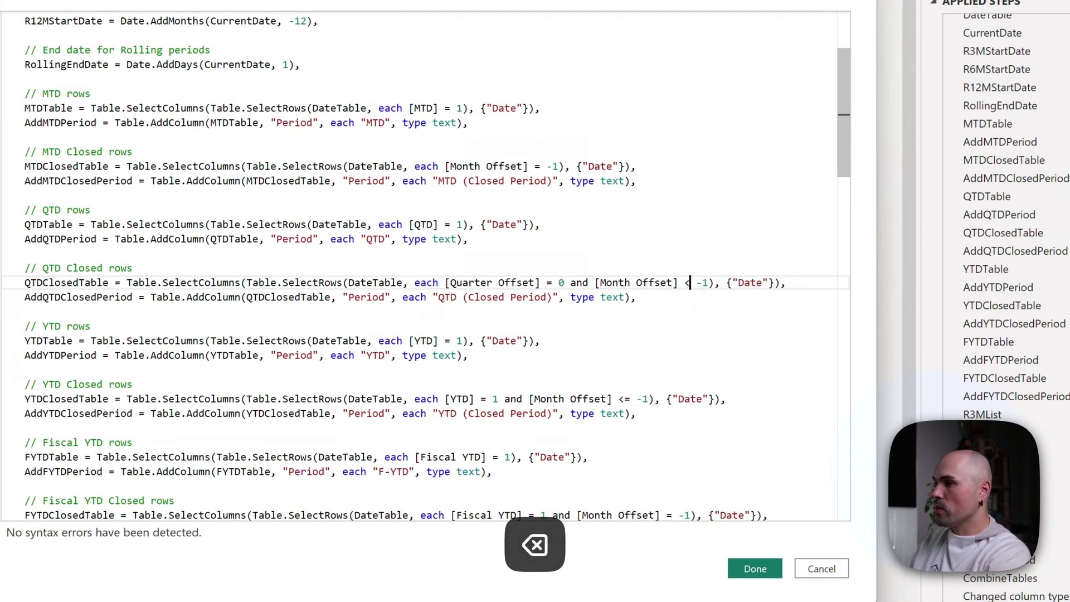
text(=)
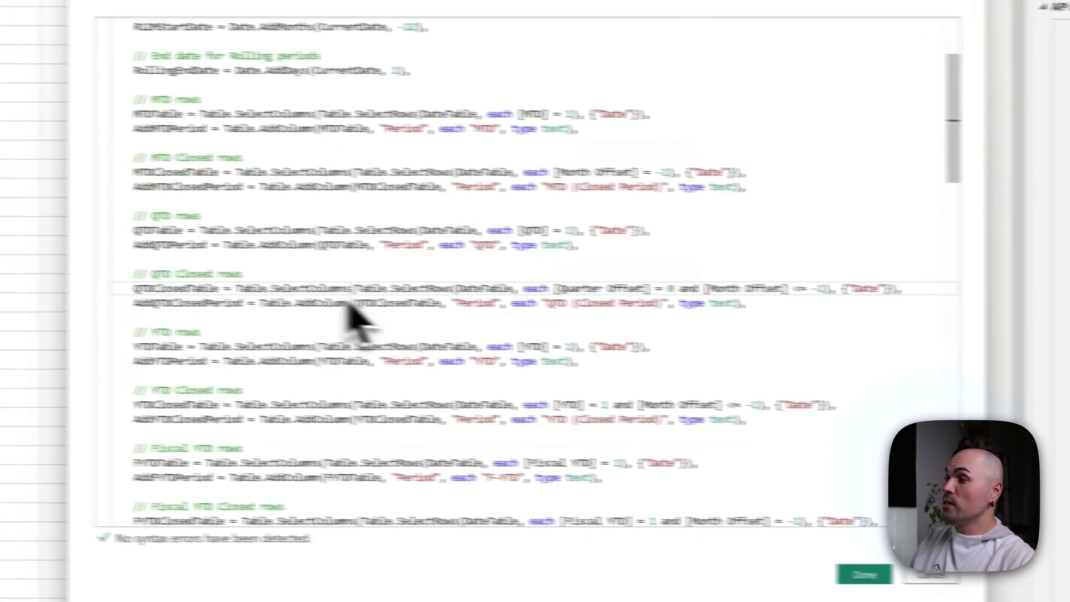
click(138, 285)
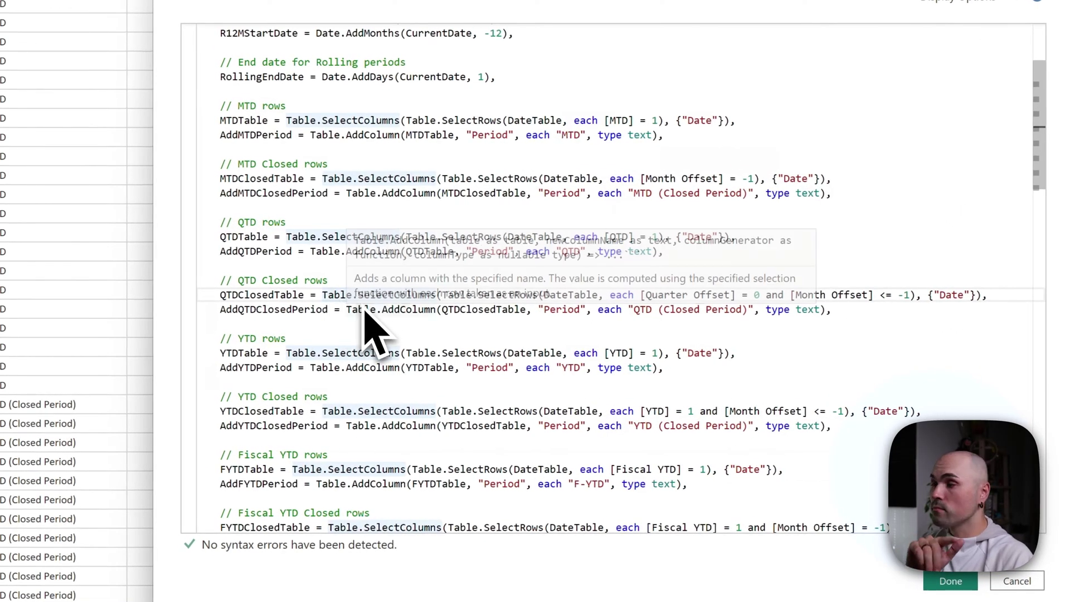
double_click(317, 281)
click(406, 309)
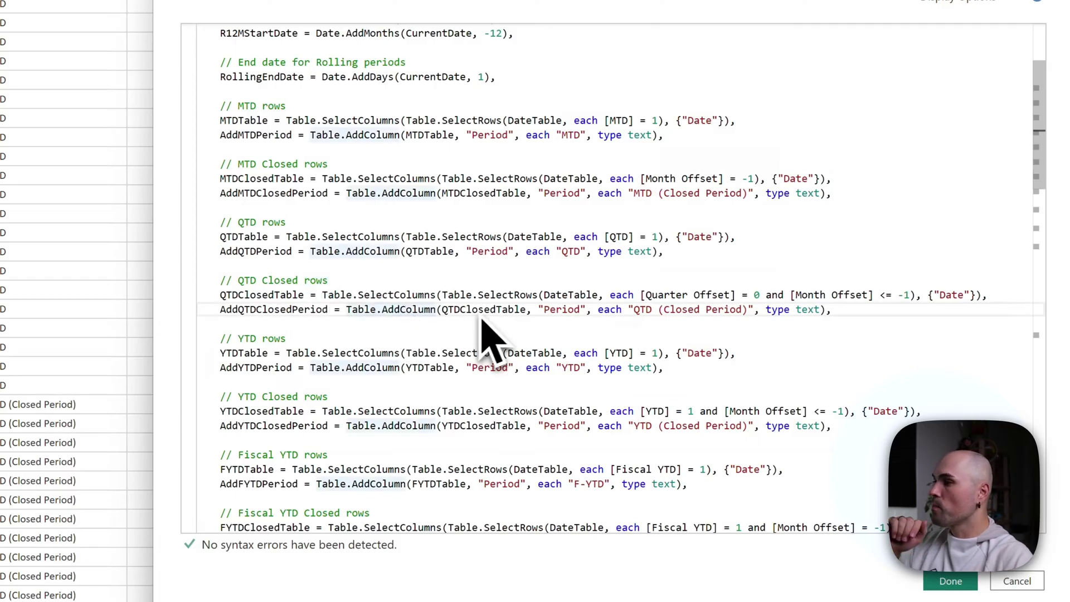
click(593, 296)
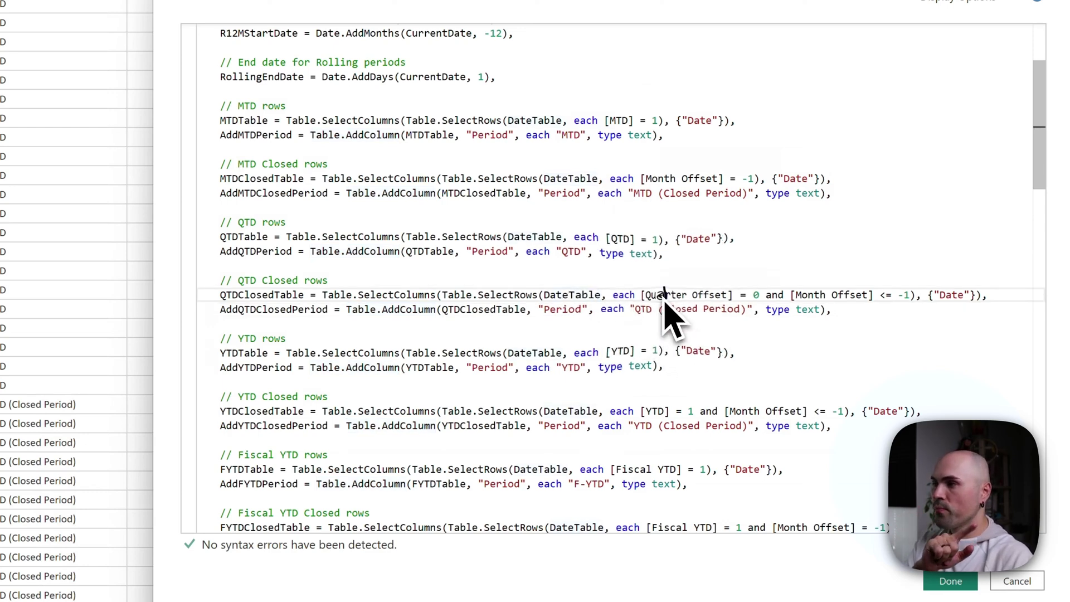
double_click(666, 295)
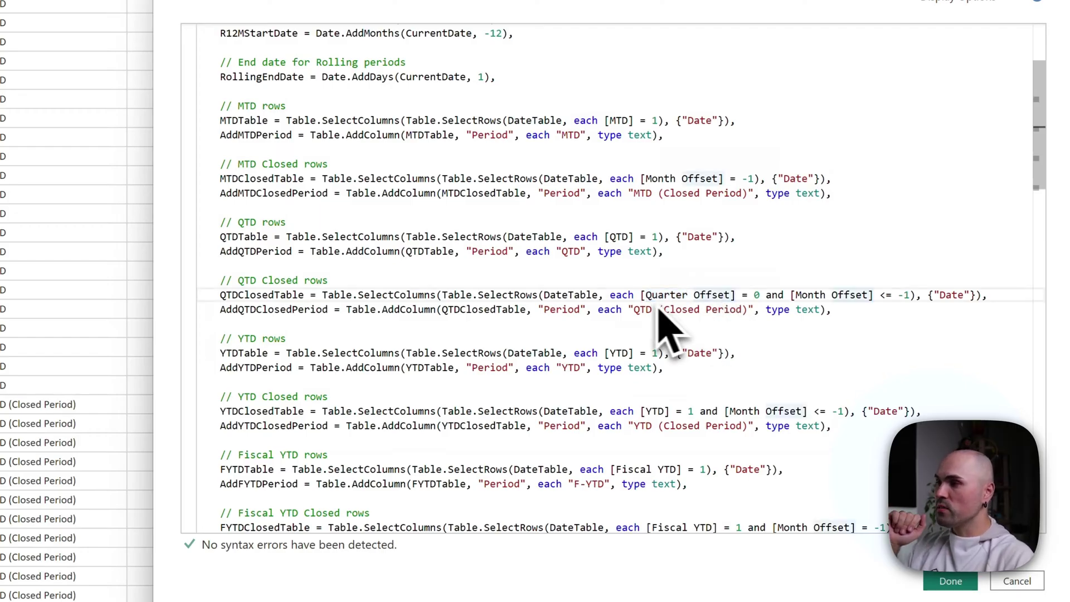
click(700, 295)
click(754, 296)
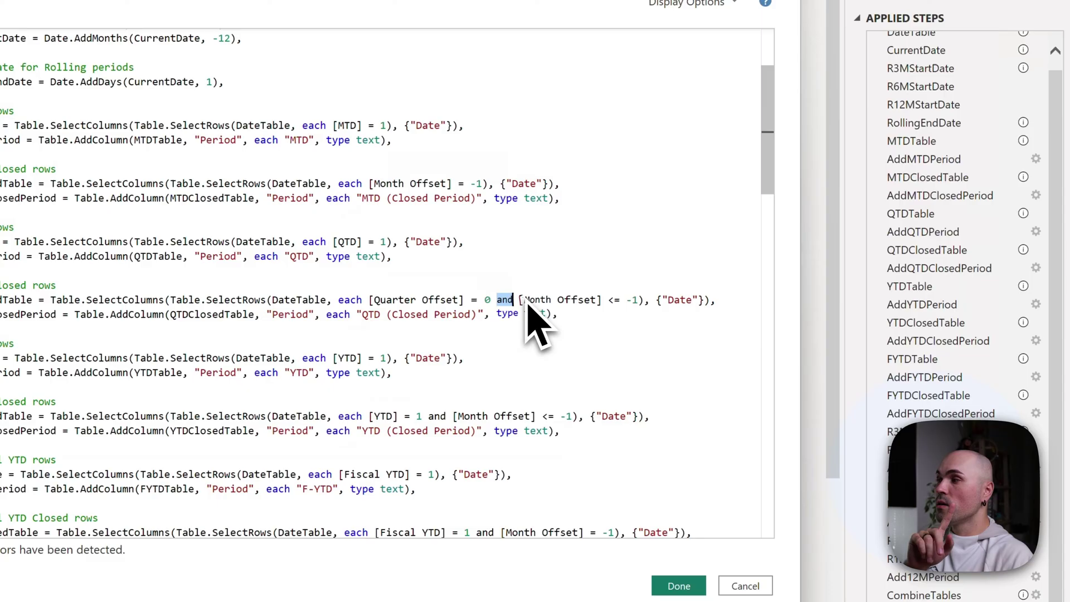
click(527, 304)
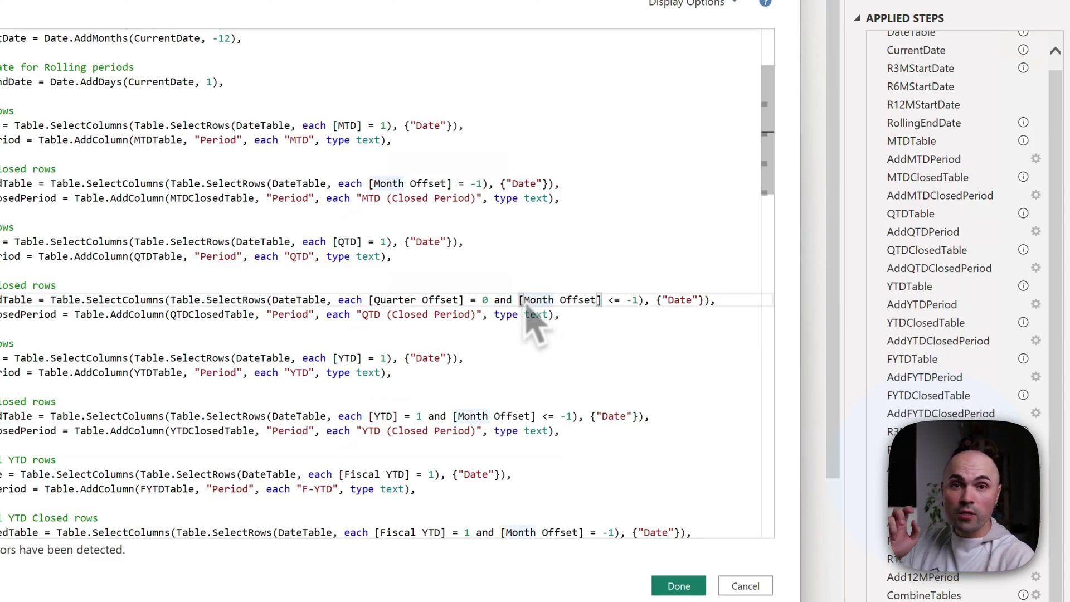
click(520, 301)
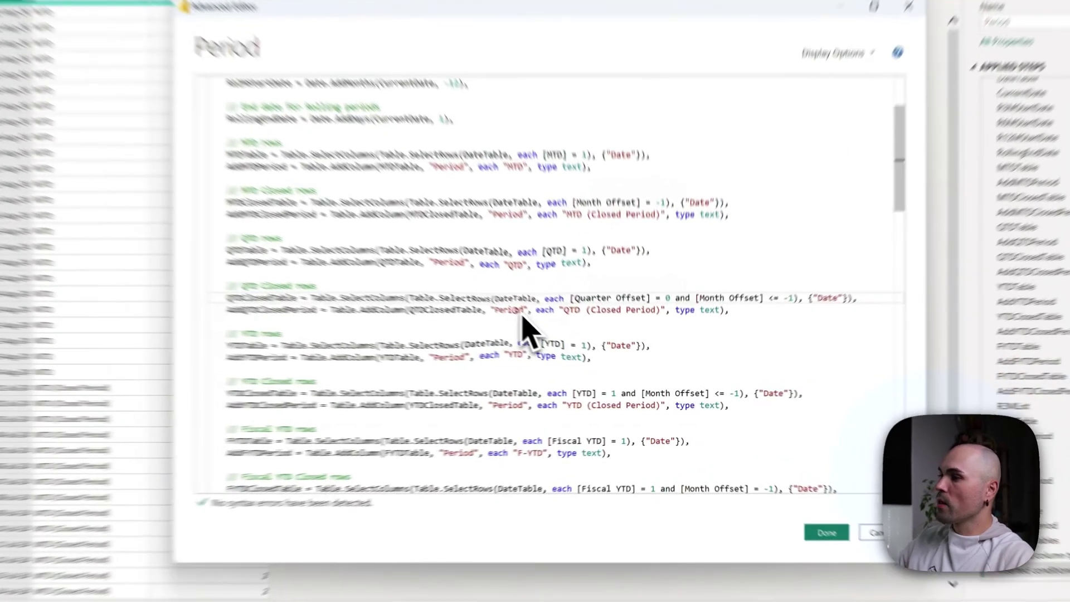
click(579, 350)
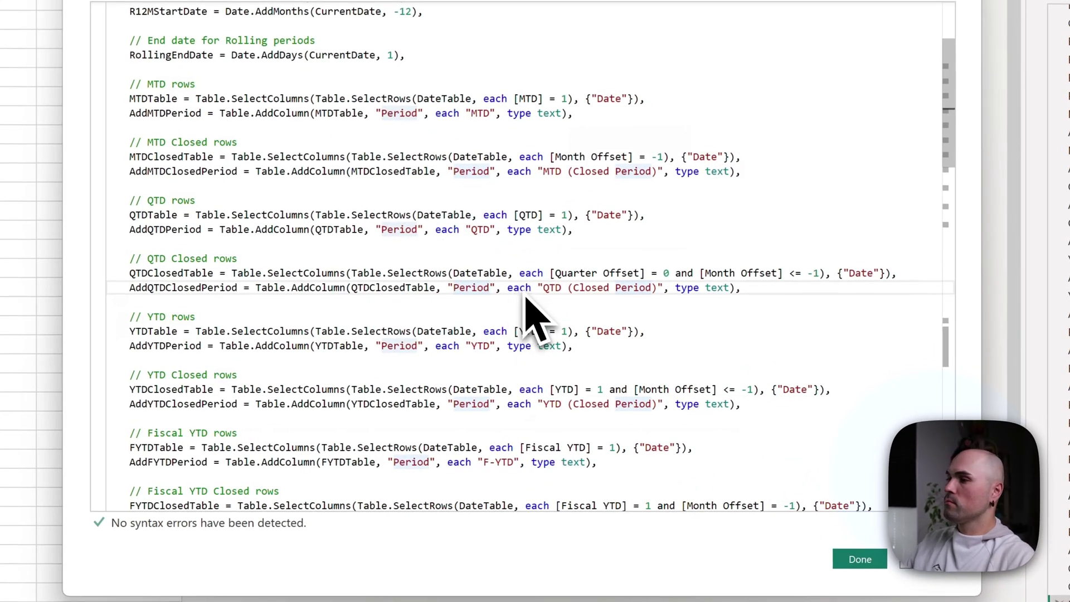
click(525, 289)
scroll(530, 301, down, 1)
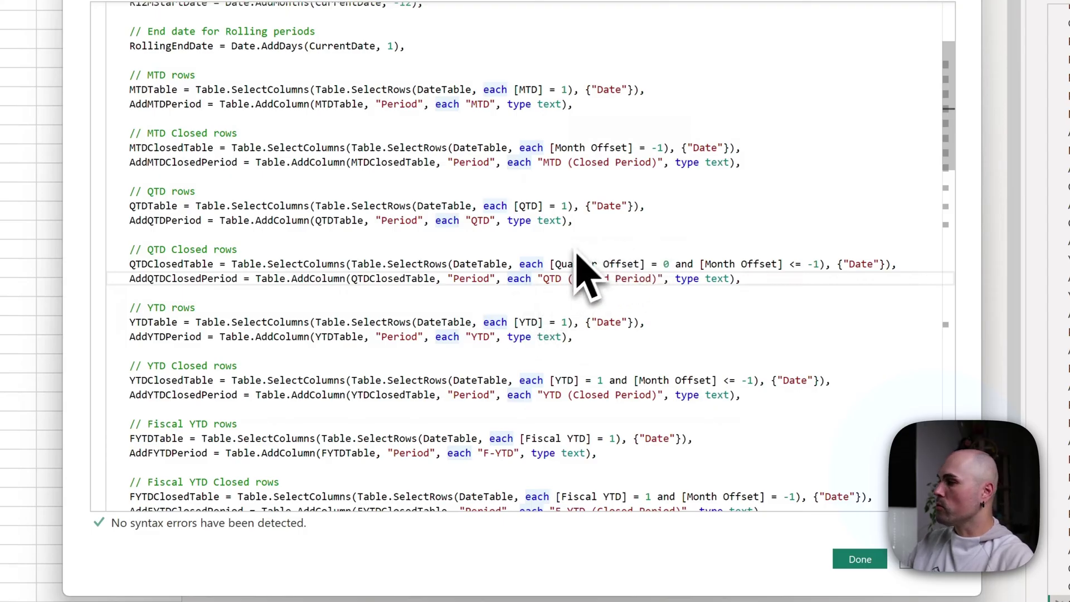
scroll(455, 303, down, 1)
scroll(454, 301, down, 1)
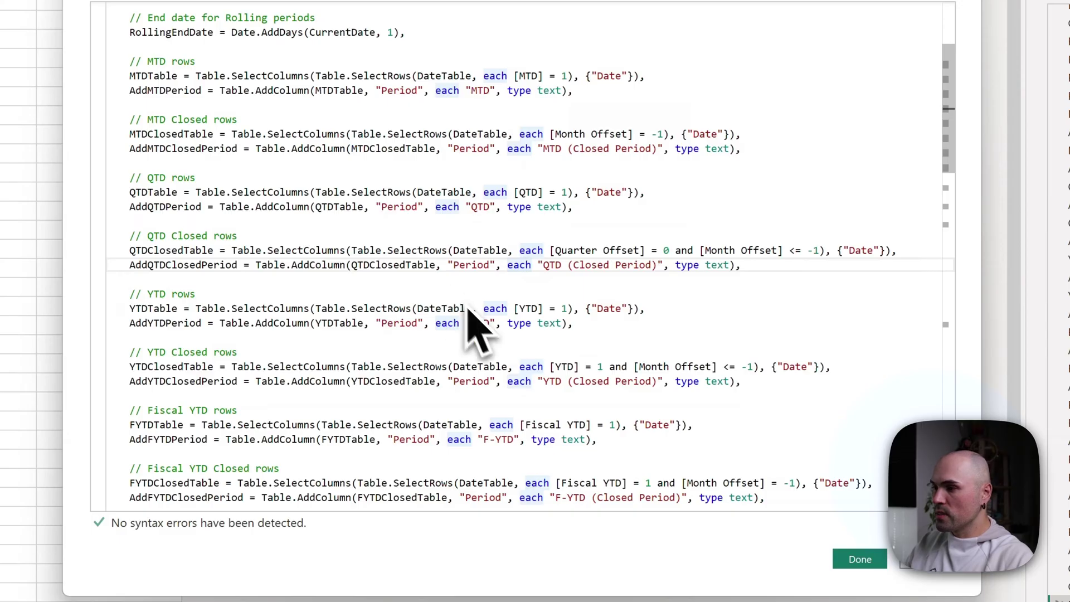
click(446, 381)
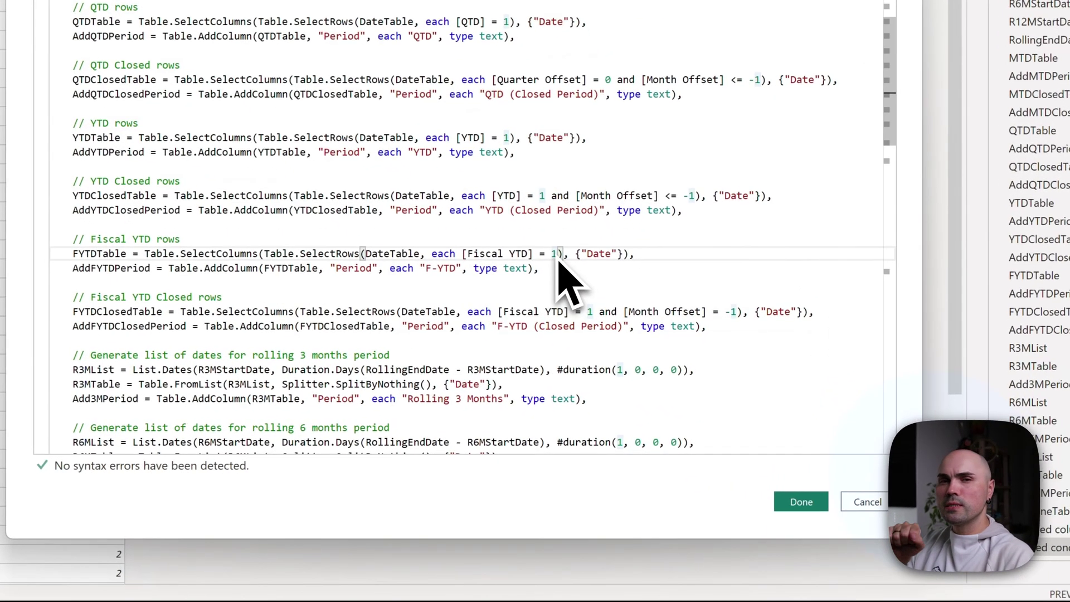
On the FYTDClosedTable line, change [Month Offset] = -1 to [Month Offset] <= -1.
click(645, 361)
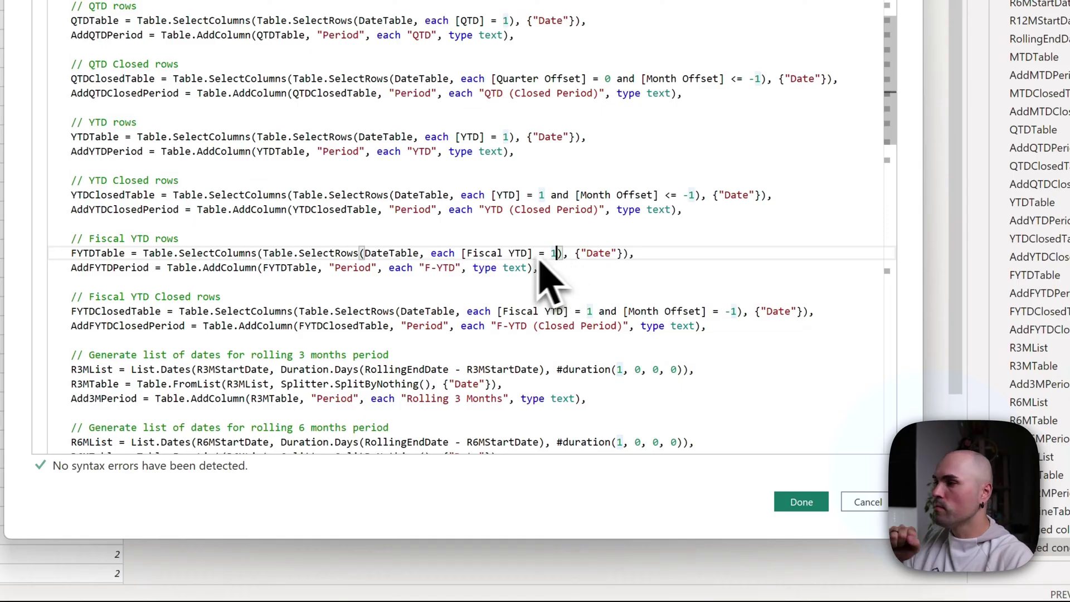
click(514, 254)
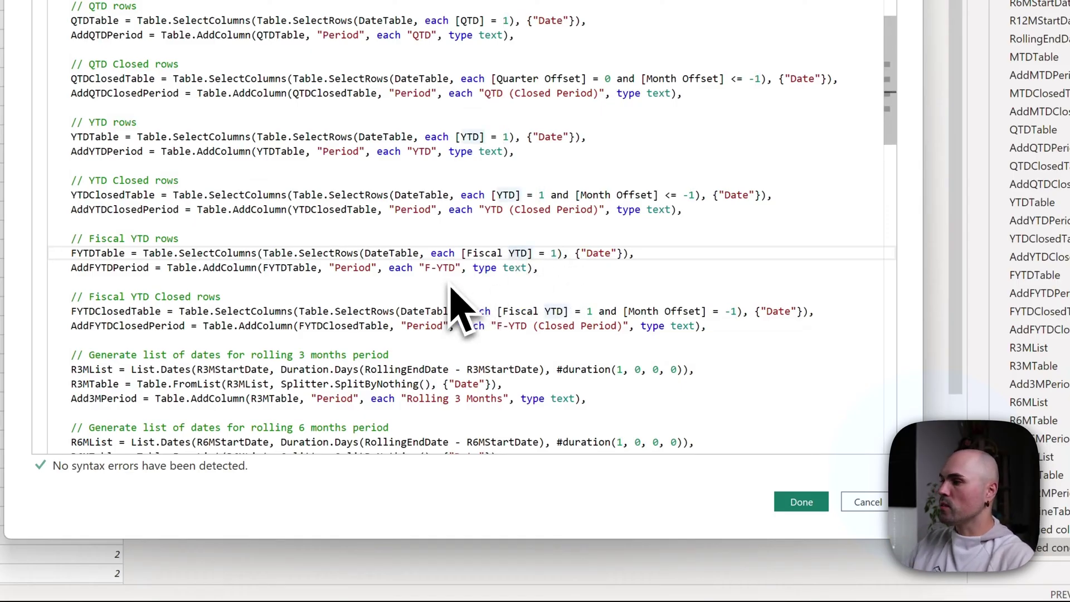
scroll(451, 290, down, 1)
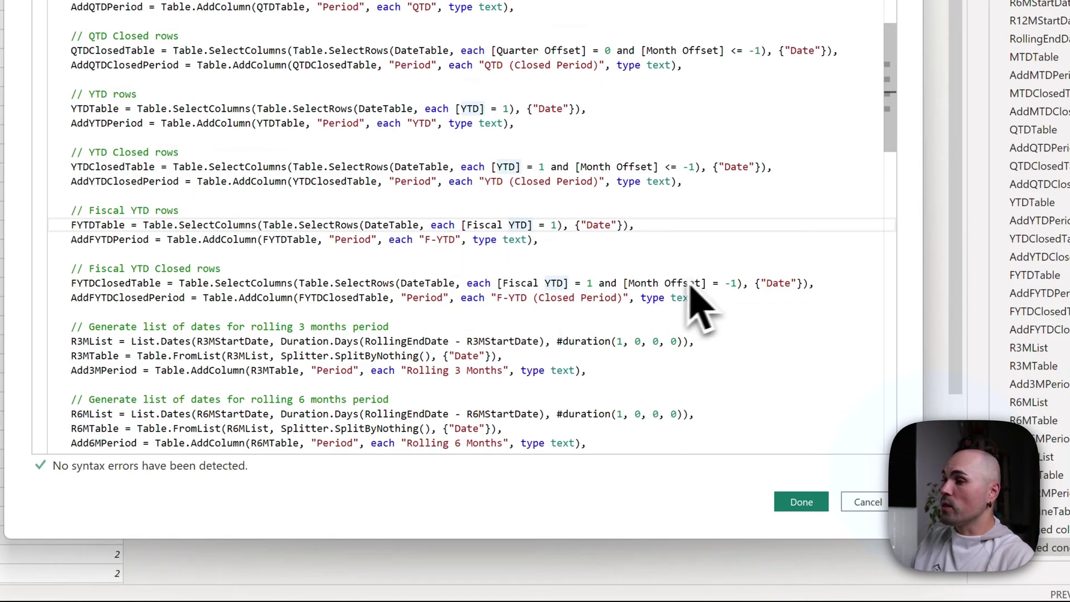
click(719, 284)
key(Left)
text(<)
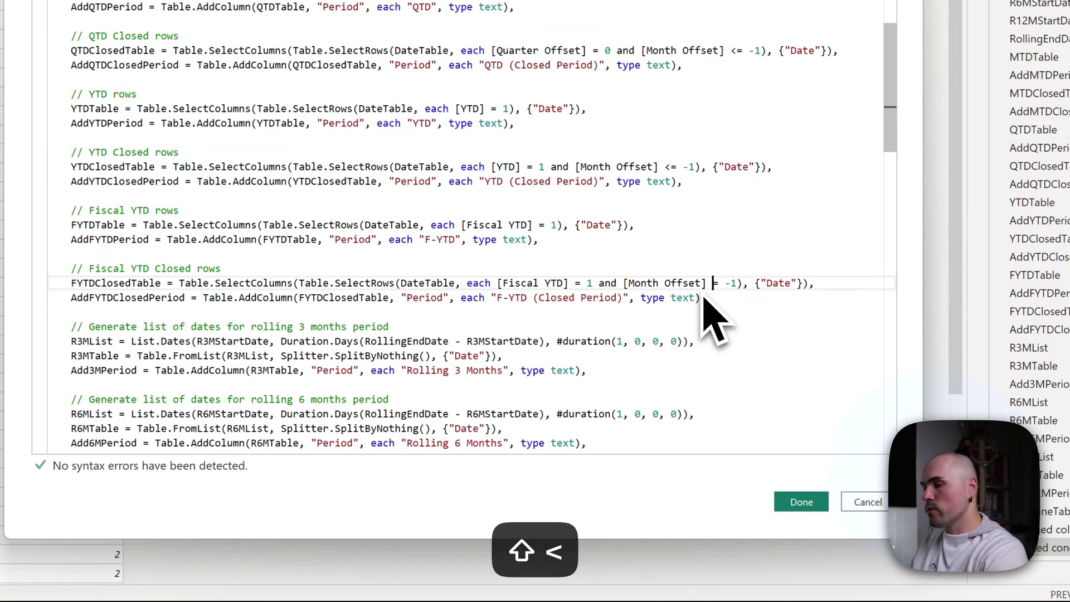
click(599, 285)
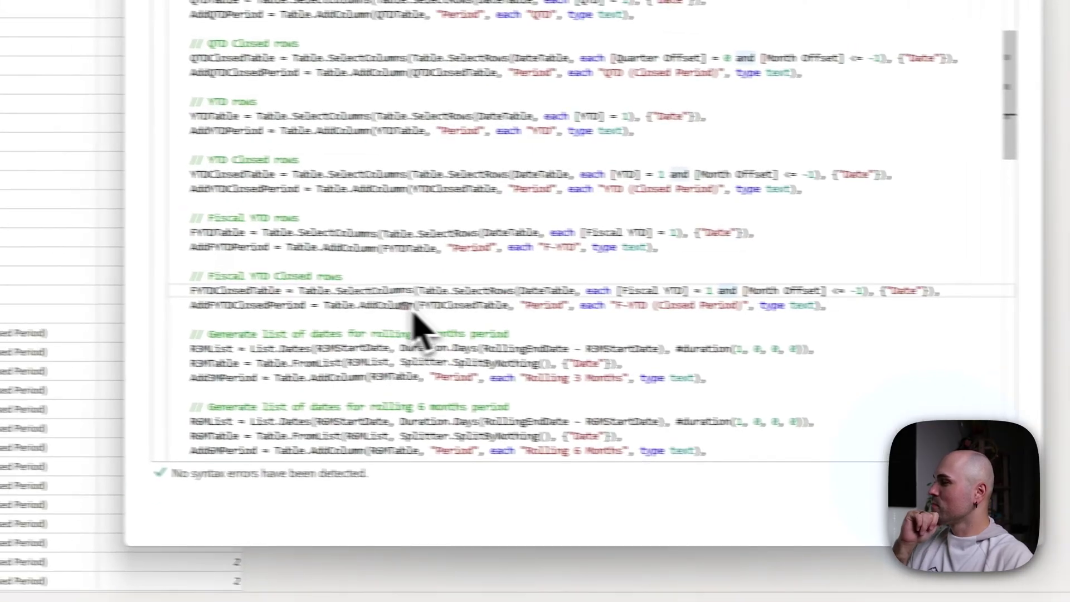
click(412, 308)
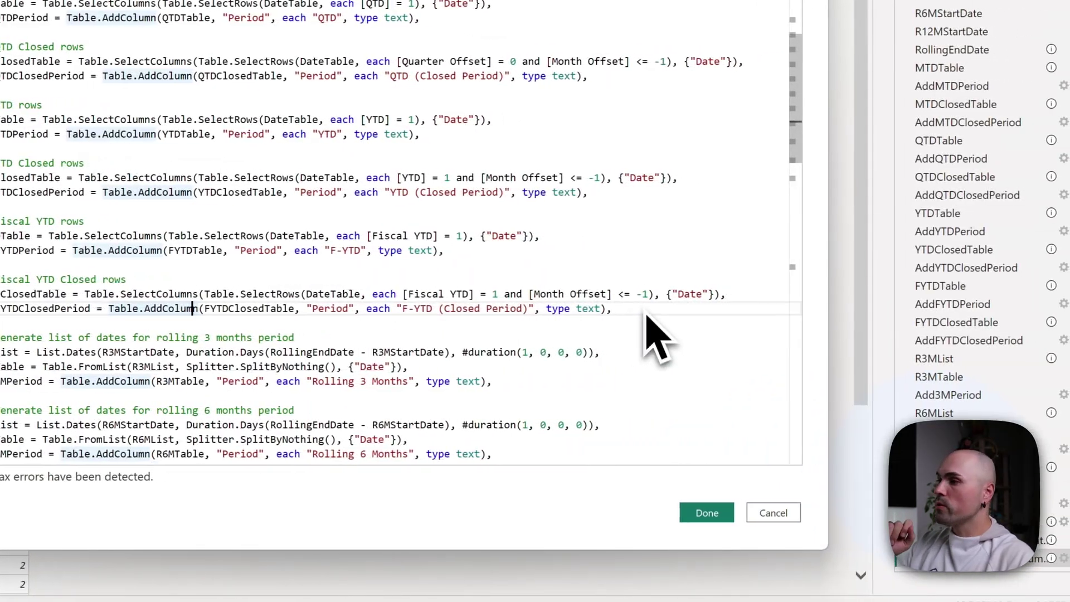
click(792, 296)
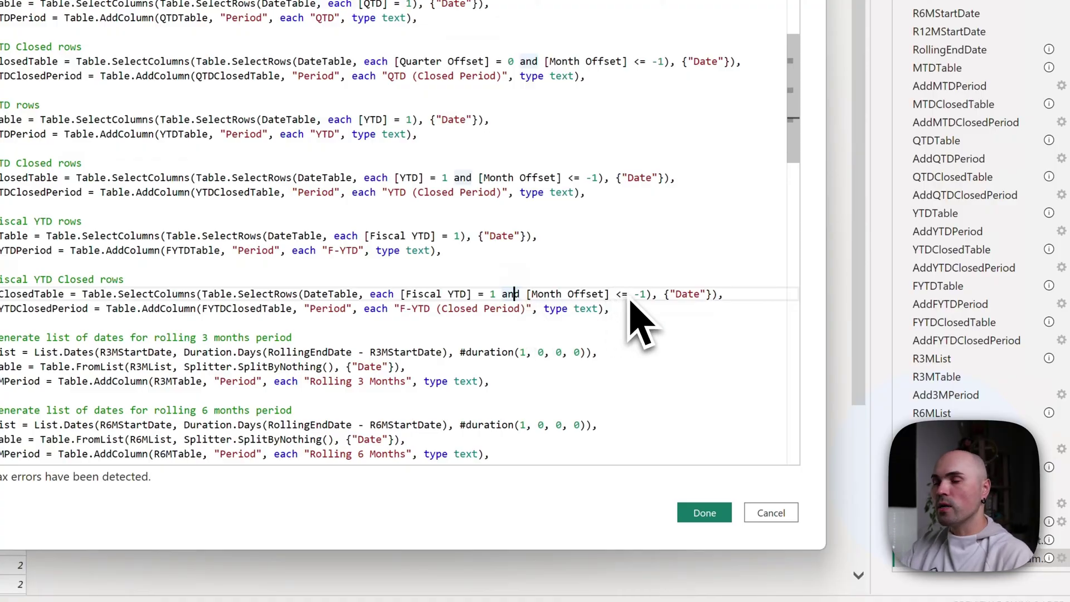
click(479, 299)
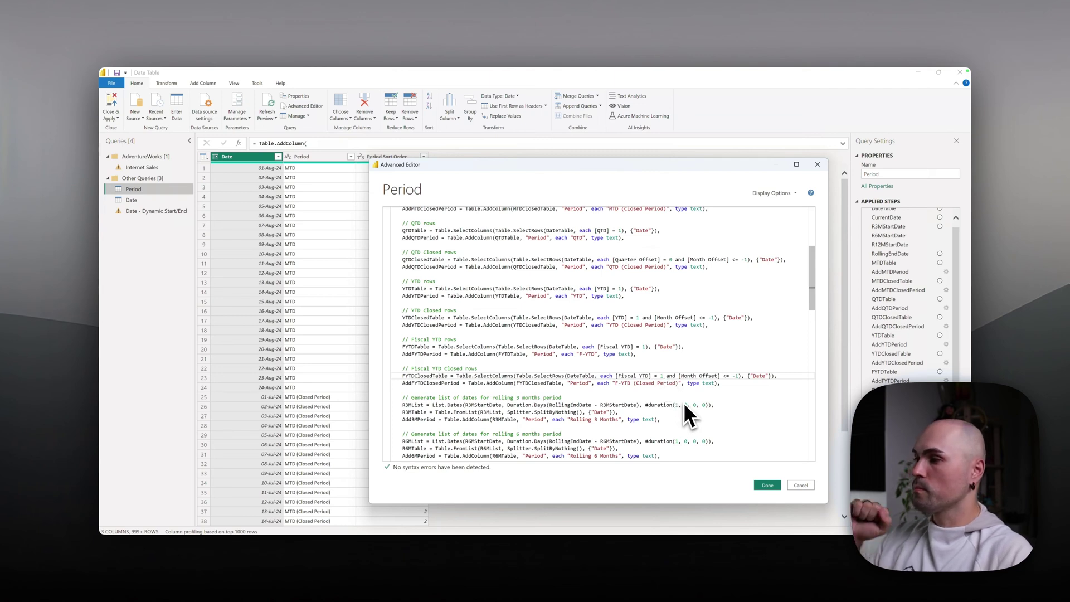
scroll(681, 390, down, 3)
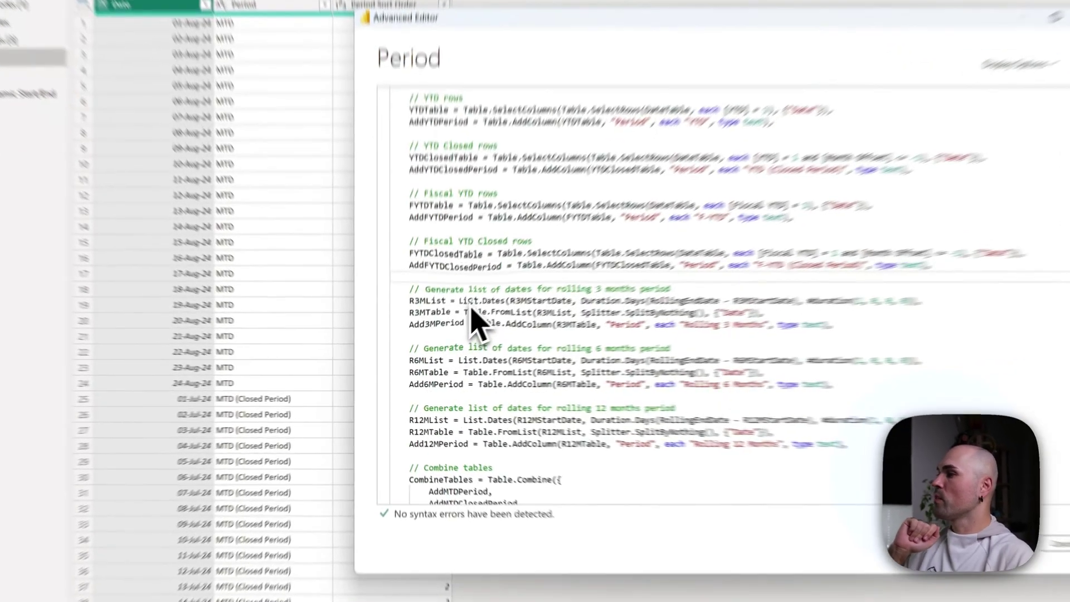
double_click(439, 338)
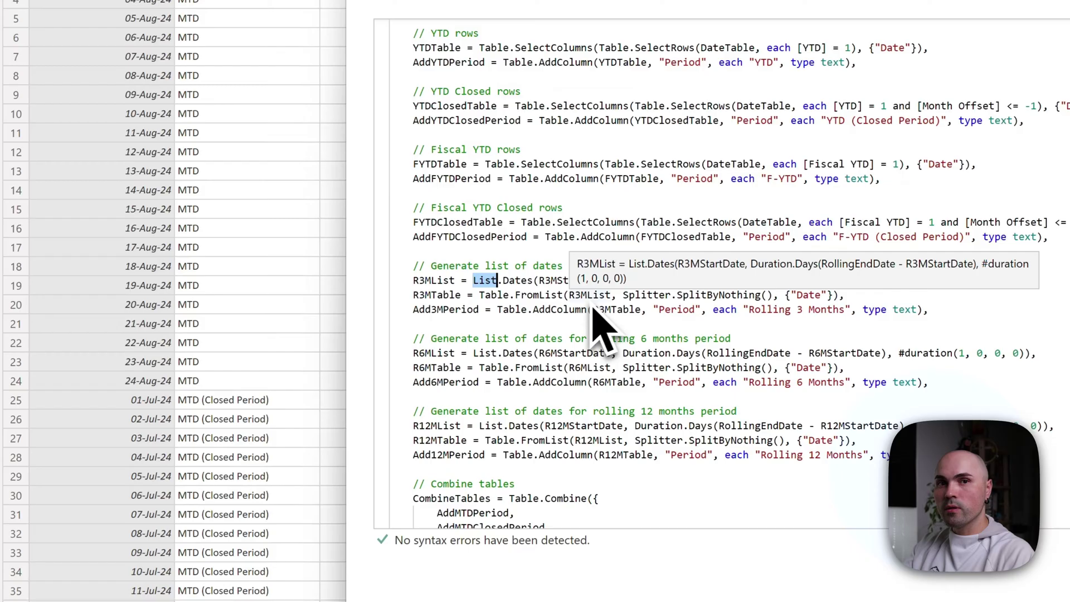
click(613, 313)
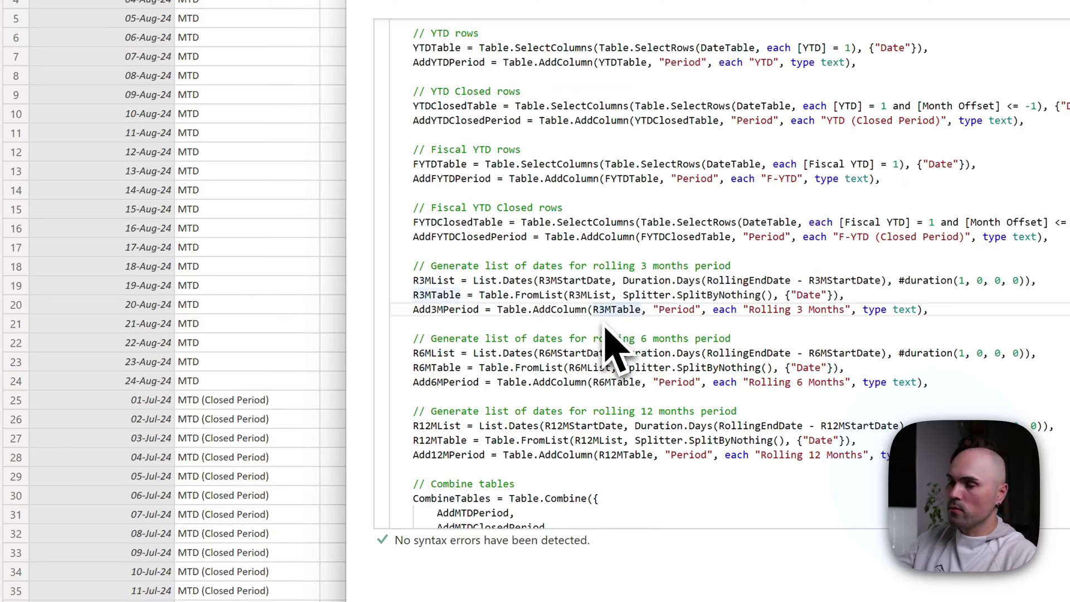
click(508, 280)
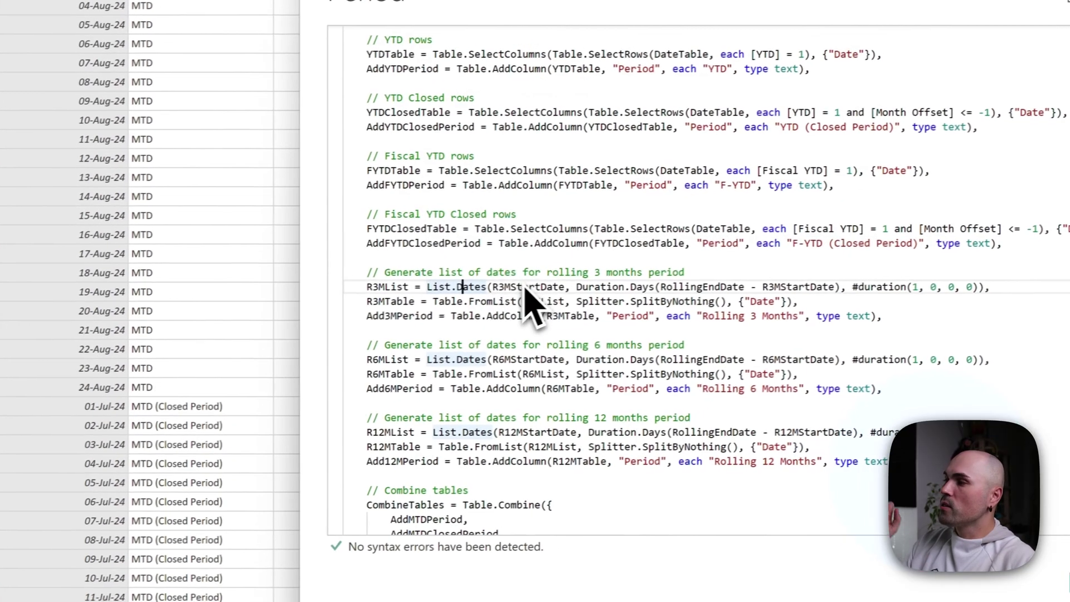
double_click(585, 282)
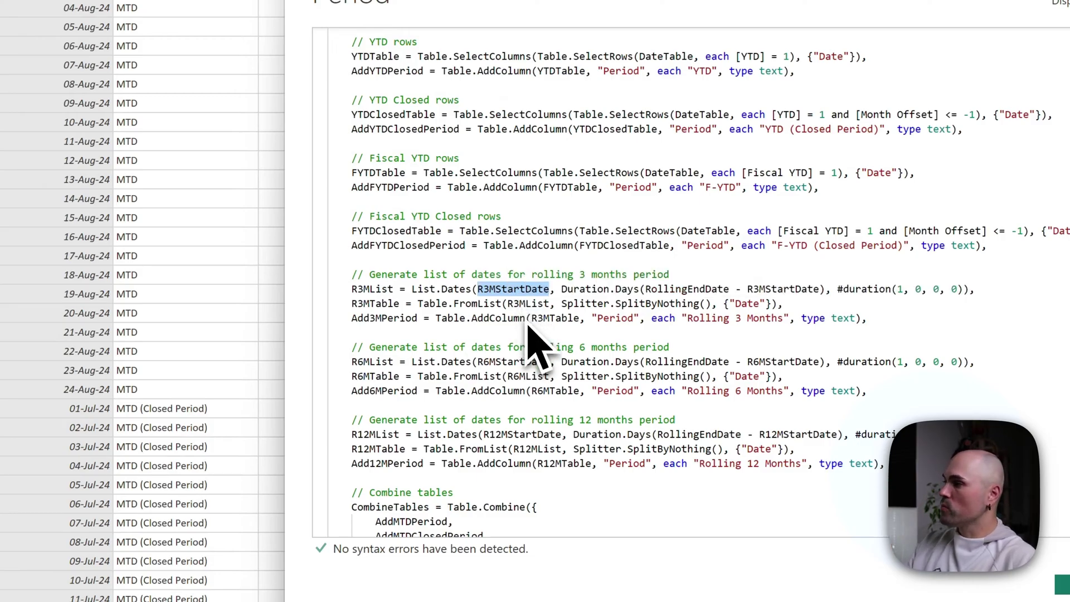
mouse_move(526, 296)
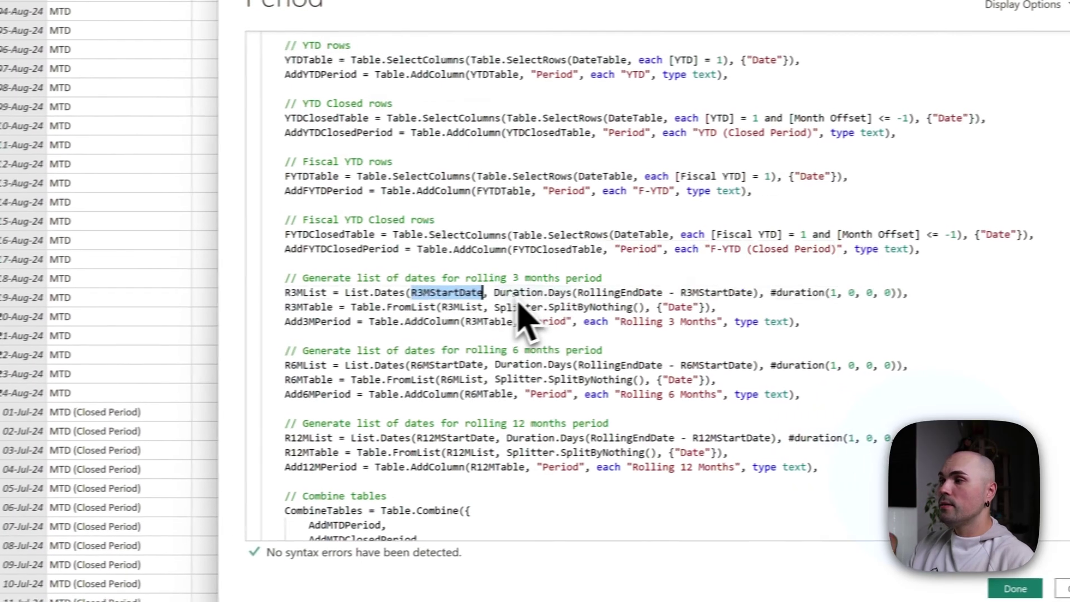
click(585, 291)
mouse_move(538, 311)
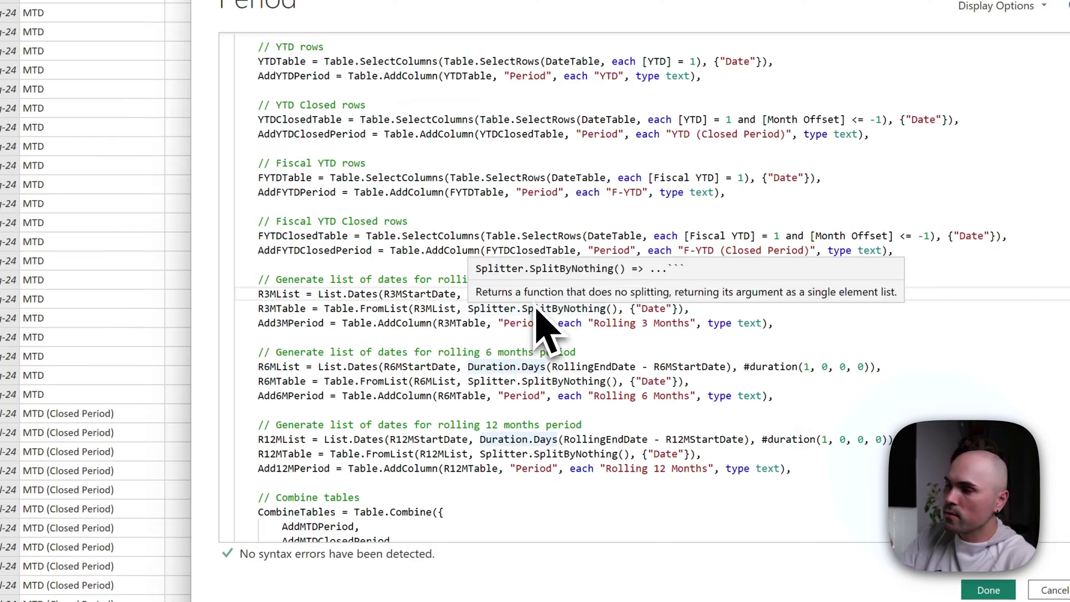
mouse_move(491, 298)
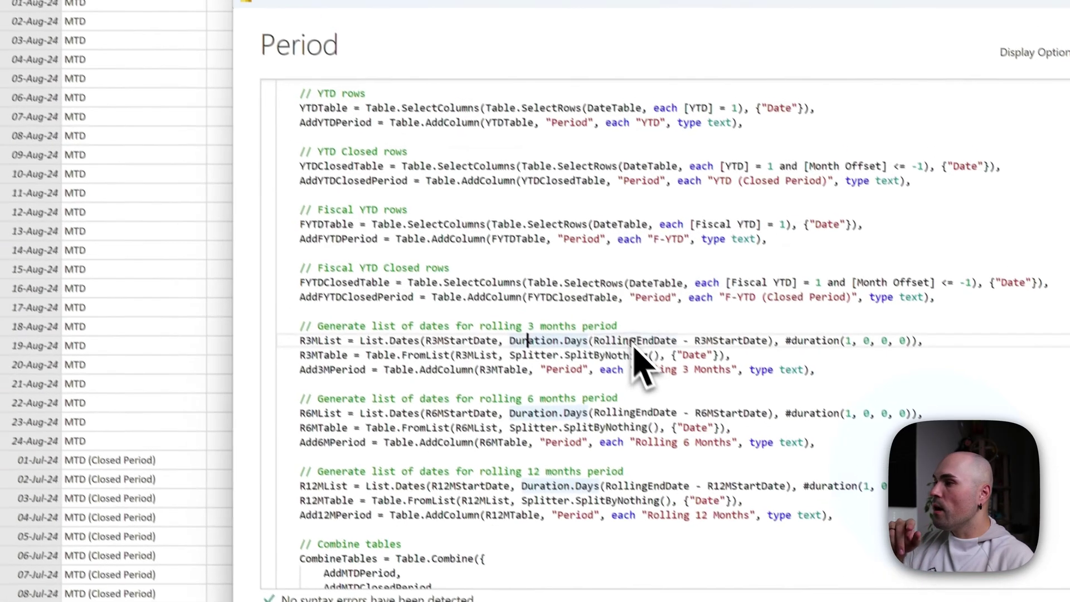
mouse_move(593, 297)
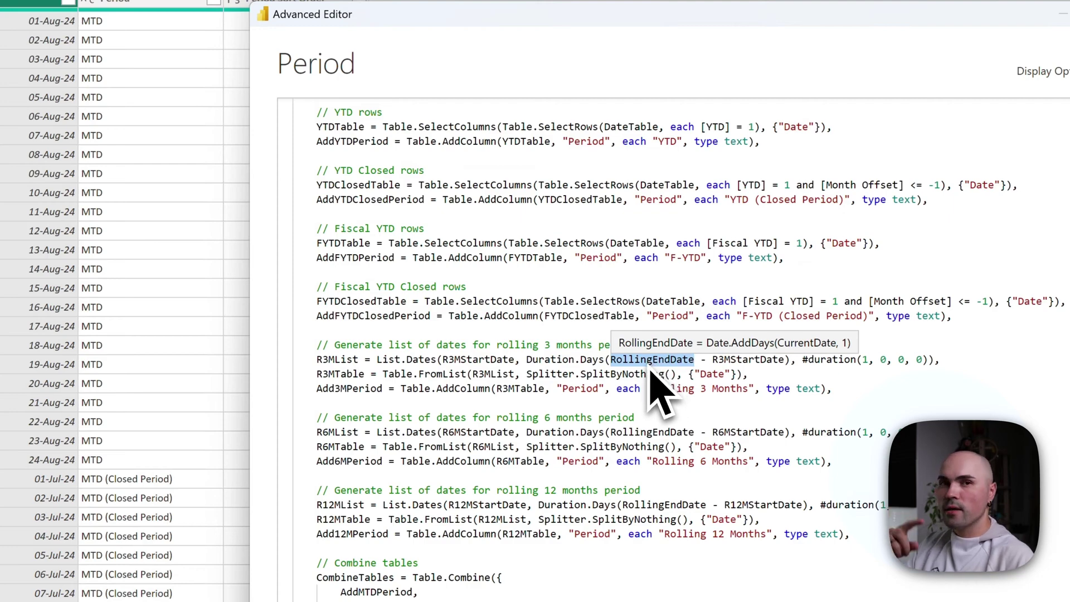
scroll(530, 323, up, 9)
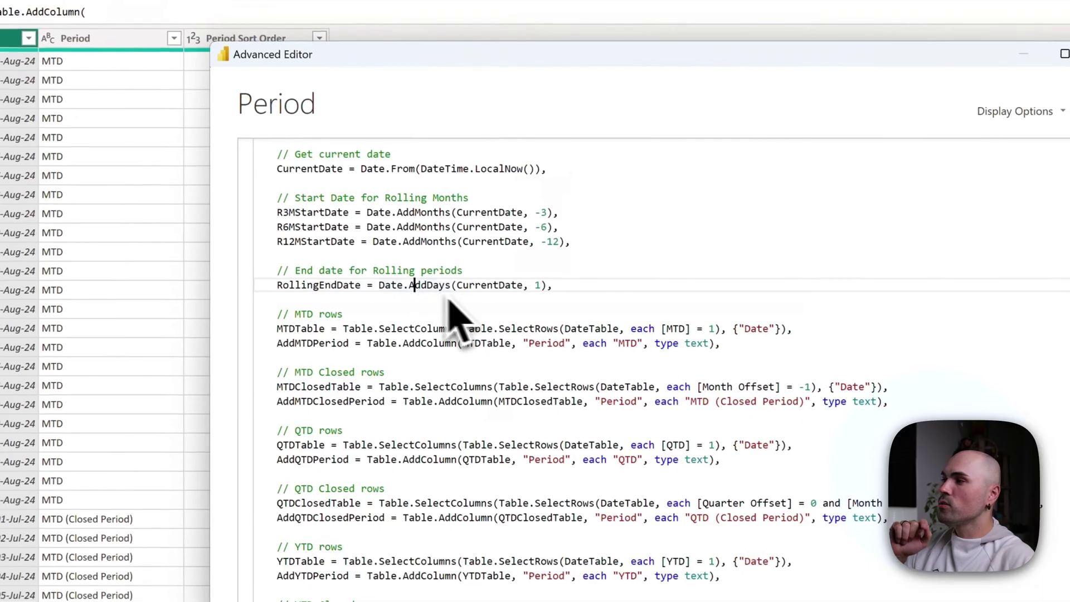
double_click(530, 245)
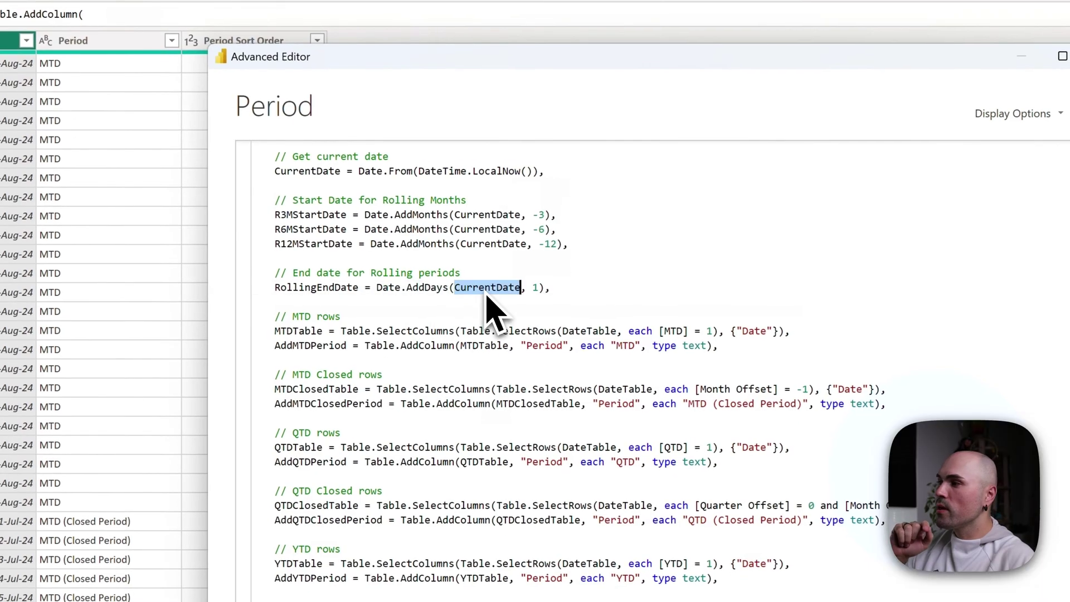
scroll(607, 396, down, 7)
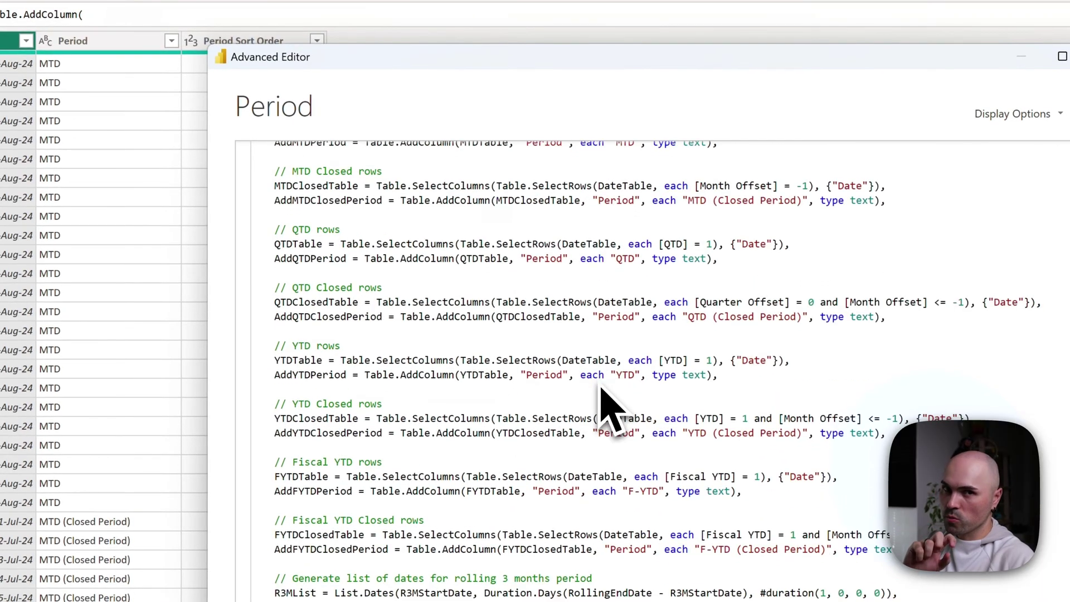
scroll(602, 390, down, 6)
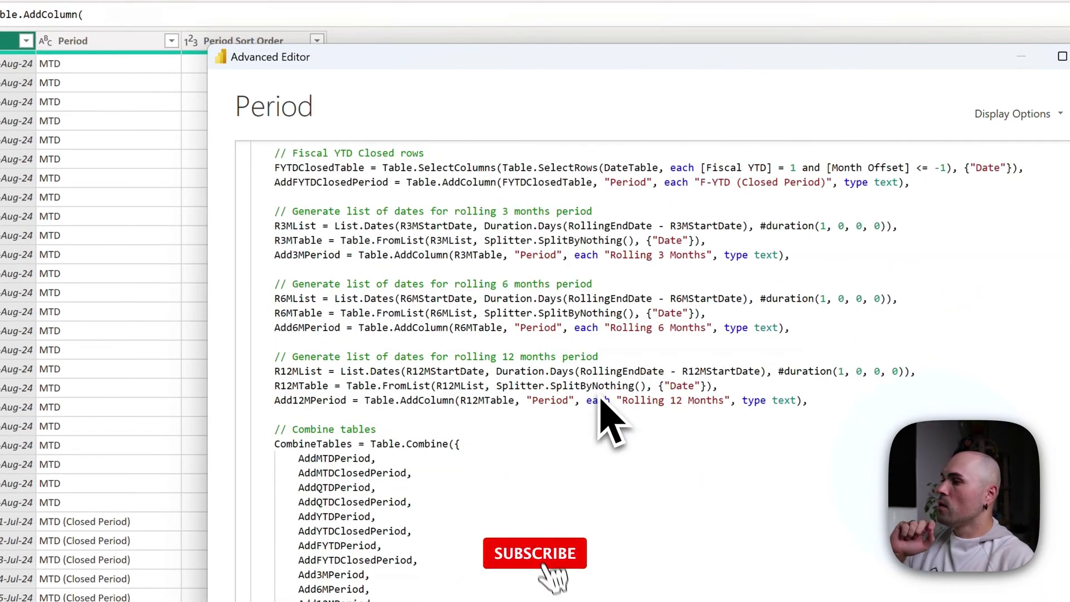
double_click(590, 386)
double_click(621, 371)
mouse_move(621, 375)
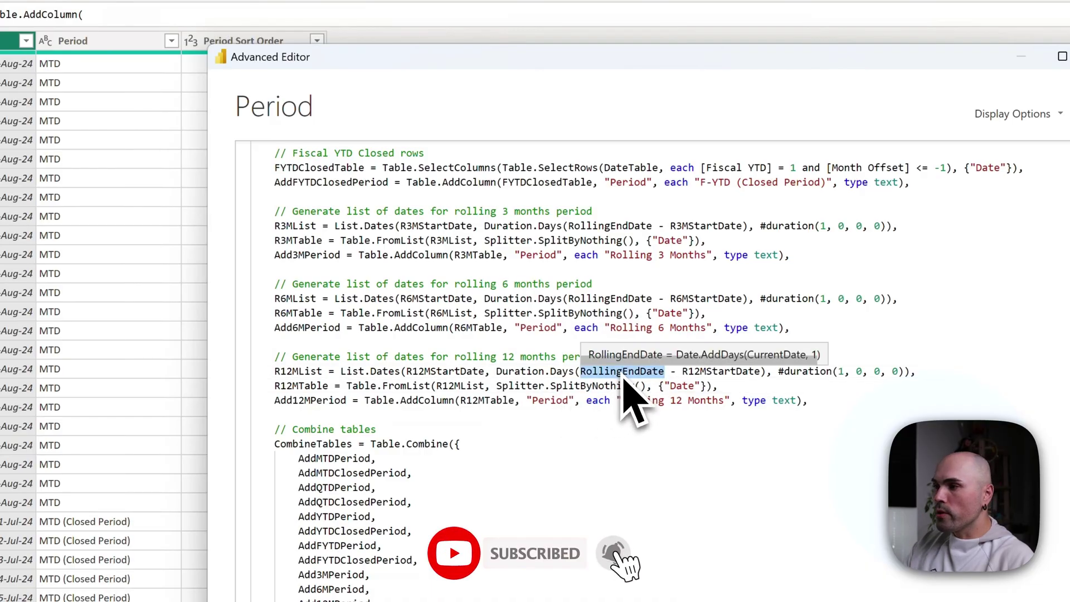
scroll(607, 268, up, 1)
click(610, 236)
scroll(635, 261, up, 1)
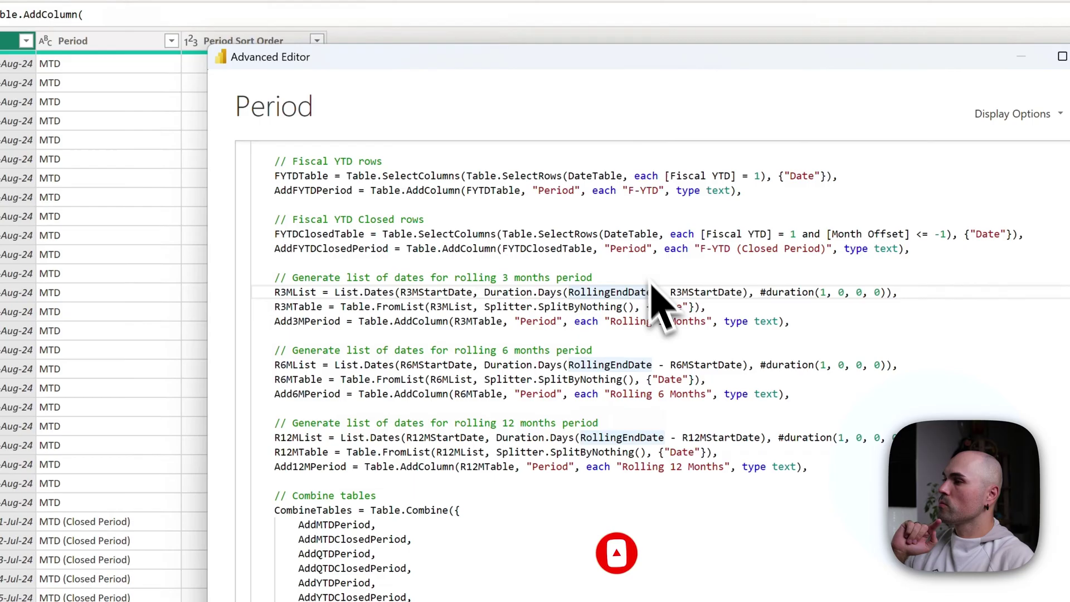
mouse_move(633, 303)
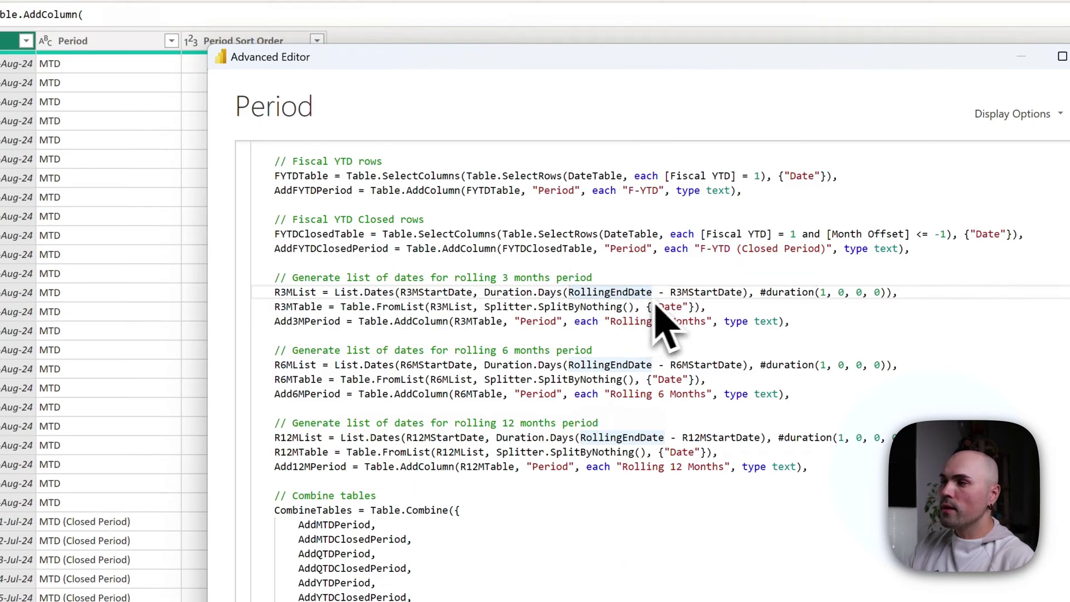
click(669, 294)
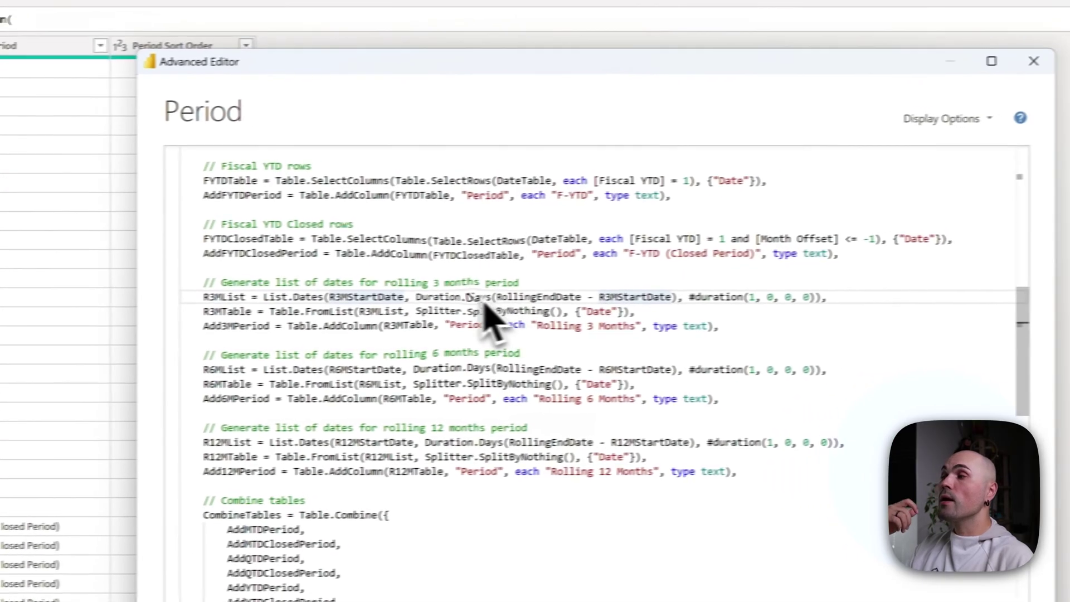
click(542, 294)
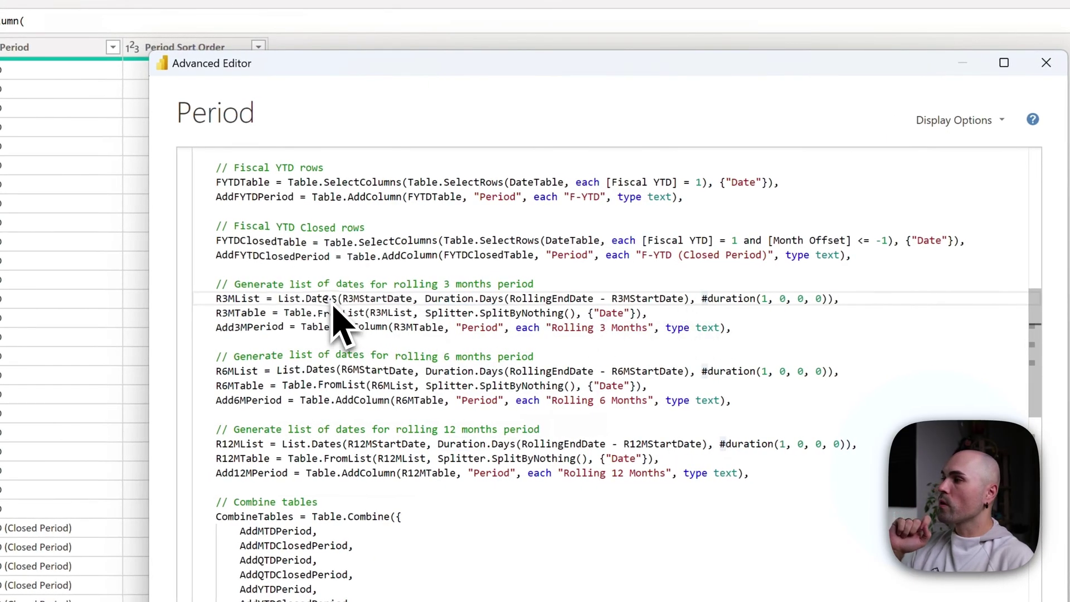
double_click(328, 300)
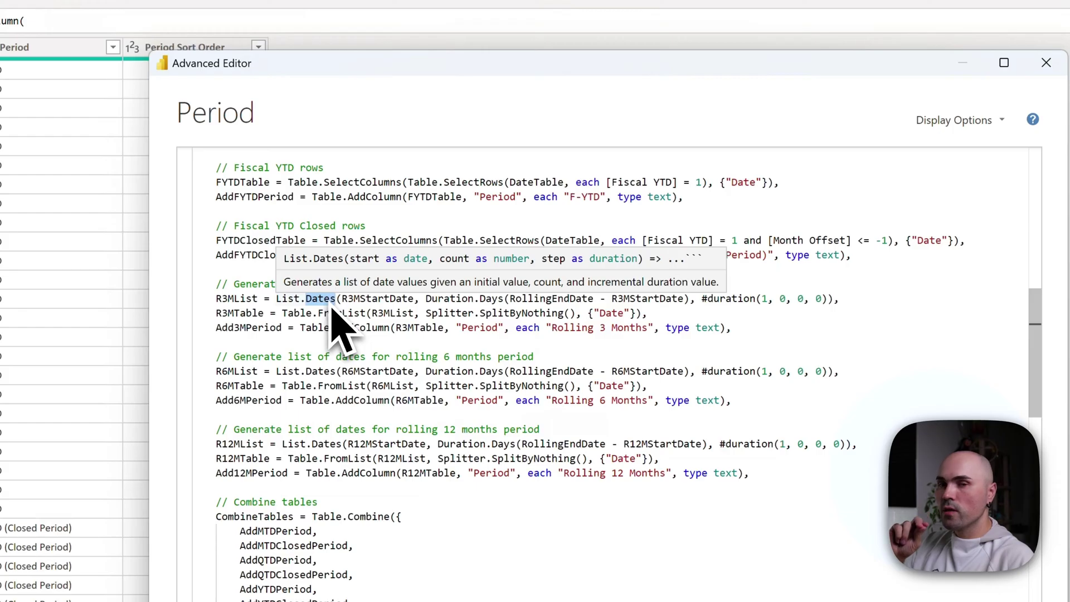
click(703, 302)
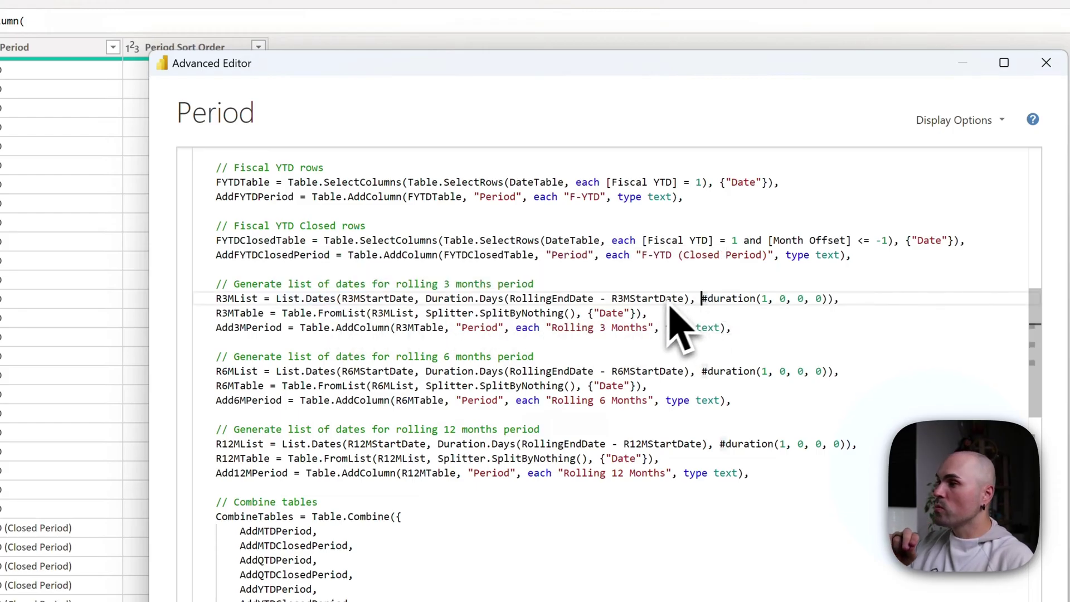
drag(691, 301, 576, 301)
drag(487, 313, 426, 301)
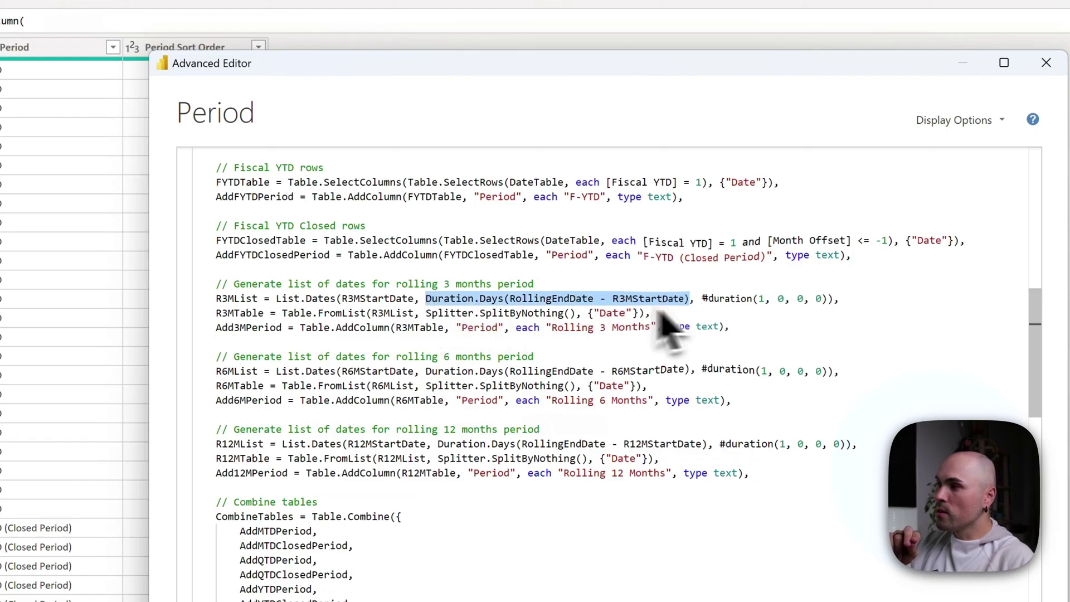
click(718, 301)
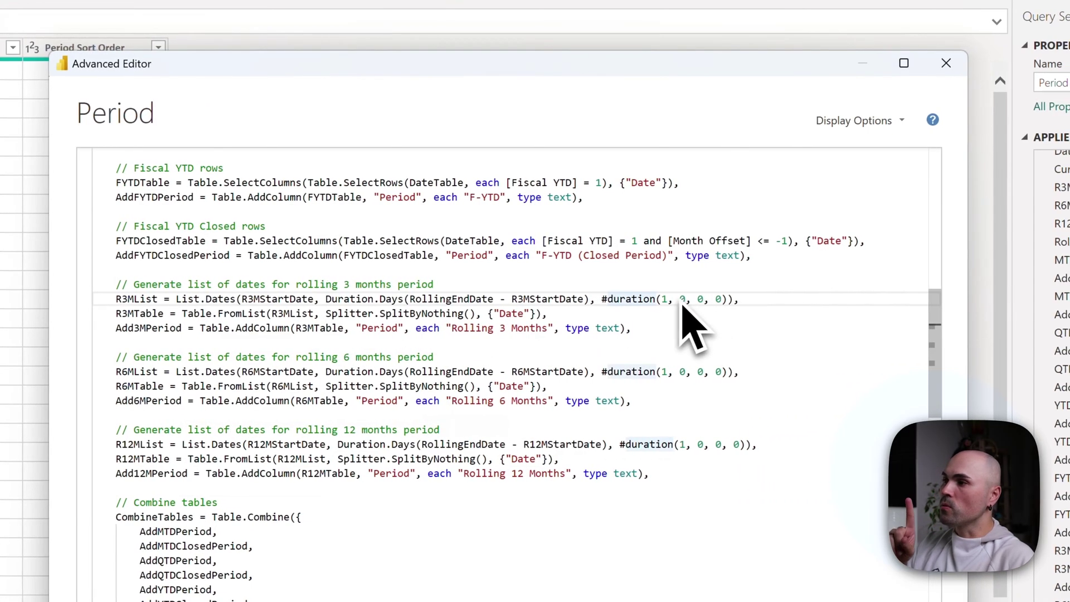
click(698, 300)
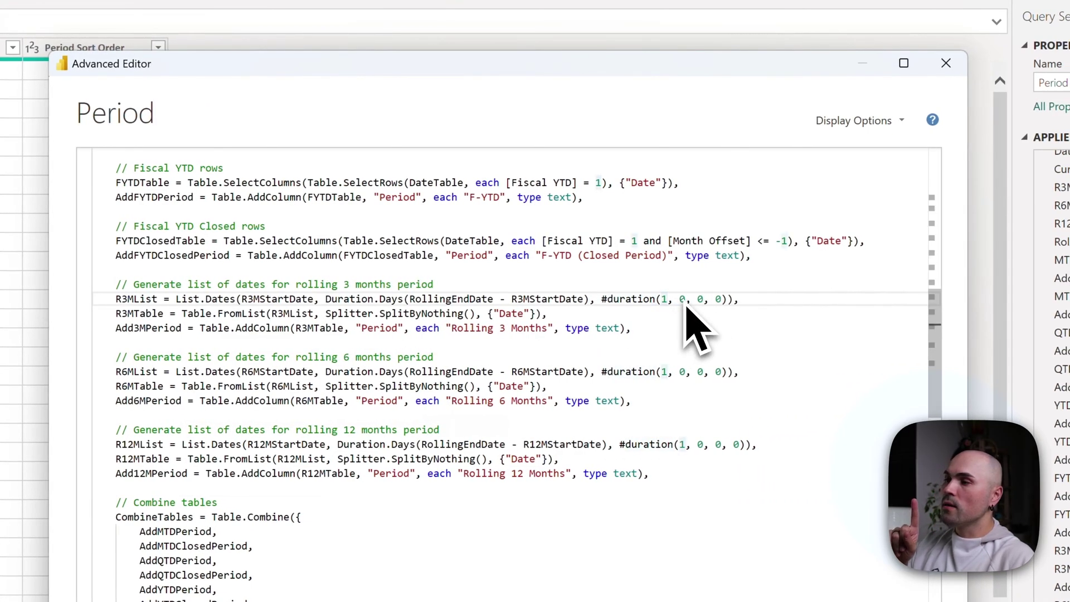
click(686, 302)
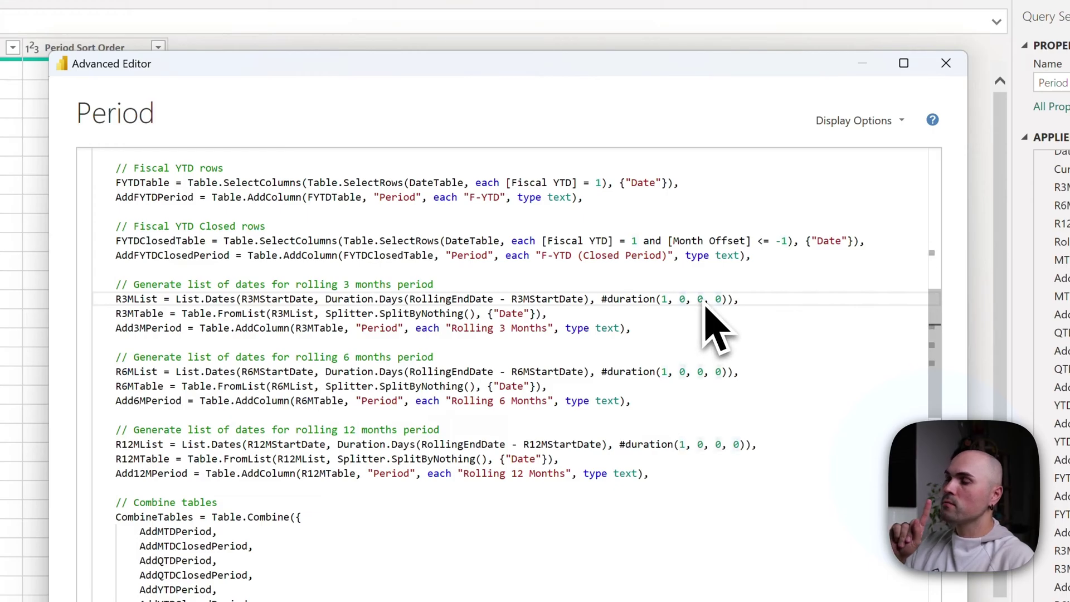
click(704, 301)
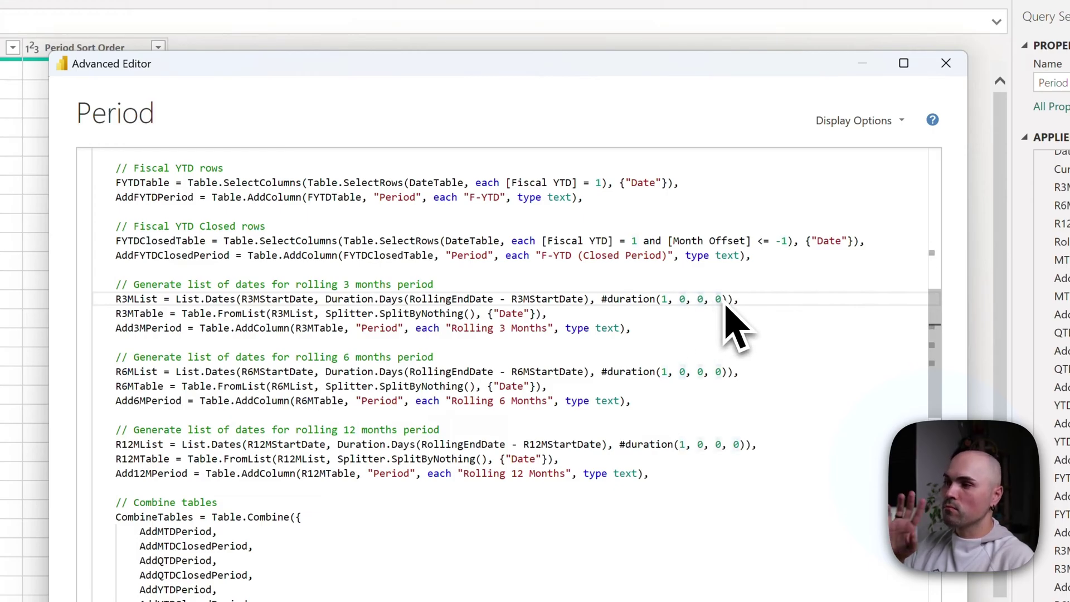
double_click(664, 299)
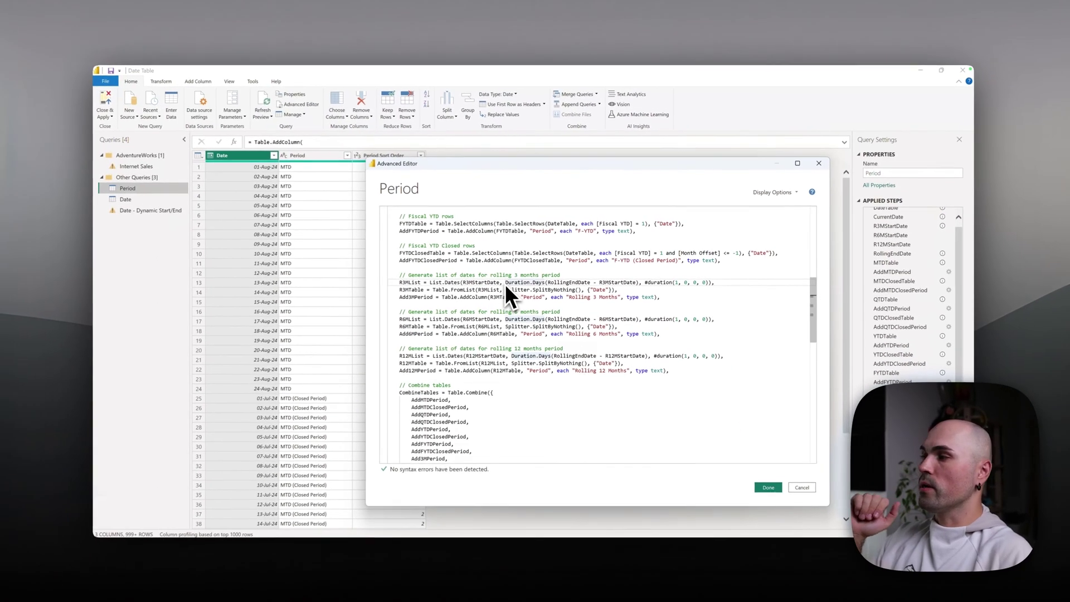
click(506, 282)
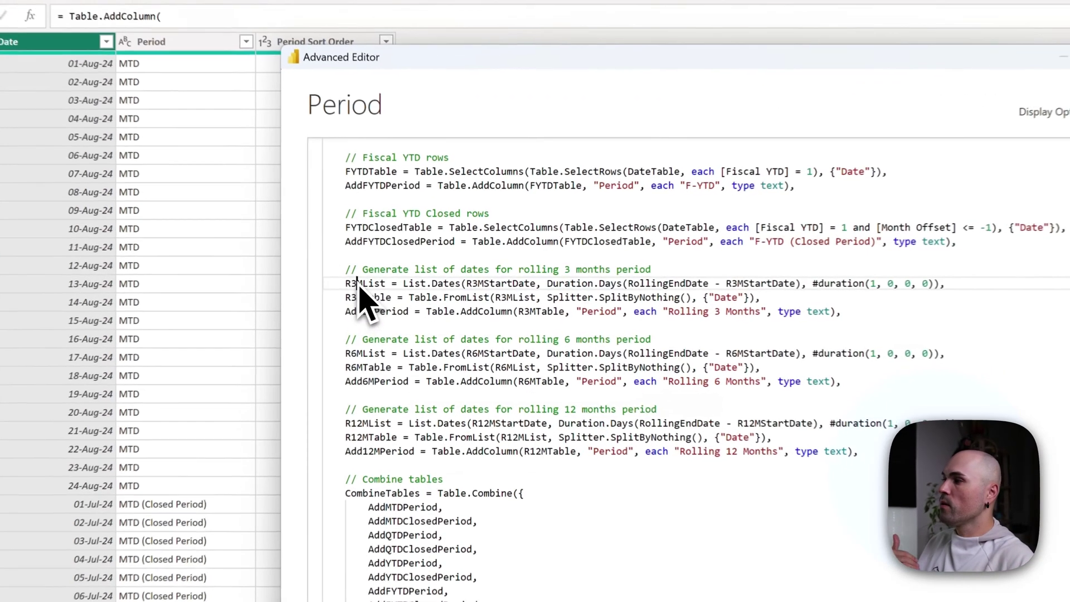
double_click(411, 283)
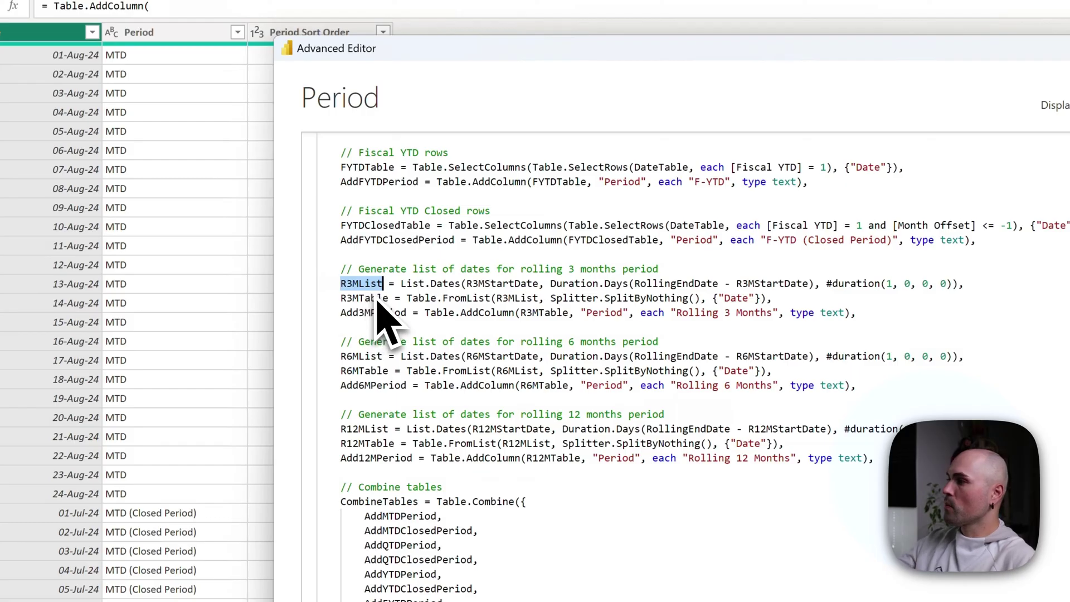
click(376, 299)
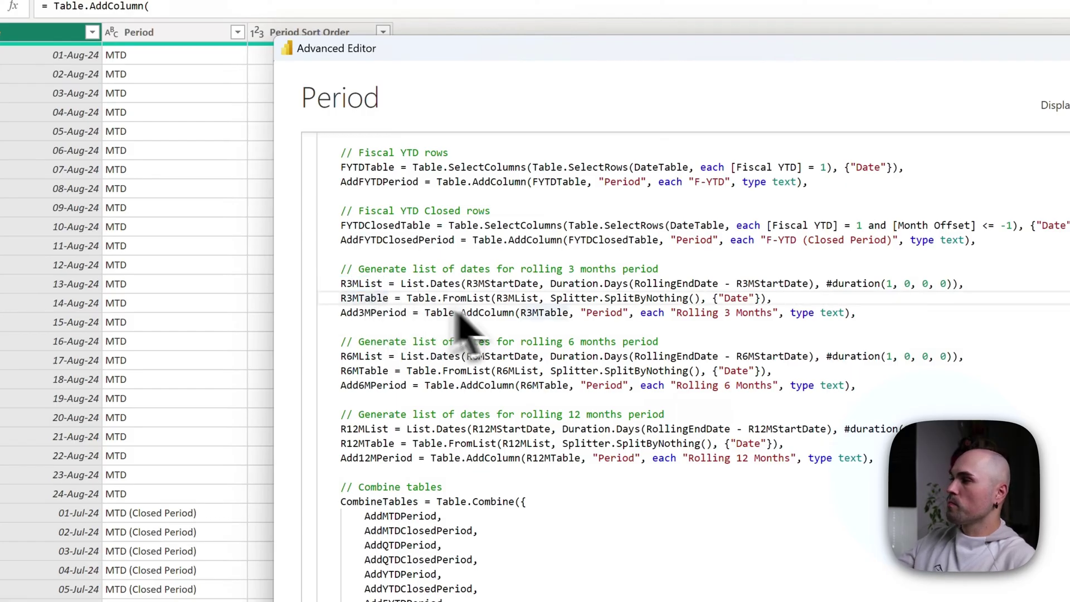
mouse_move(510, 307)
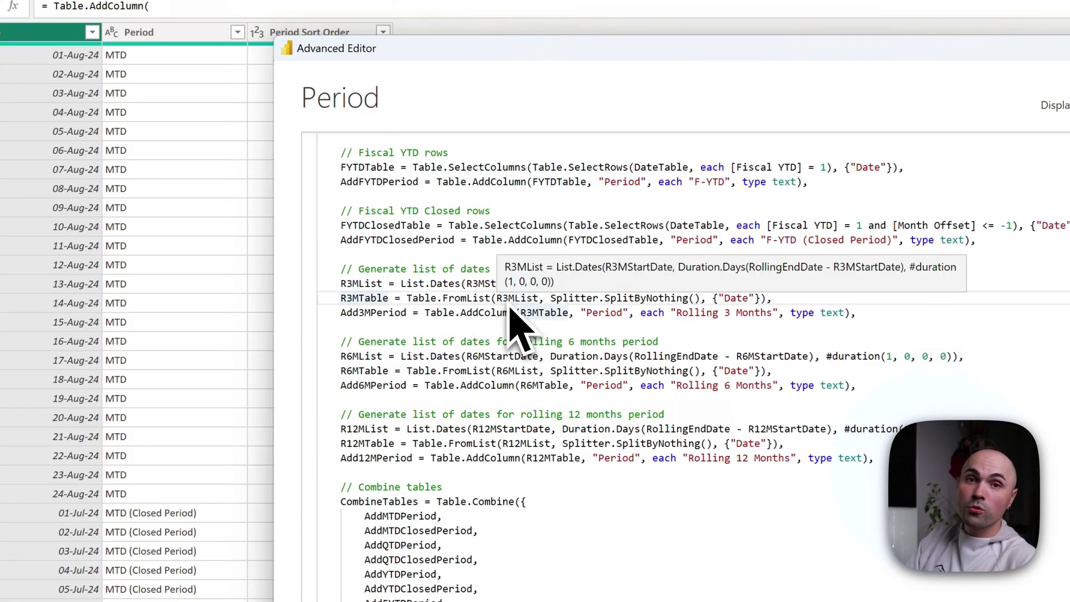
click(457, 301)
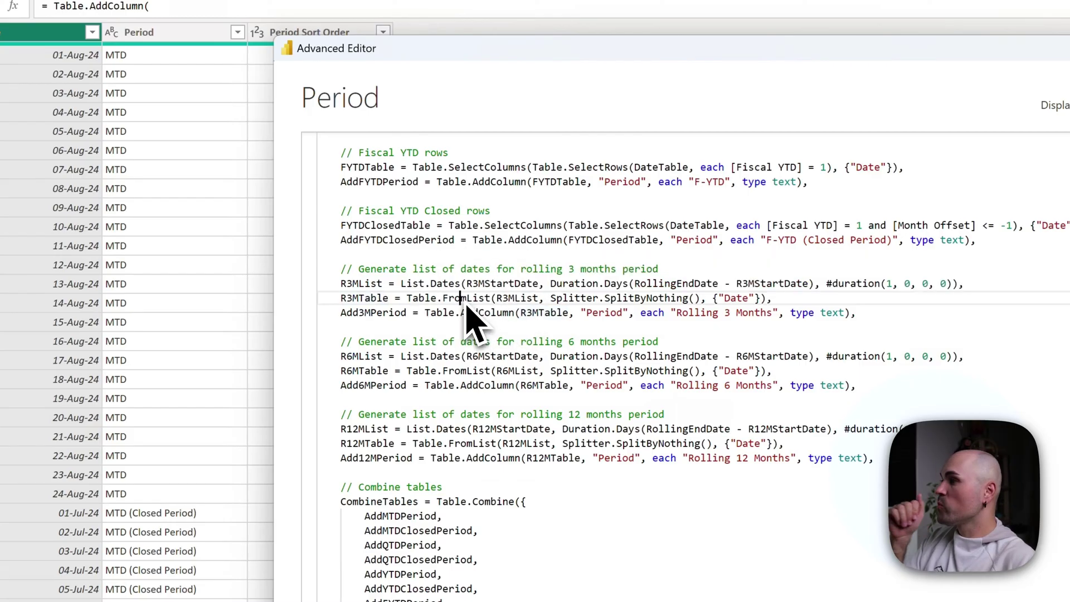
double_click(471, 299)
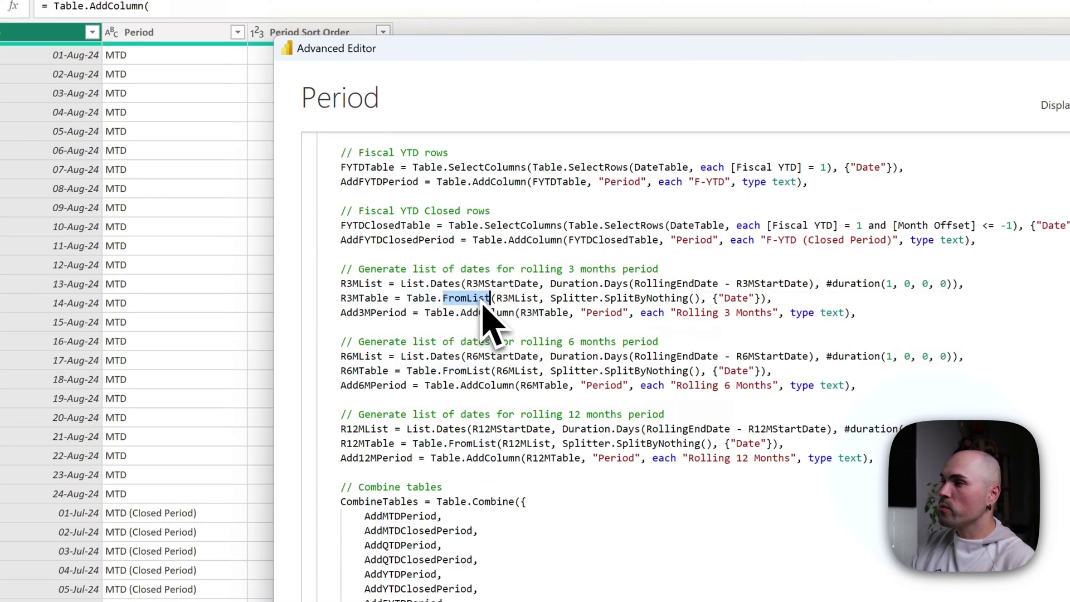
double_click(527, 304)
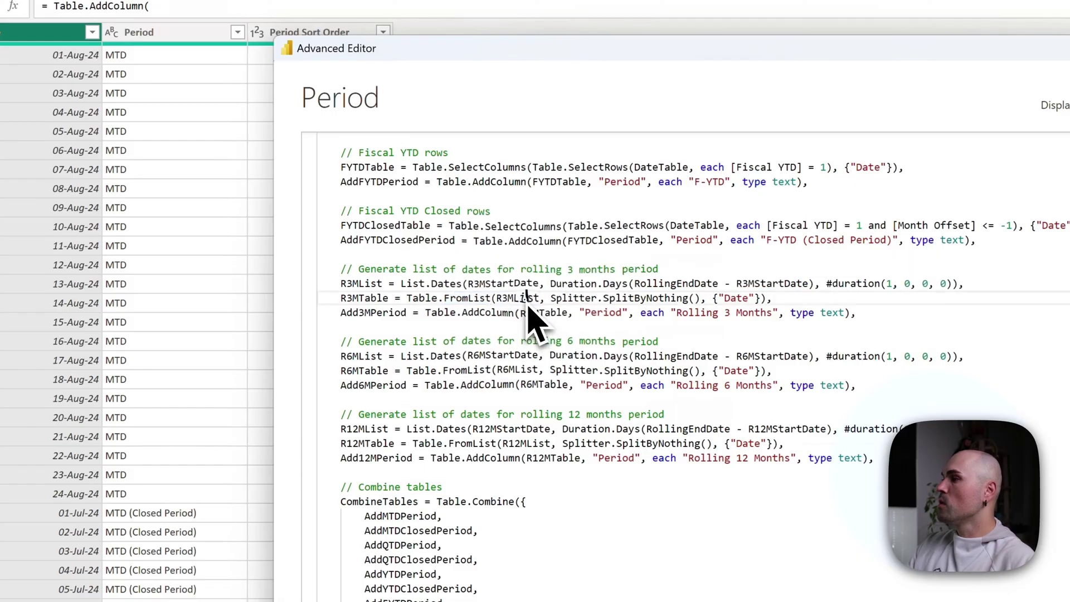
mouse_move(538, 322)
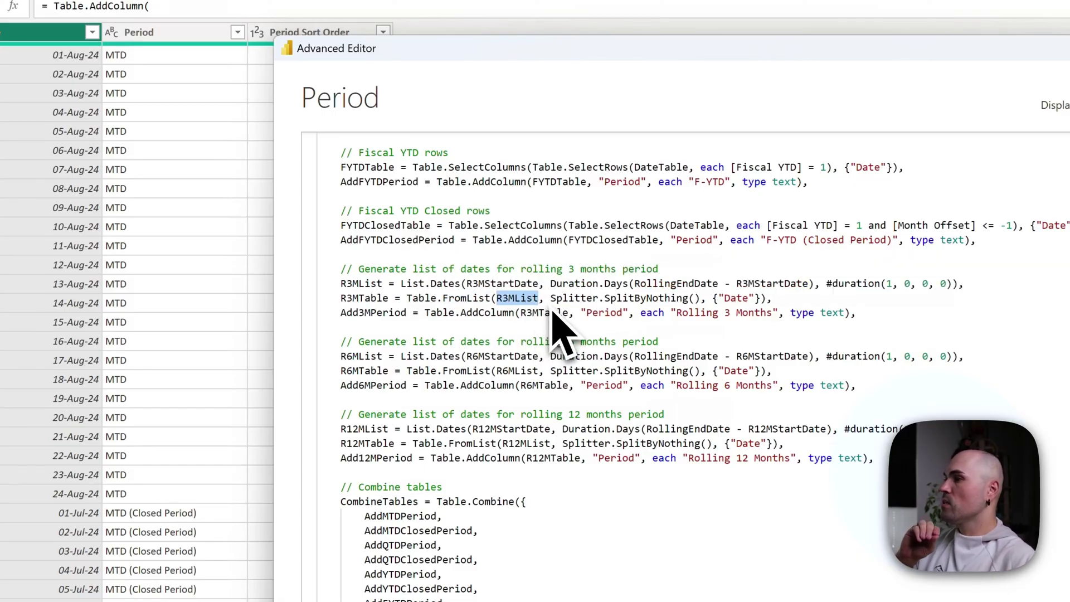
drag(550, 299, 701, 301)
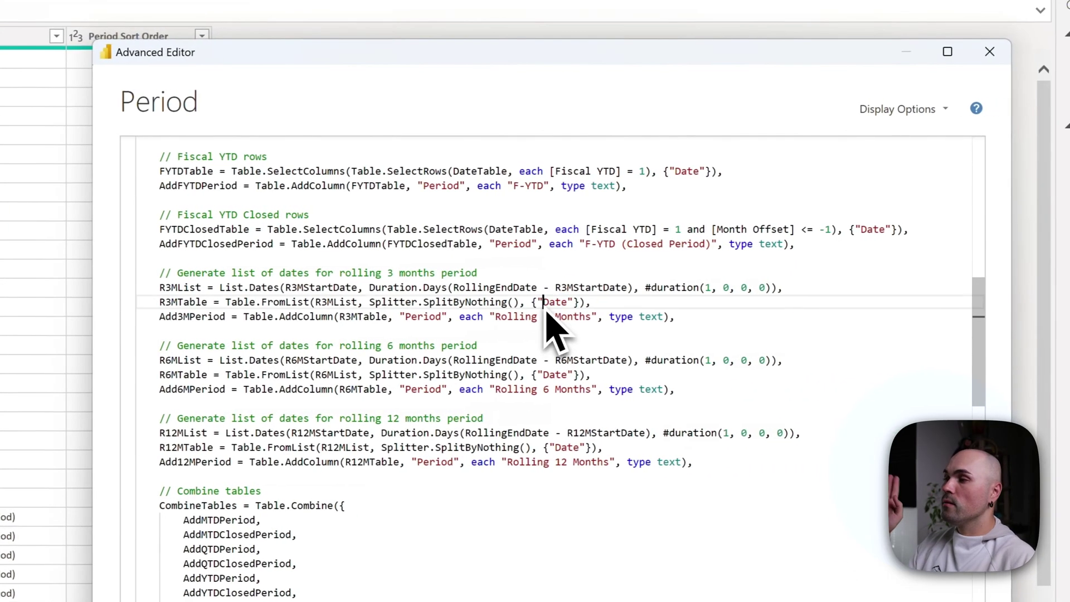
click(726, 301)
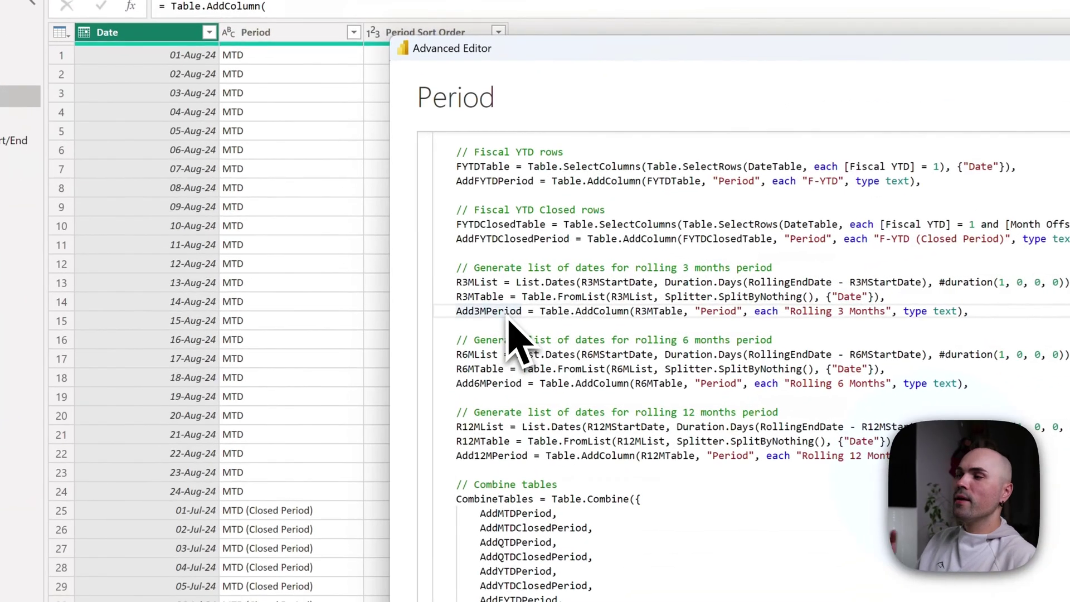
click(428, 298)
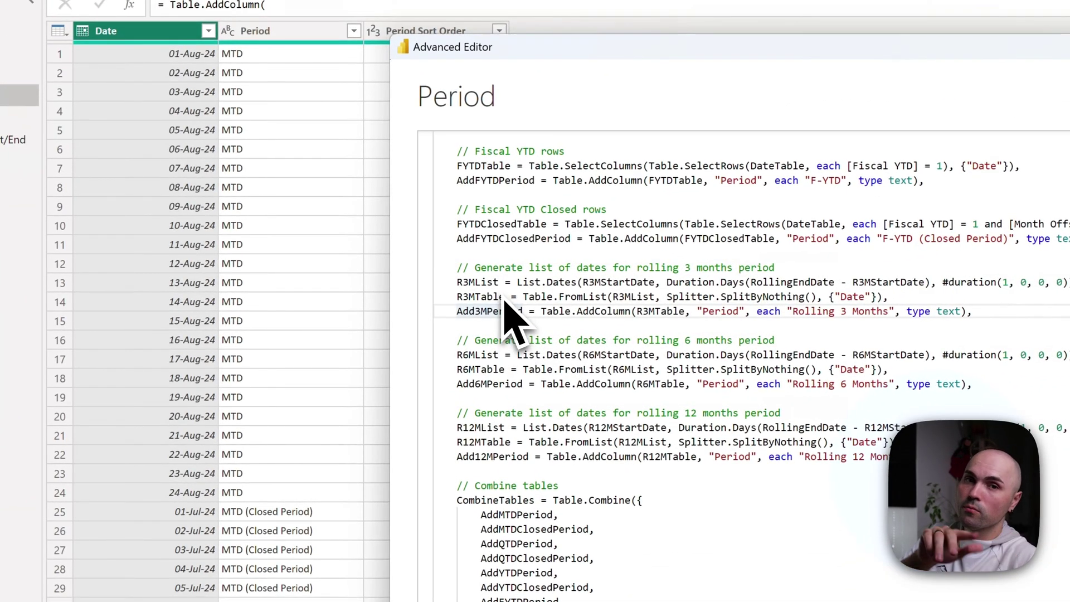
mouse_move(541, 299)
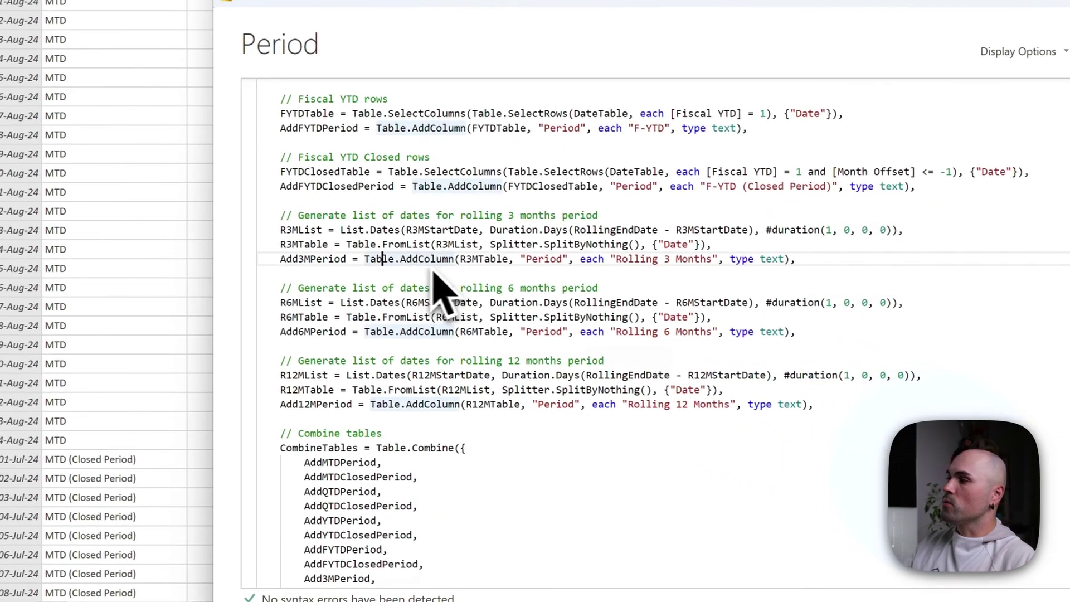
mouse_move(622, 321)
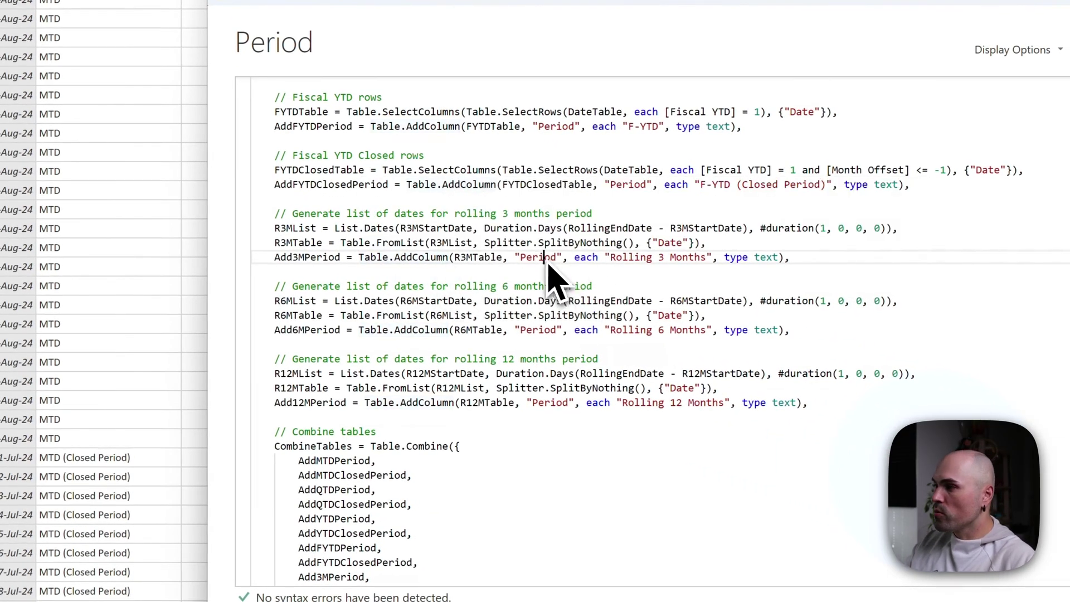
double_click(544, 259)
click(660, 257)
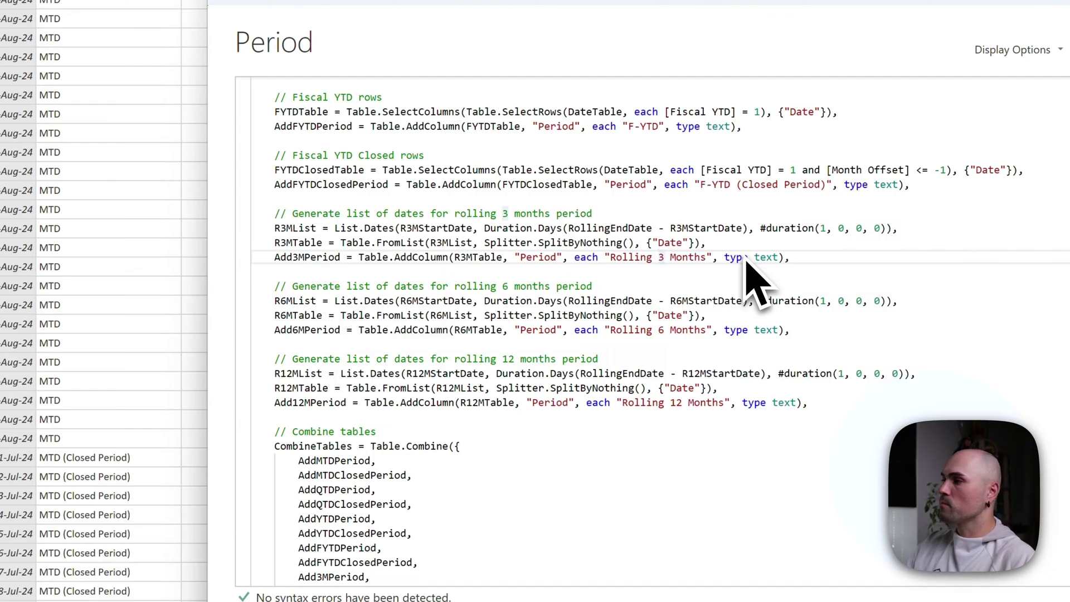
key(Down)
key(Down)
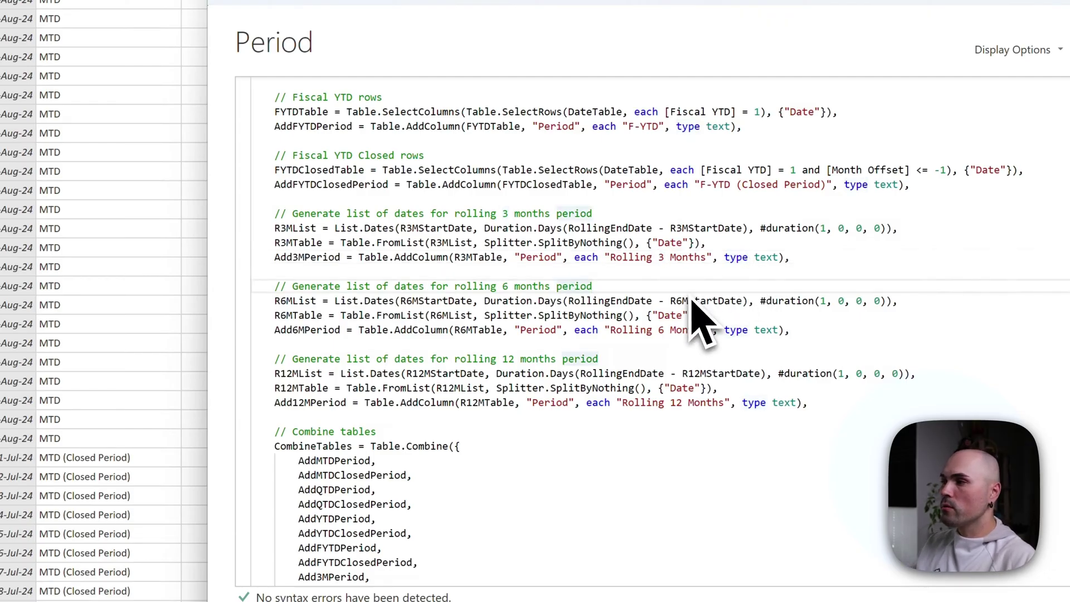
click(724, 359)
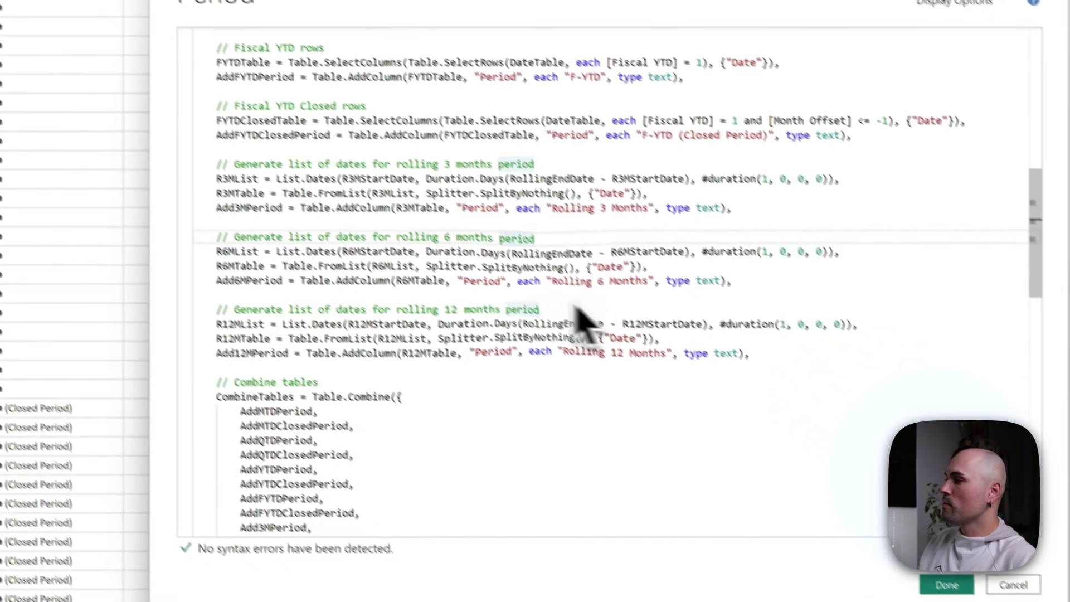
scroll(577, 440, down, 5)
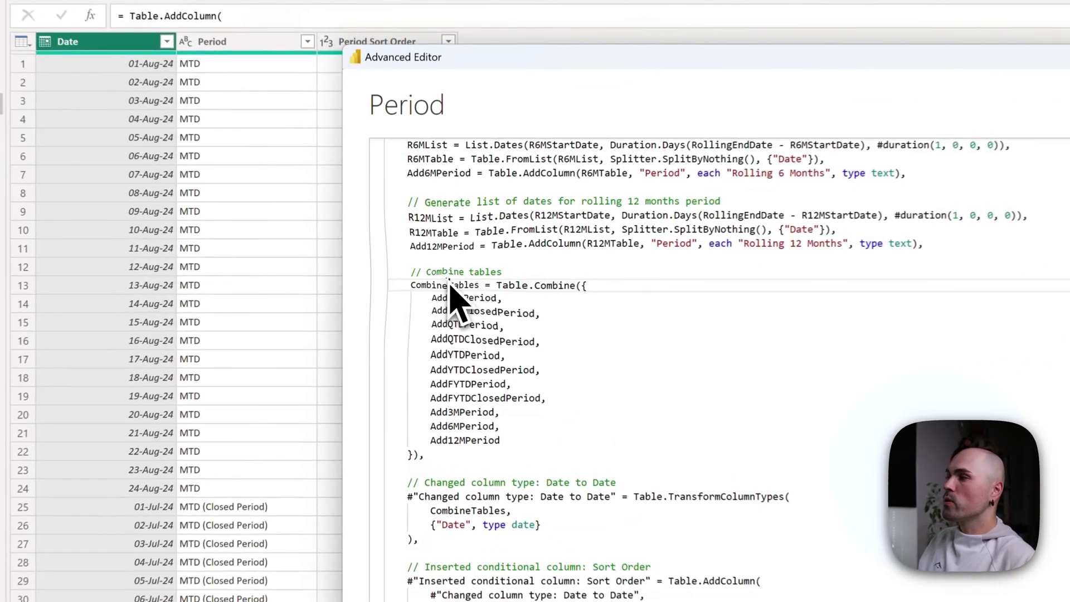
double_click(413, 283)
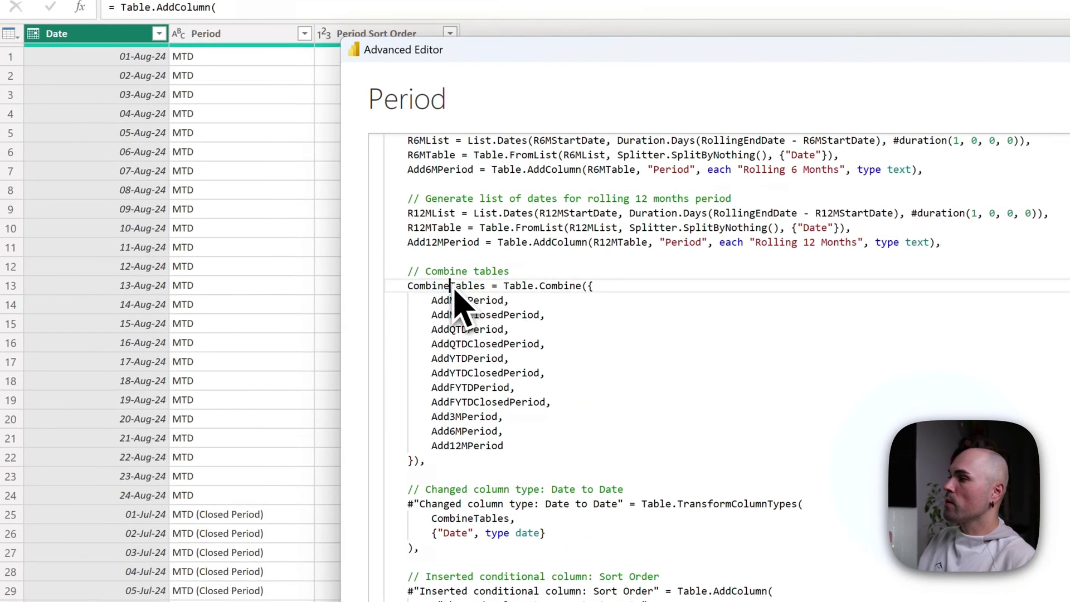
double_click(533, 288)
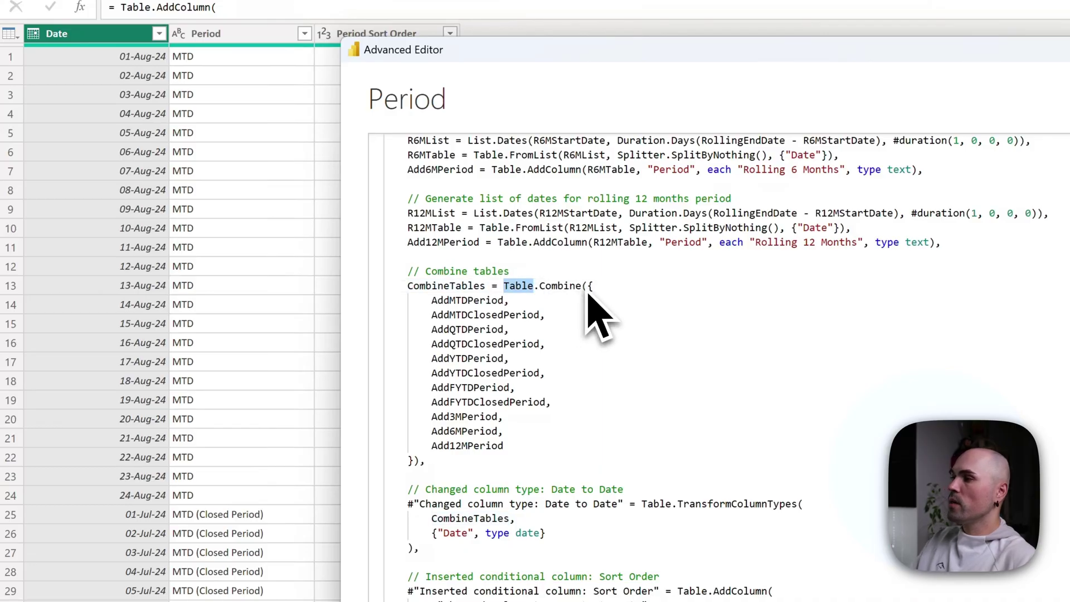
double_click(563, 286)
click(486, 301)
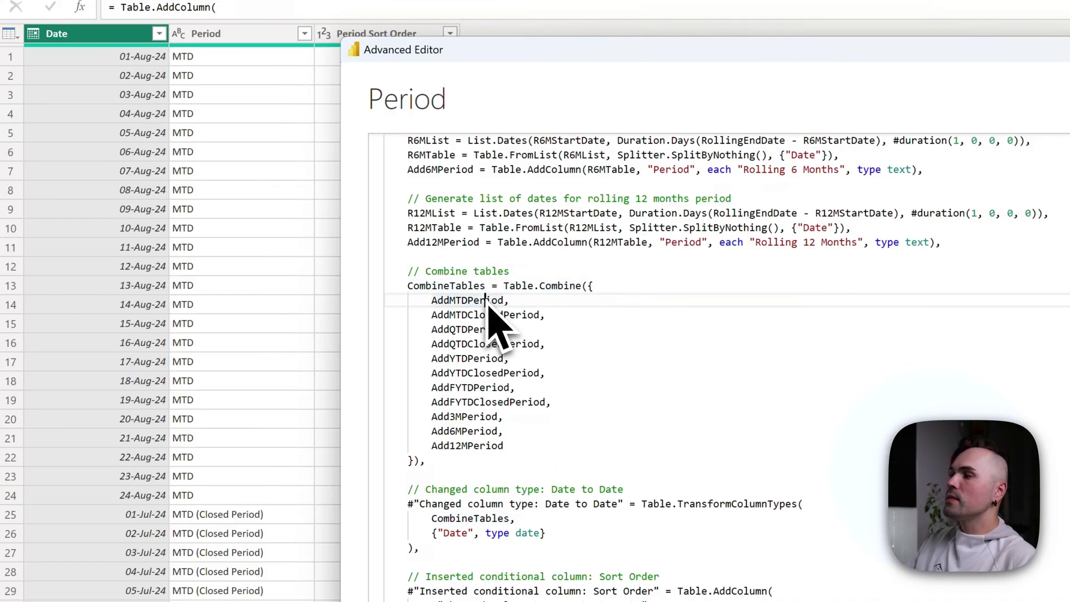
mouse_move(496, 324)
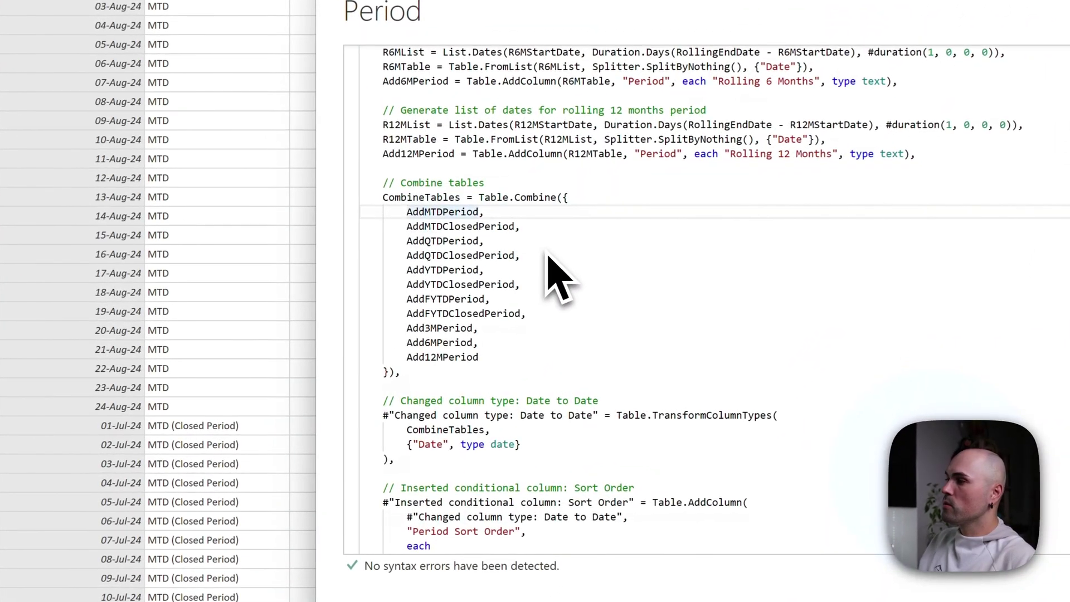
click(462, 359)
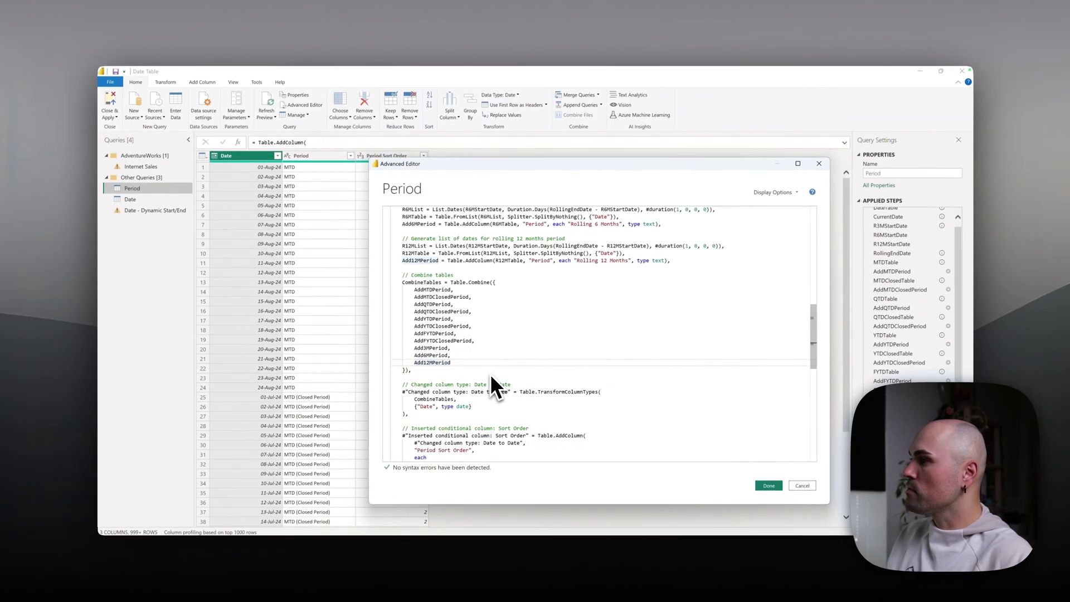
scroll(535, 328, down, 4)
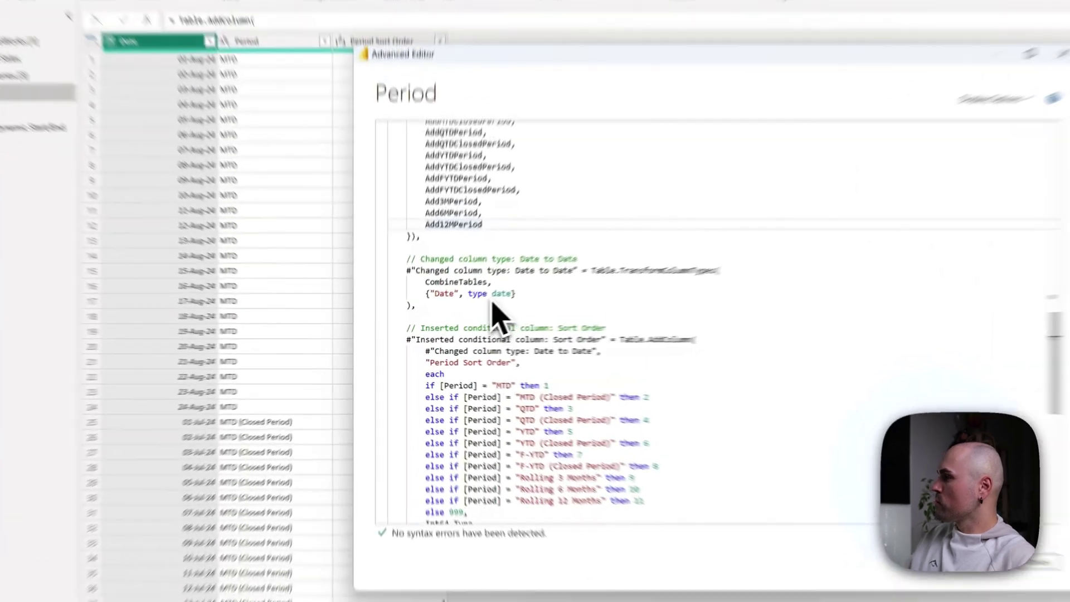
click(453, 315)
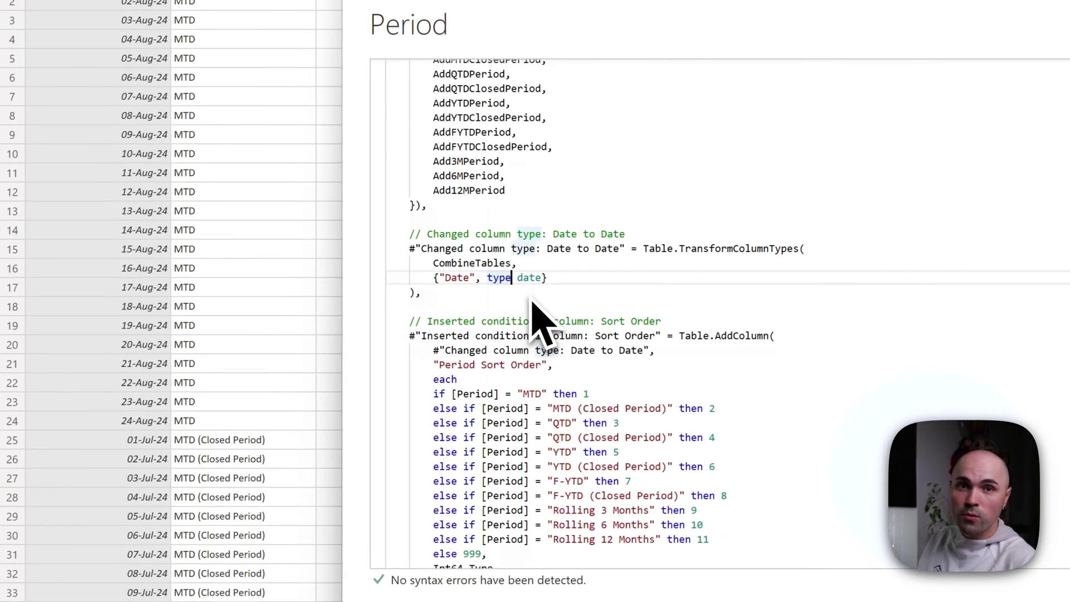
click(512, 304)
scroll(511, 303, down, 1)
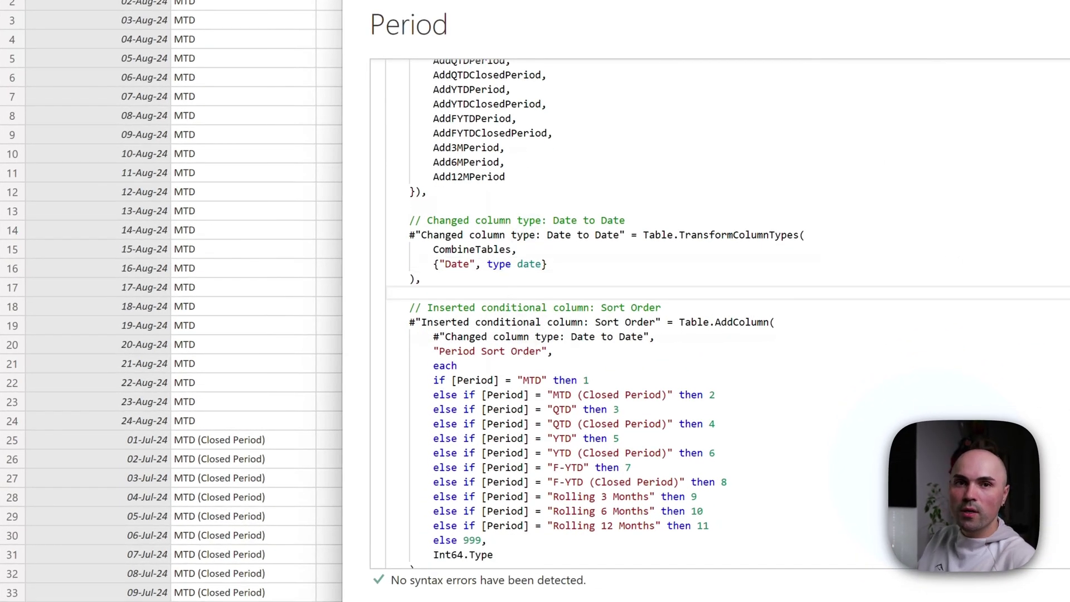
scroll(724, 312, down, 4)
click(523, 282)
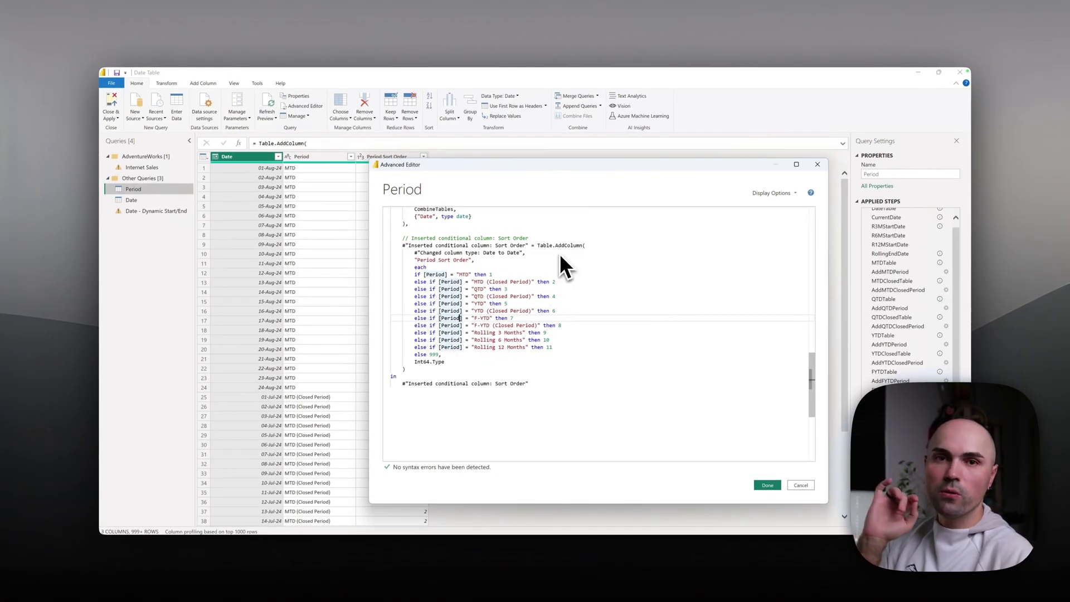
click(441, 274)
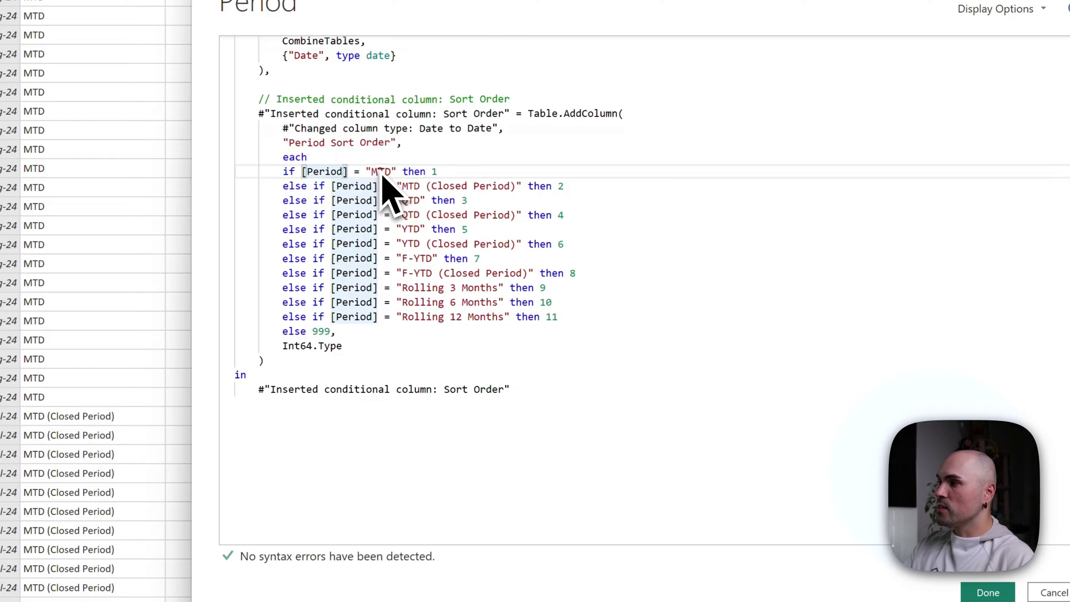
click(413, 171)
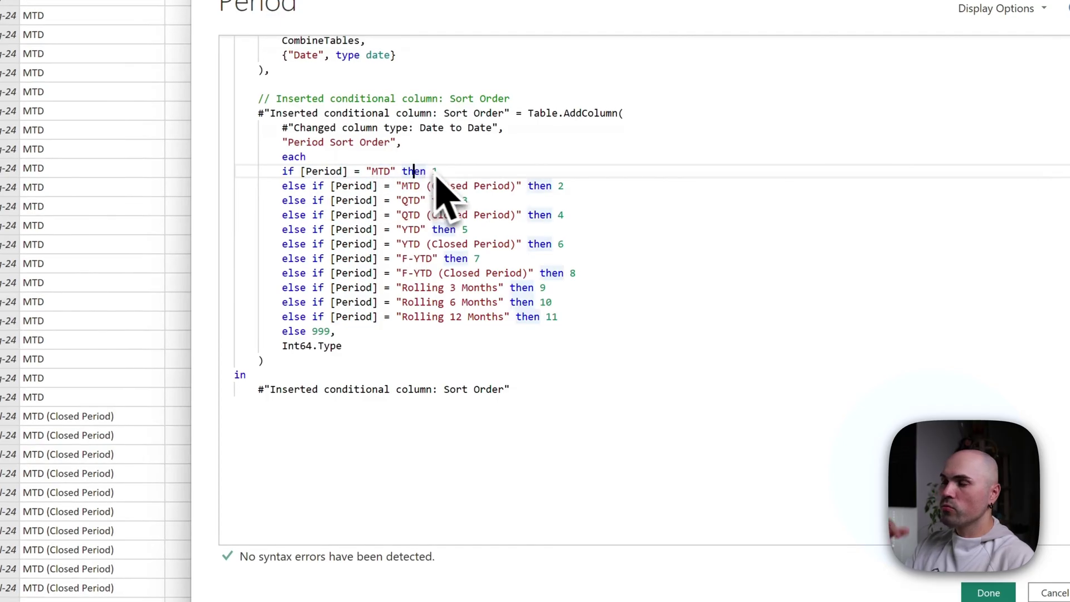
click(553, 188)
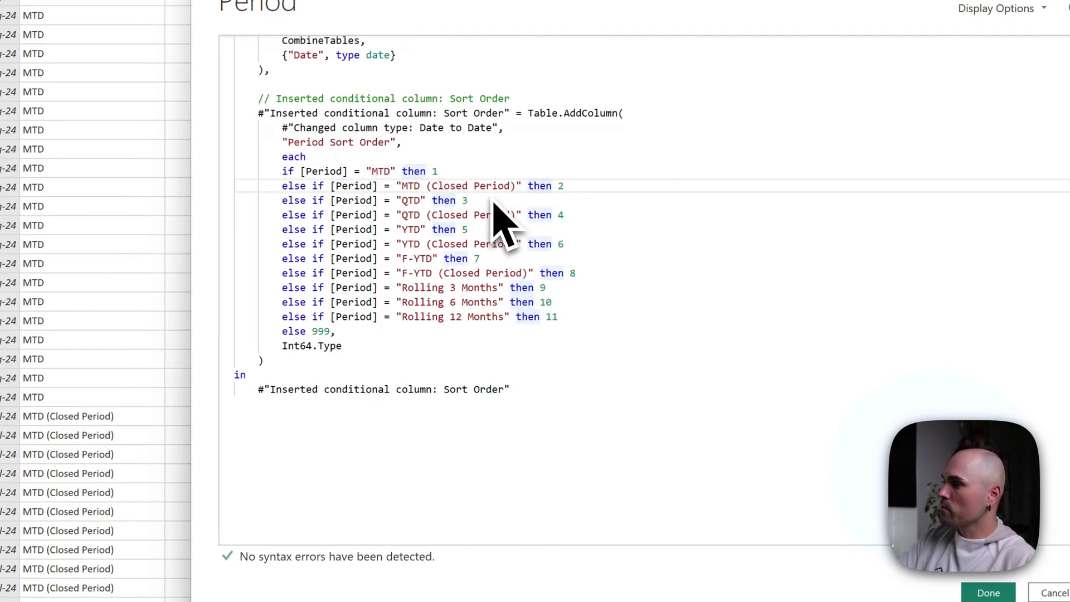
click(473, 317)
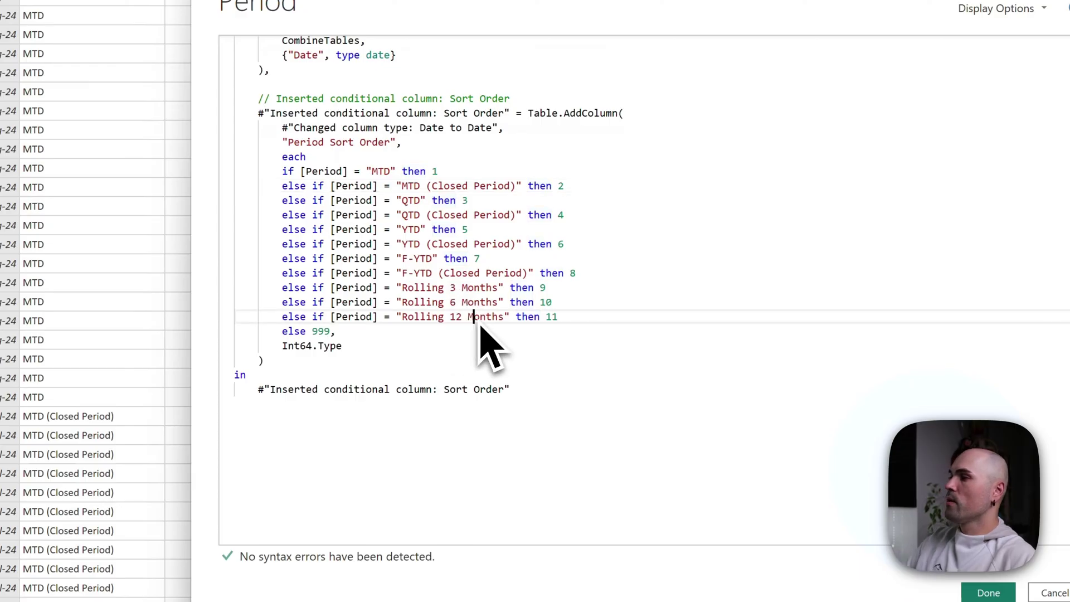
click(334, 332)
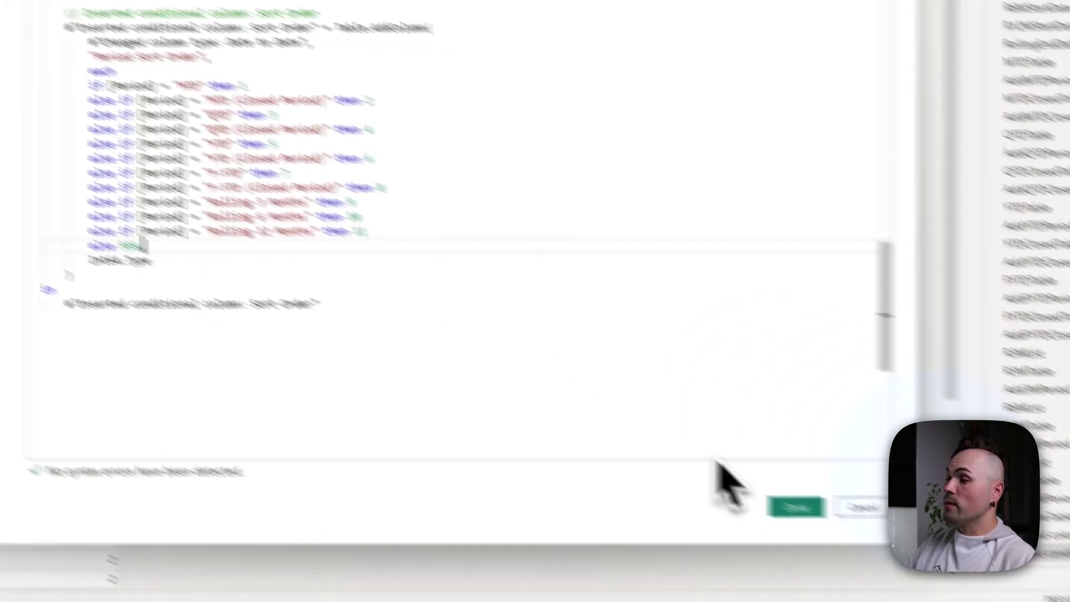
click(862, 507)
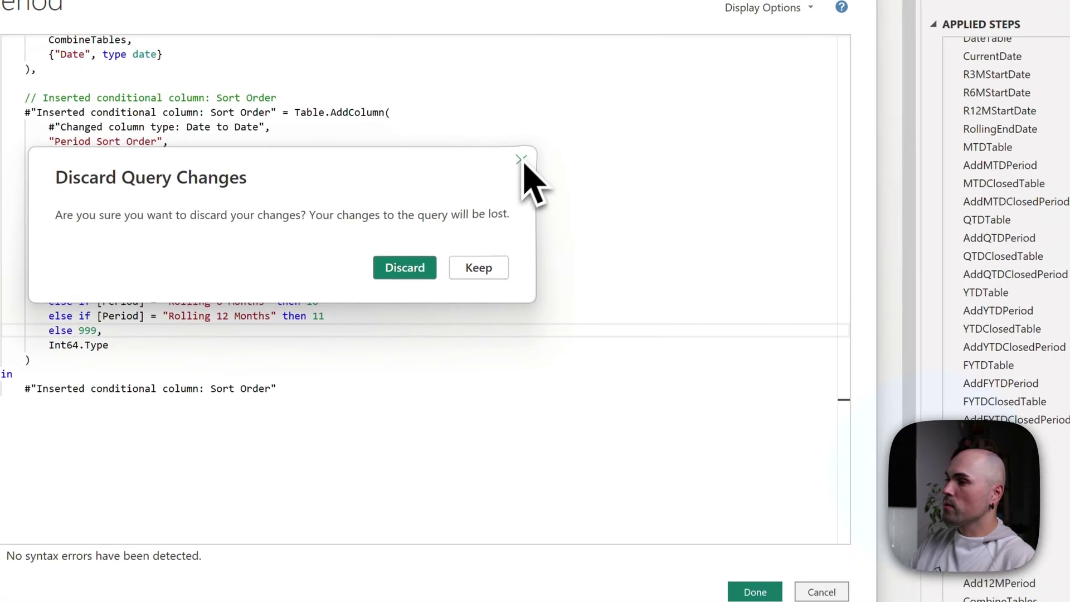
click(474, 77)
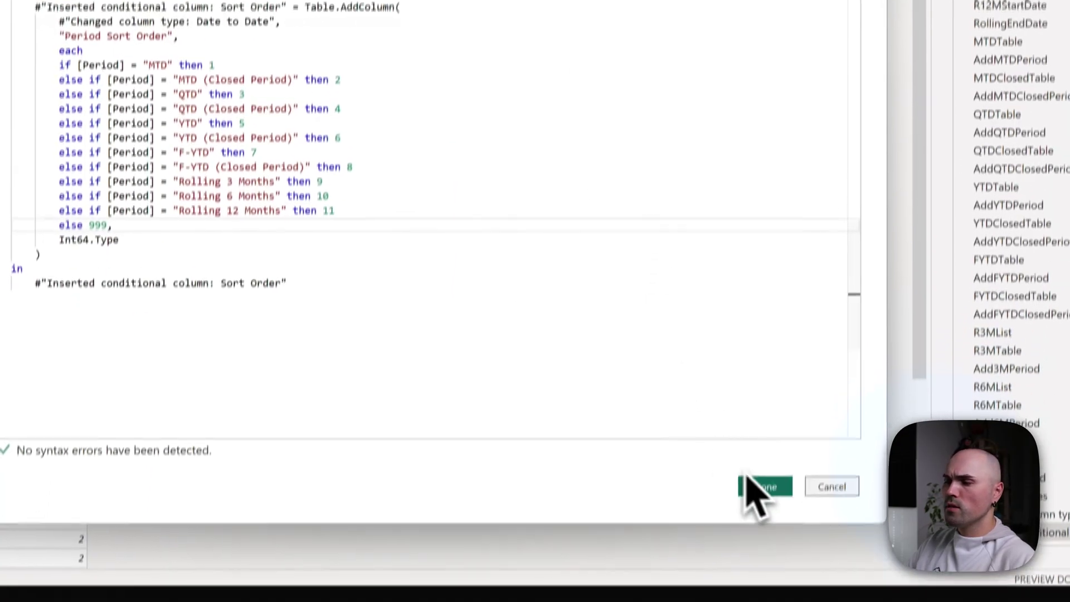
Close Advanced Editor and verify Period Sort Order values 1, 2 and 3 for MTD, MTD (Closed Period) and QTD.
click(750, 483)
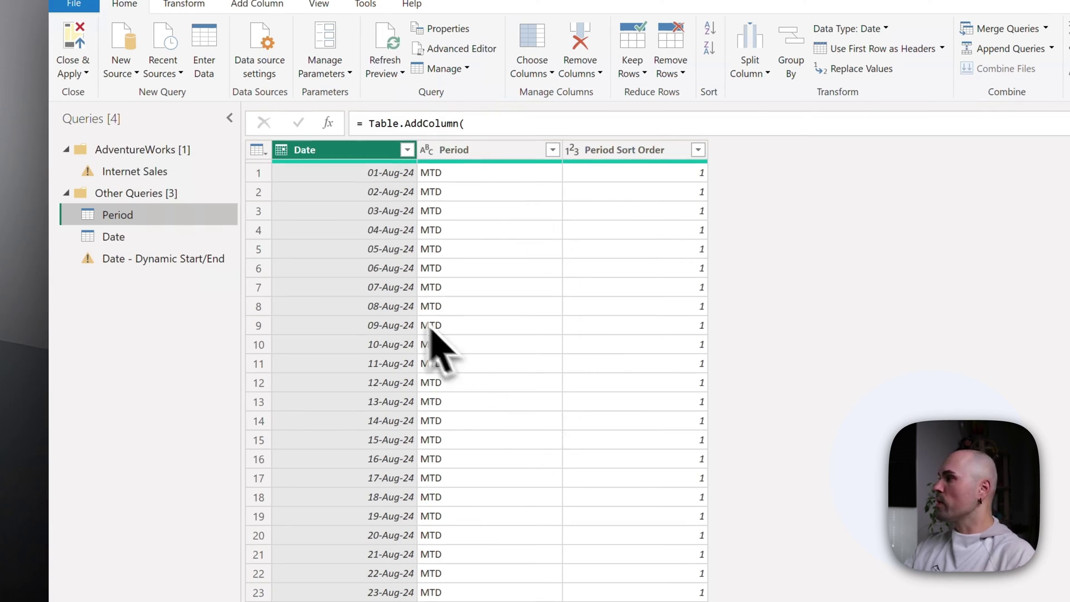
click(368, 288)
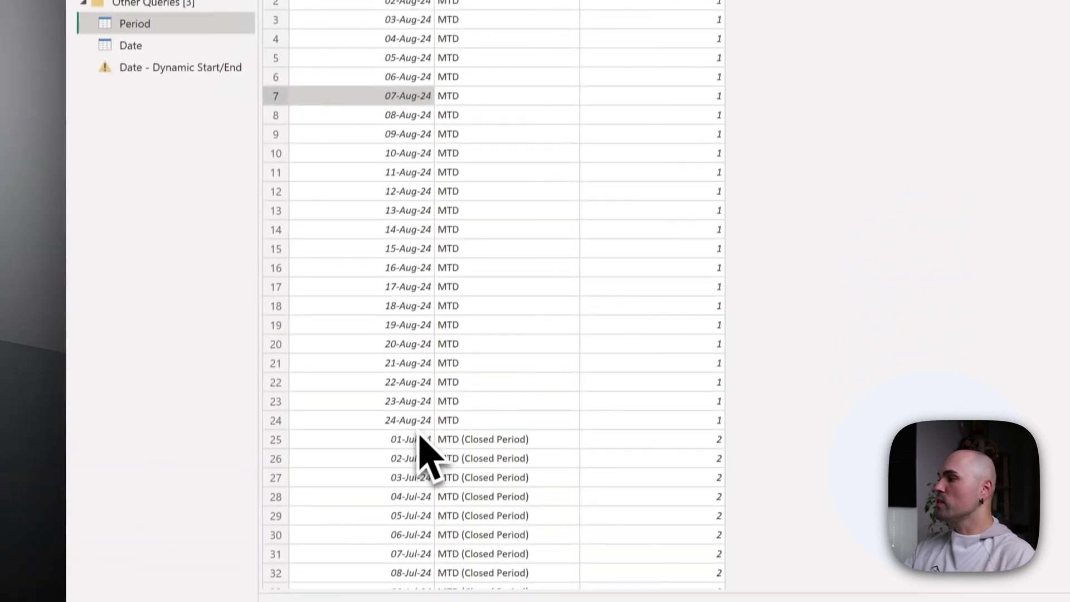
click(490, 421)
scroll(412, 463, down, 7)
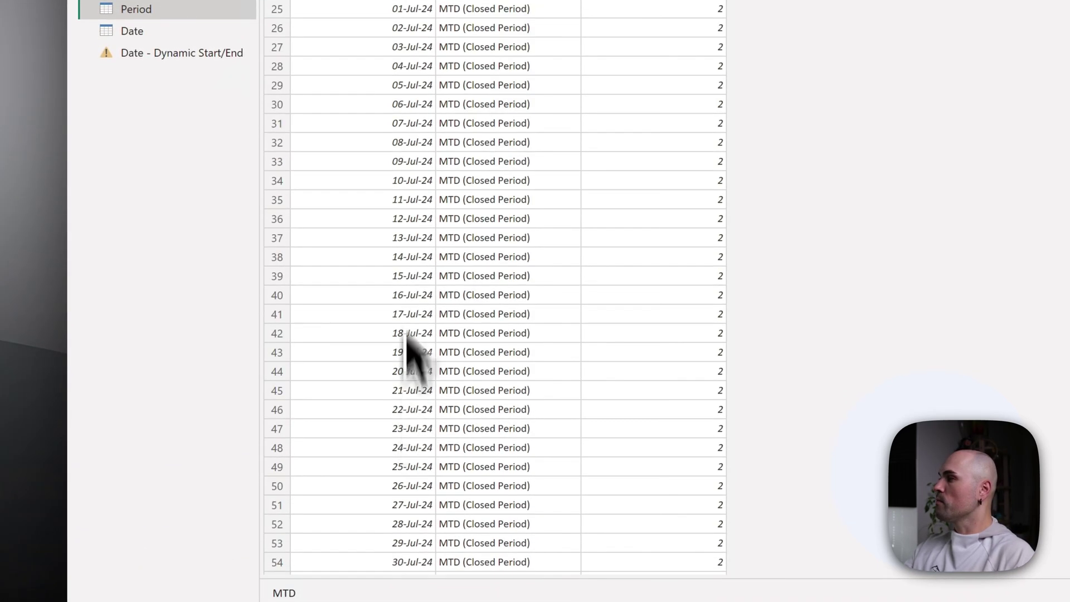
scroll(406, 333, up, 2)
click(404, 112)
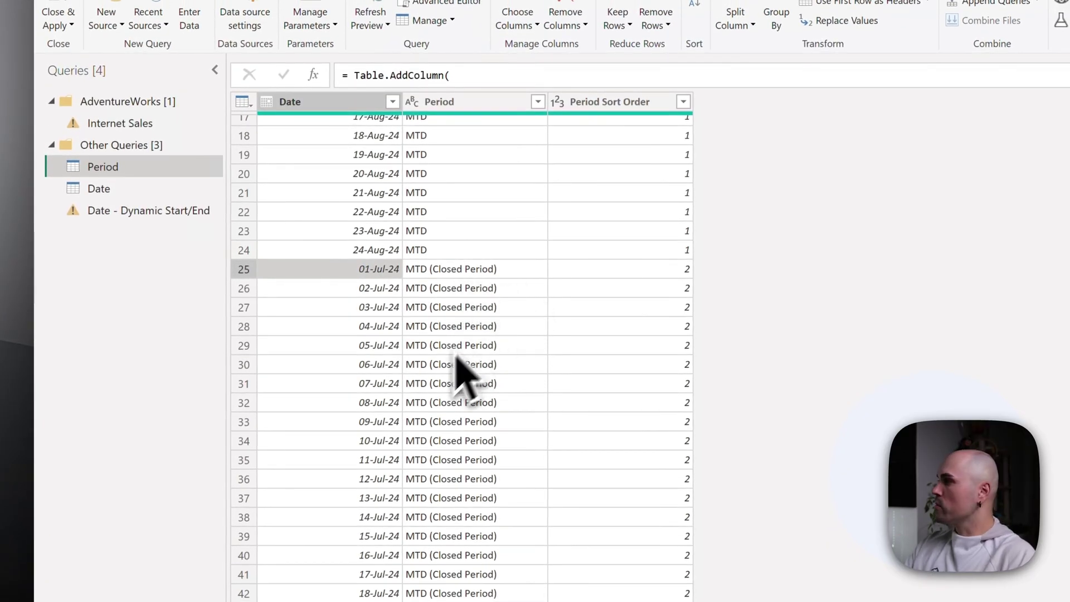
scroll(423, 395, down, 15)
click(360, 219)
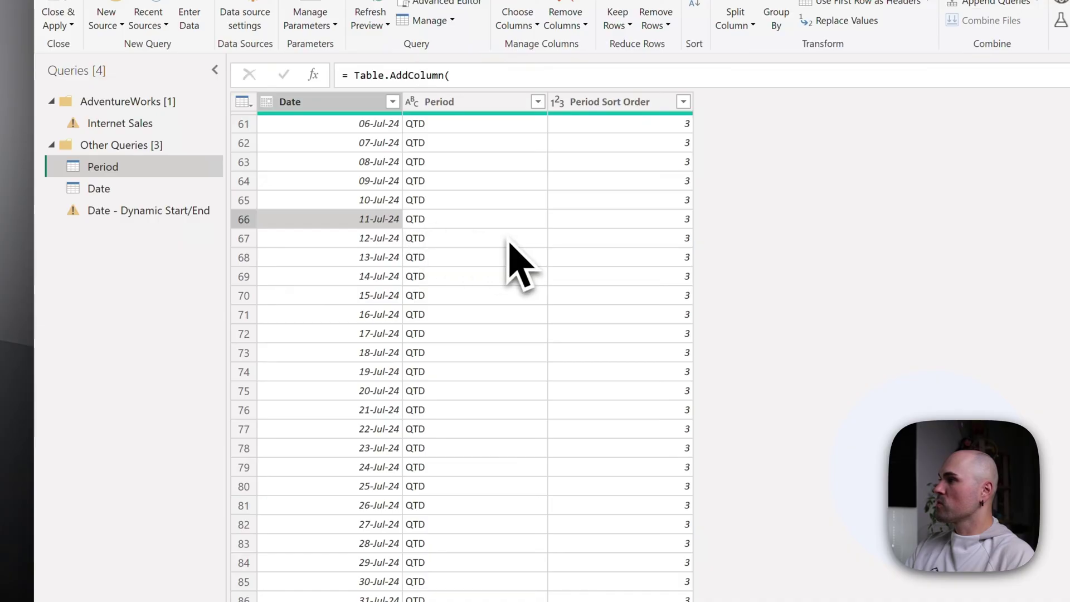
scroll(630, 251, up, 15)
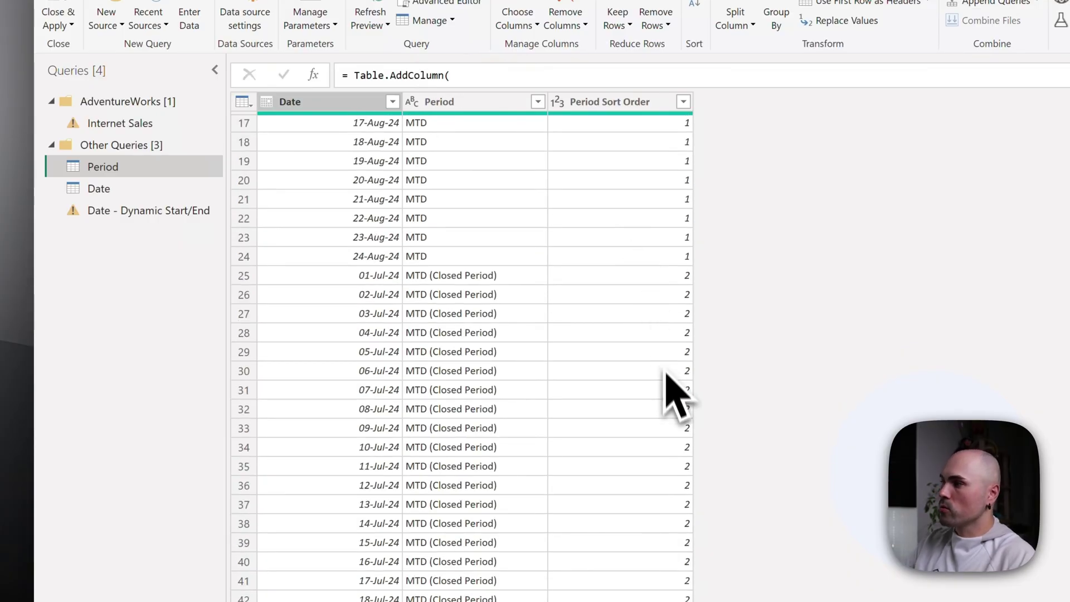
scroll(664, 396, down, 15)
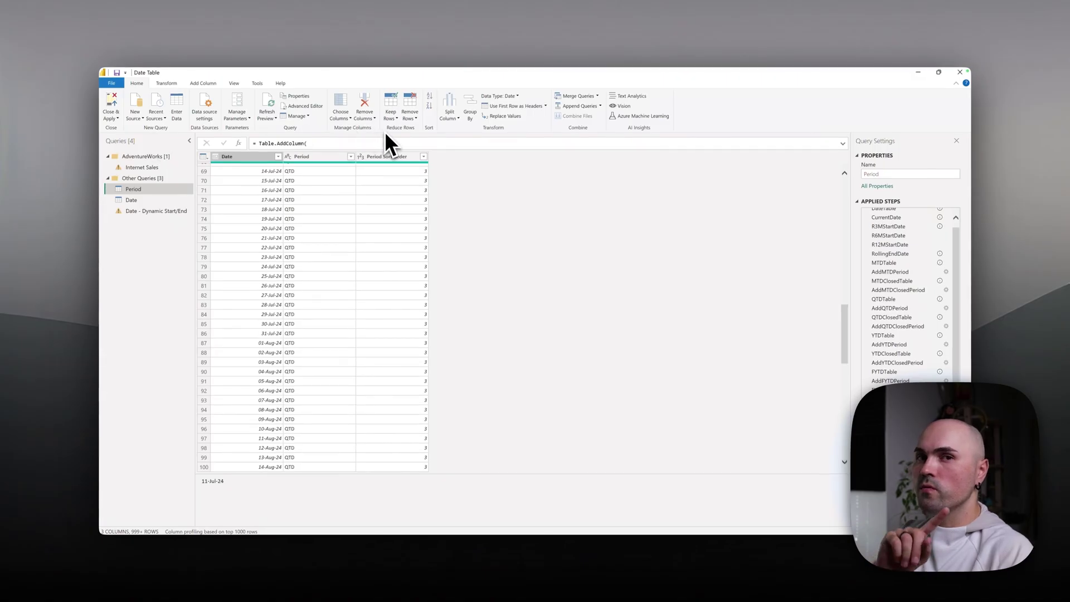
Apply the query changes and delete the existing Period–Date relationship in Model view.
click(117, 100)
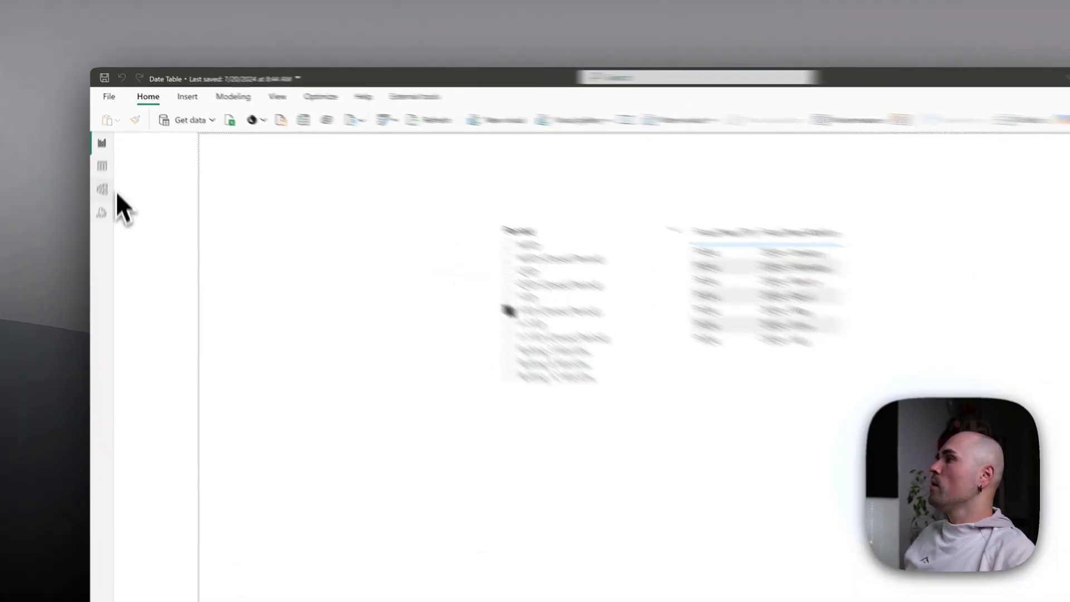
click(108, 162)
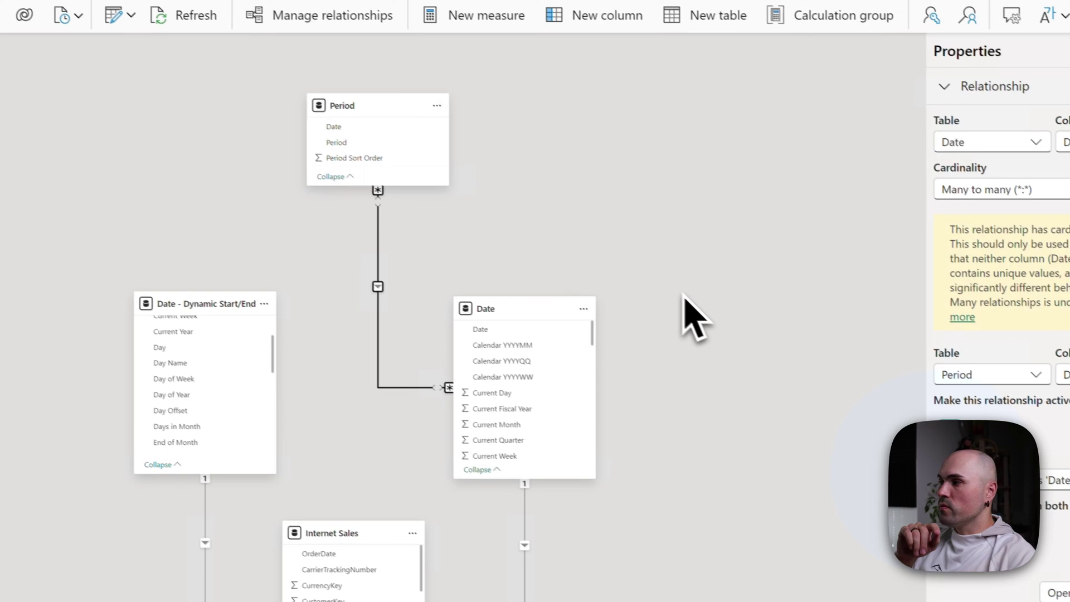
click(553, 377)
right_click(511, 354)
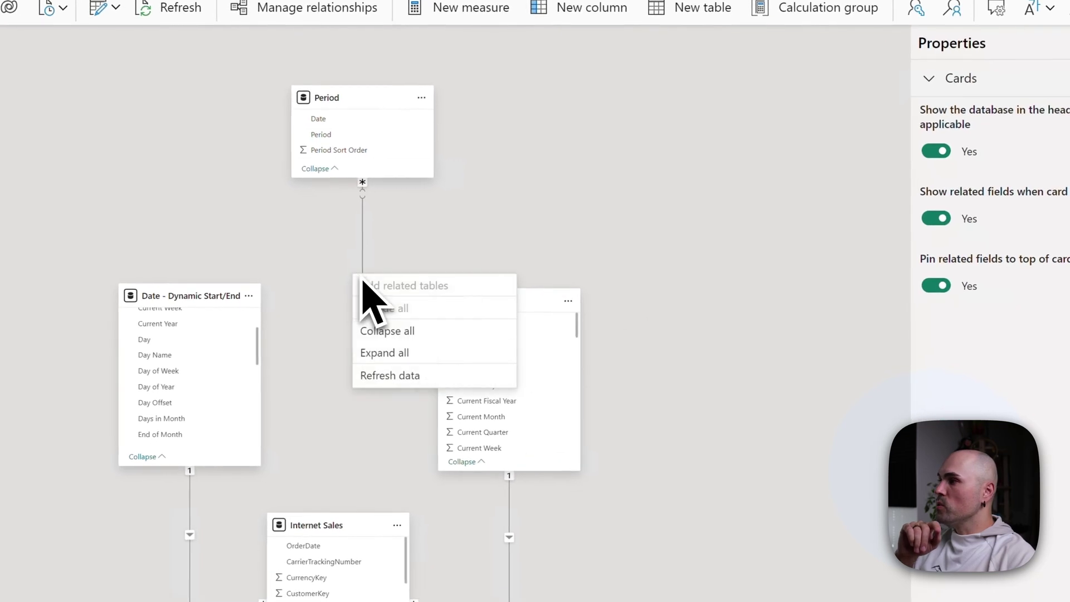
right_click(363, 266)
click(363, 282)
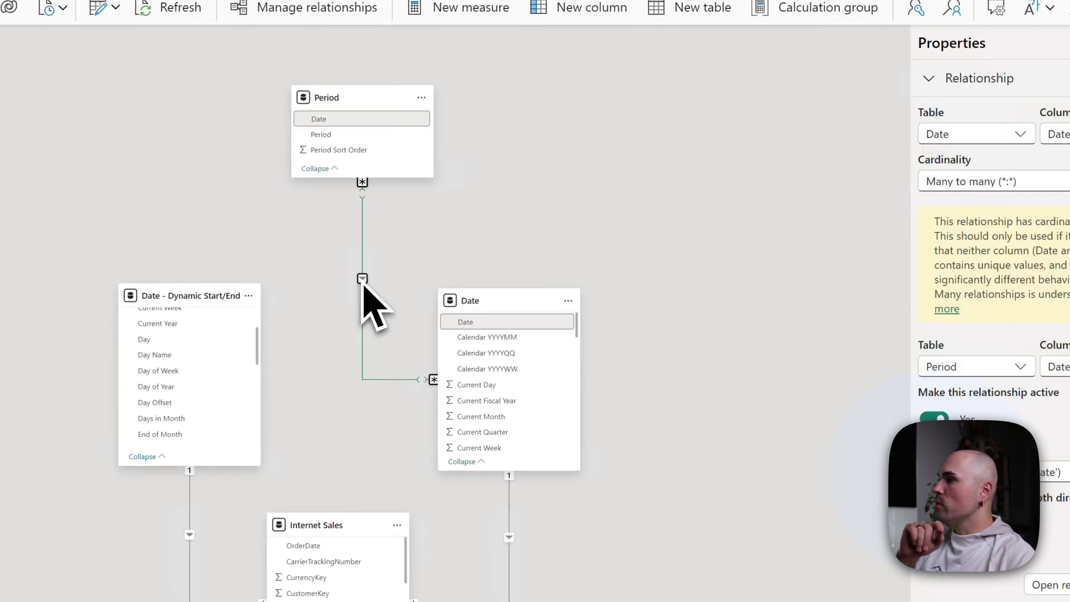
right_click(363, 280)
click(379, 291)
click(666, 443)
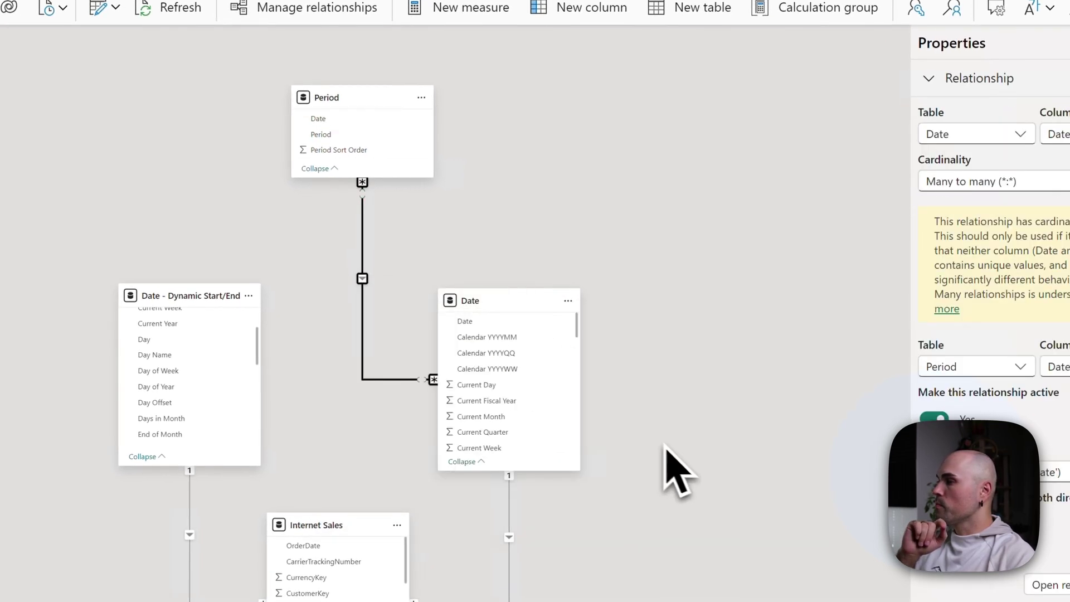
Create and save a relationship from Period[Date] to Date[Date].
drag(351, 118, 482, 337)
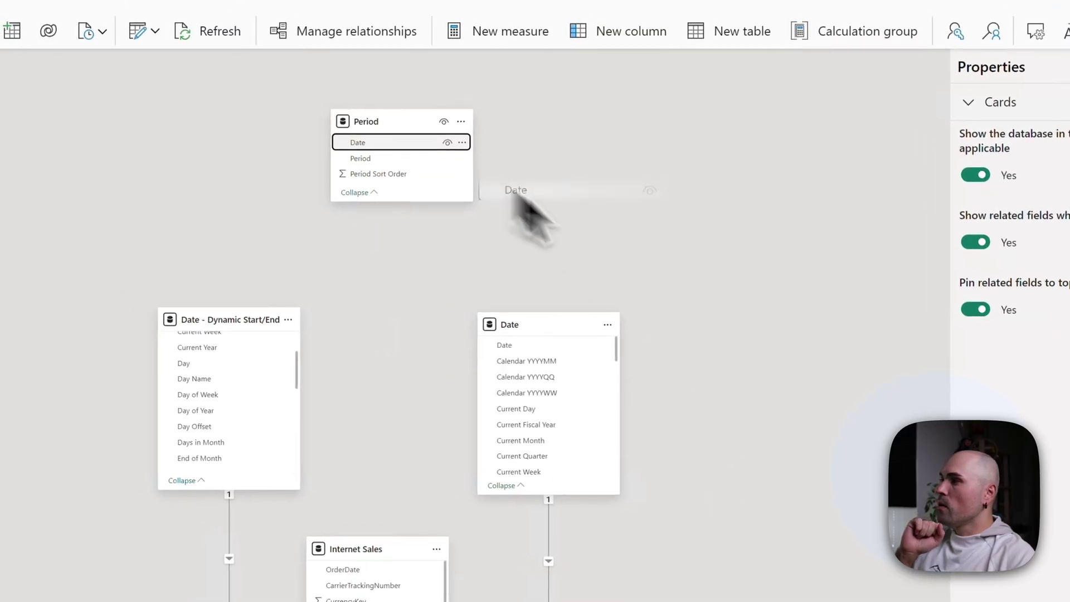
drag(527, 367, 530, 370)
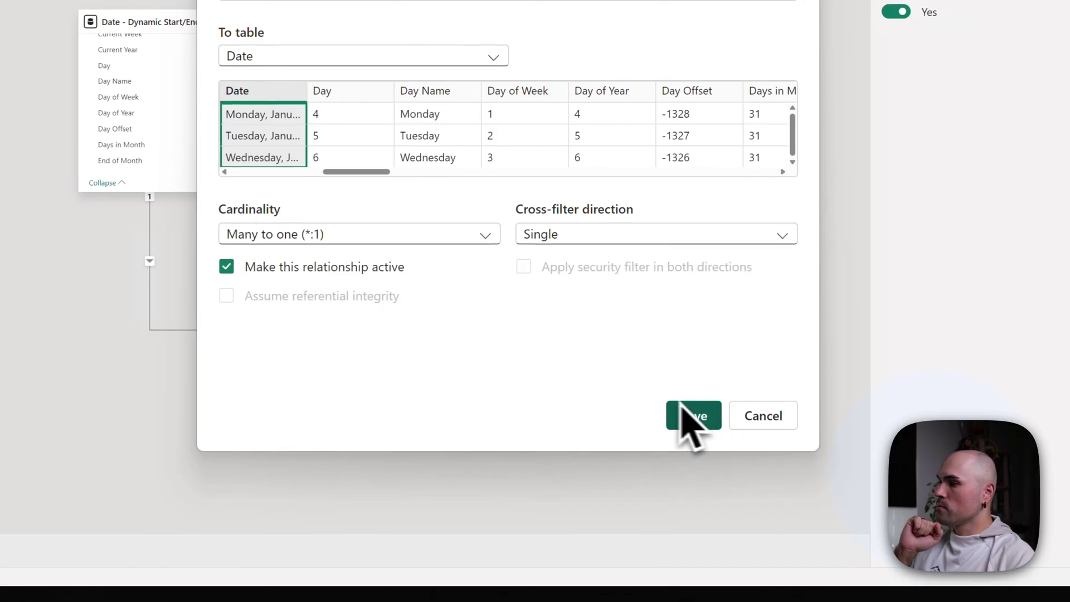
click(742, 589)
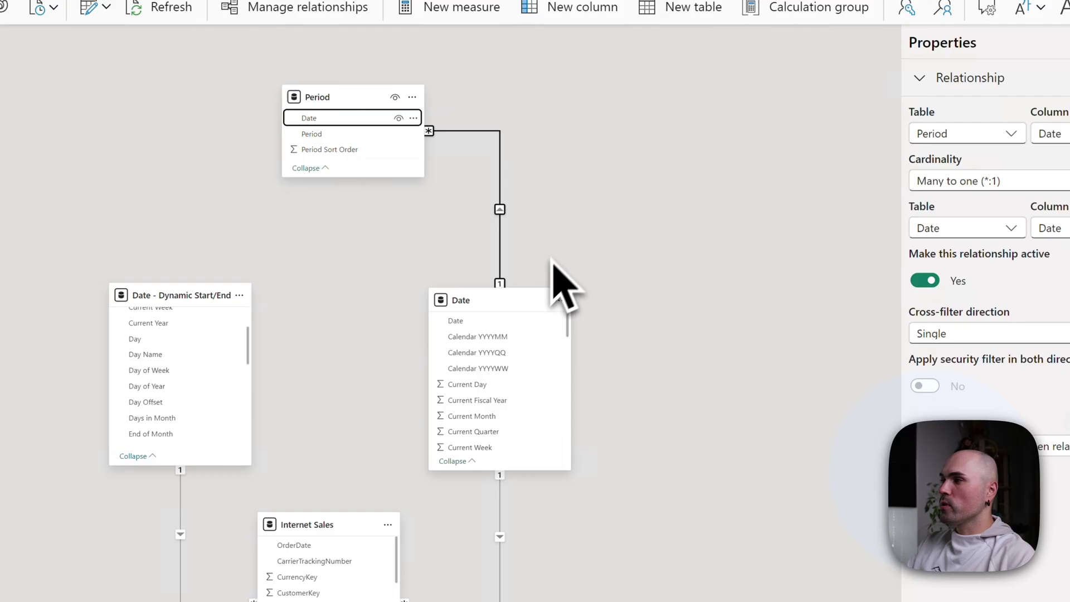
click(501, 306)
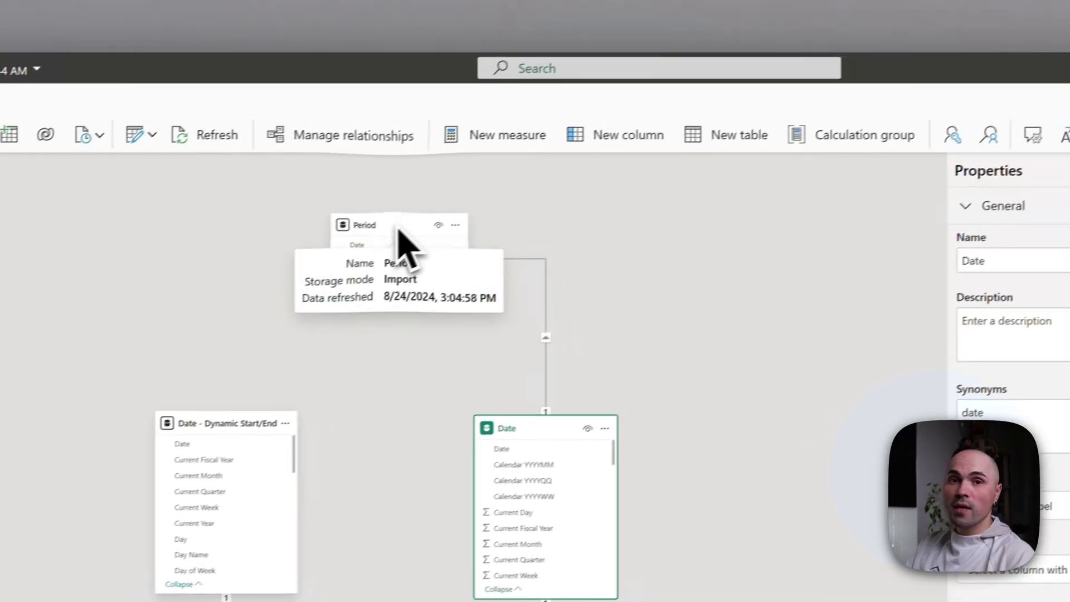
click(463, 216)
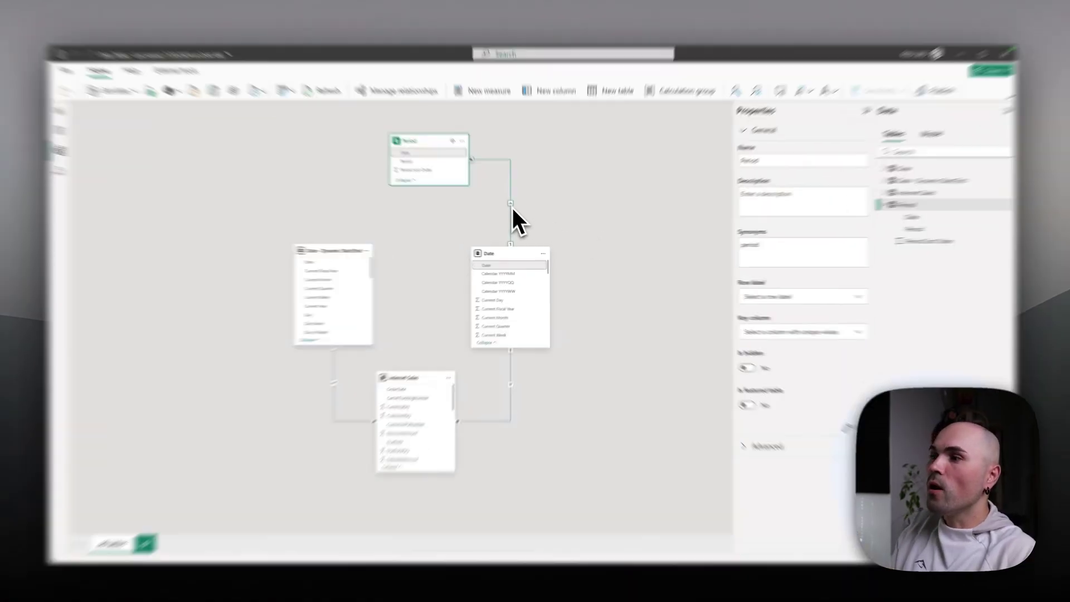
Set the Period–Date relationship to Many to many with Single direction, 'Period' filters 'Date'.
double_click(515, 210)
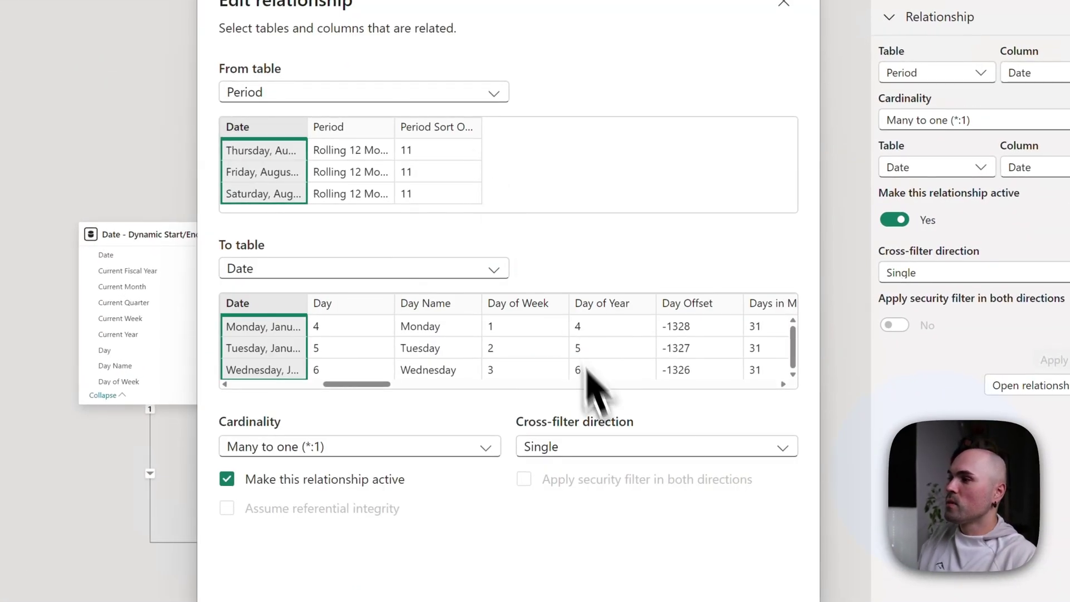
click(485, 449)
click(617, 459)
click(590, 305)
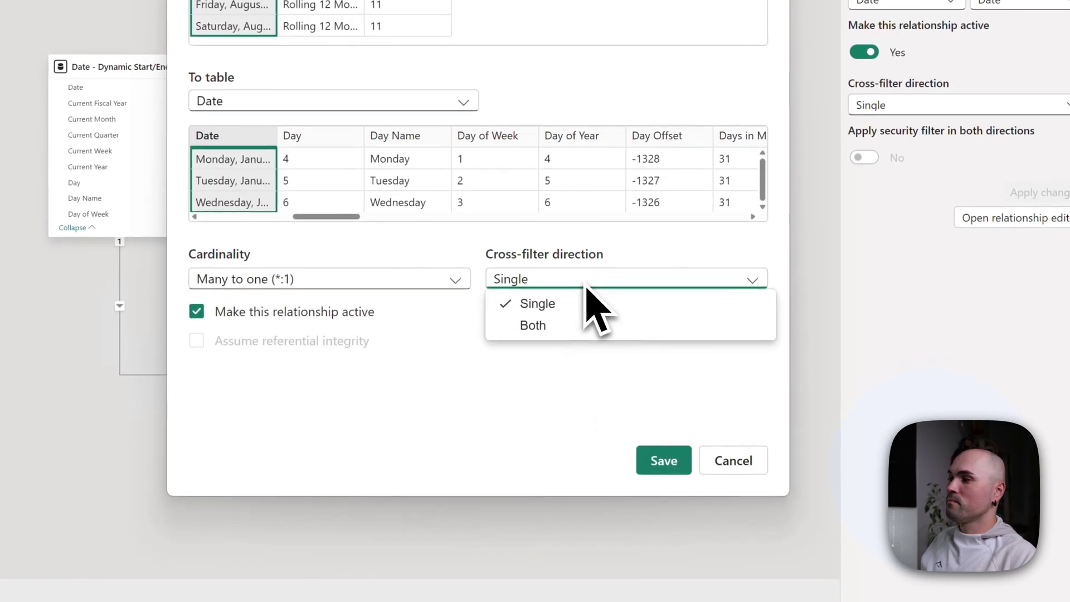
click(575, 322)
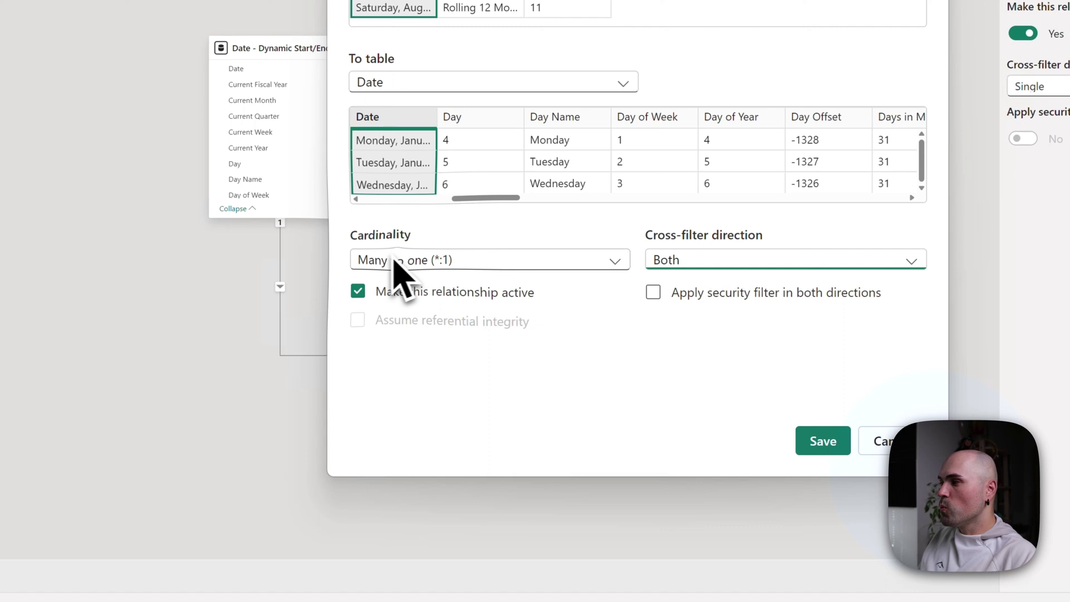
click(417, 359)
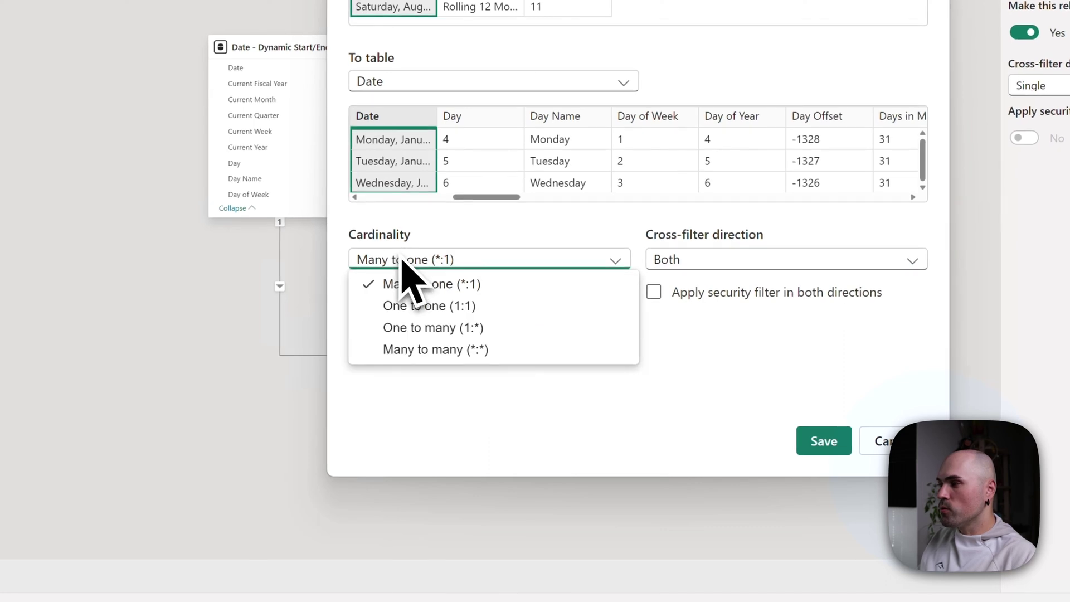
click(449, 356)
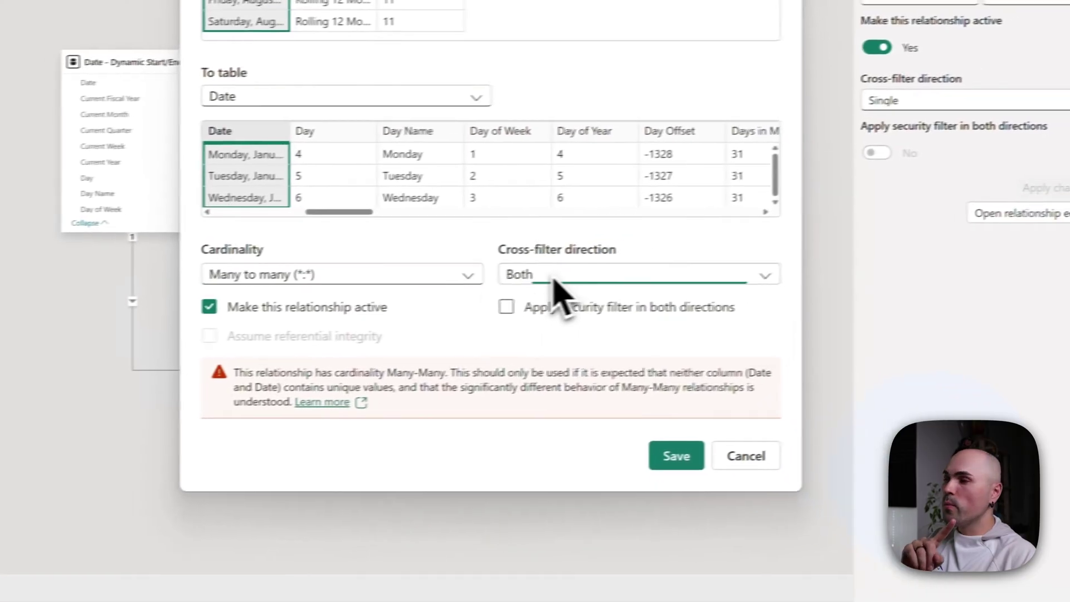
click(701, 265)
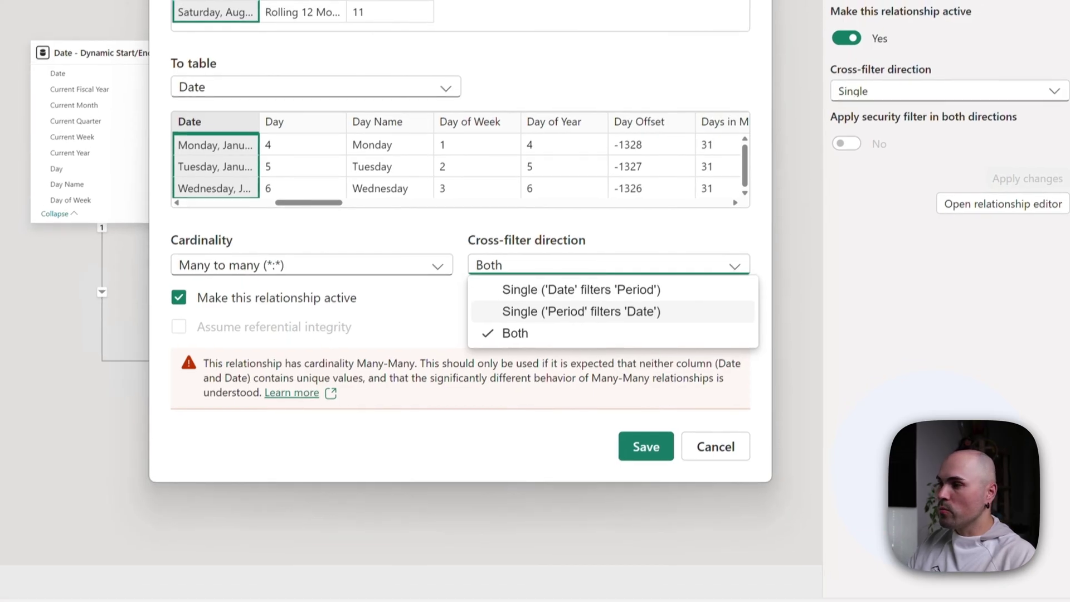
click(574, 324)
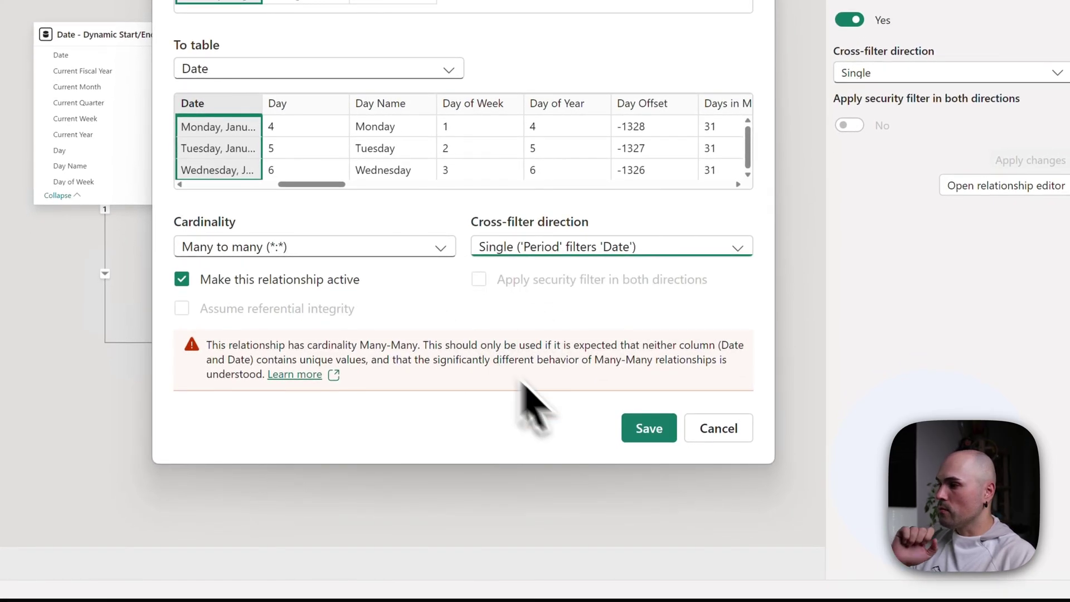
click(647, 432)
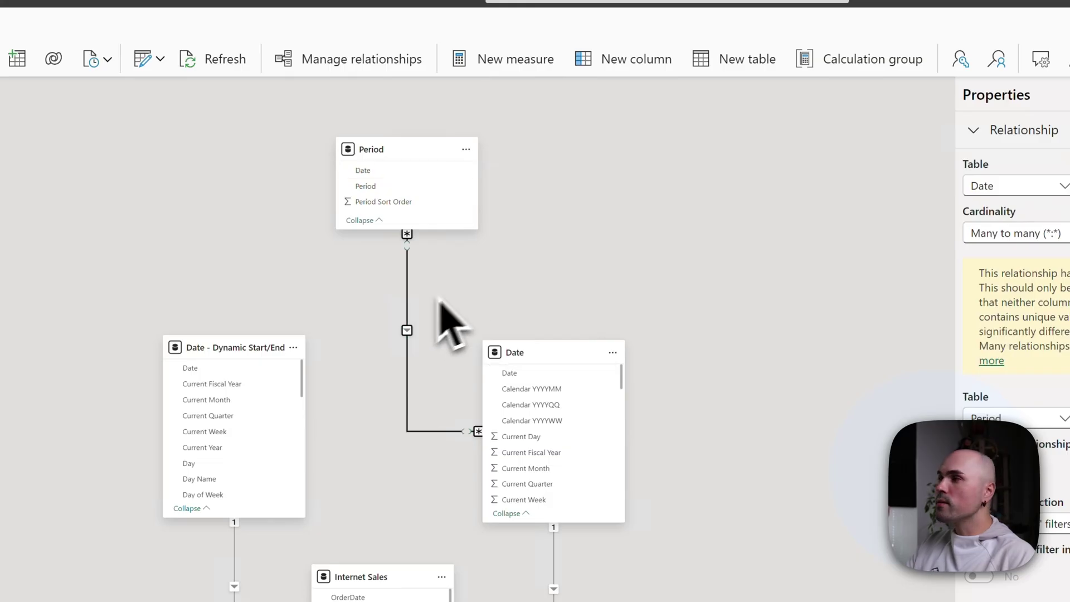
click(480, 301)
click(412, 156)
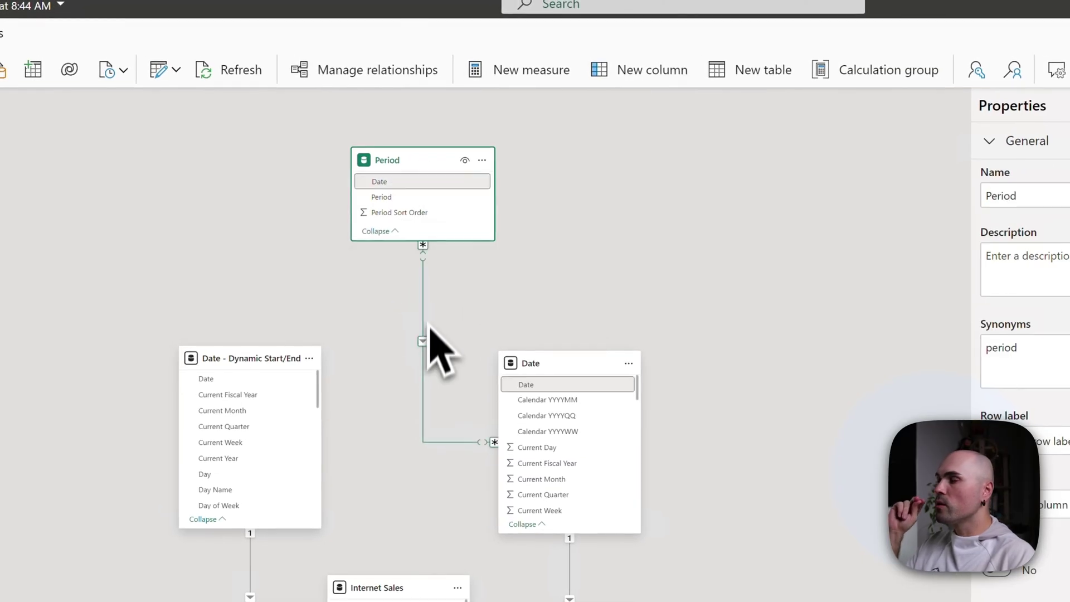
click(423, 362)
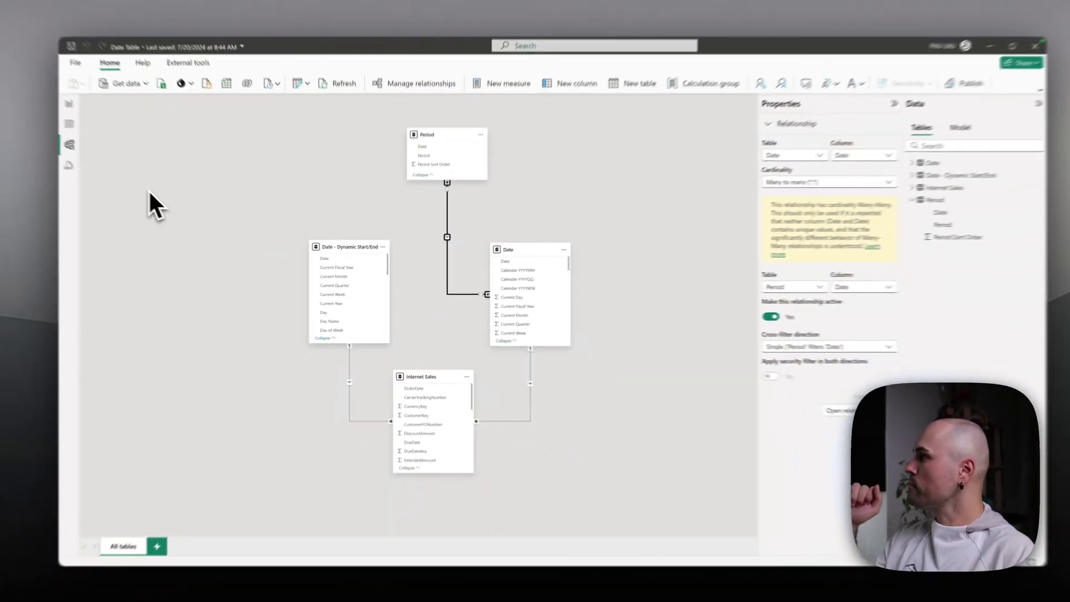
In Report view, try each Period slicer option, ending on F-YTD (Closed Period).
click(69, 103)
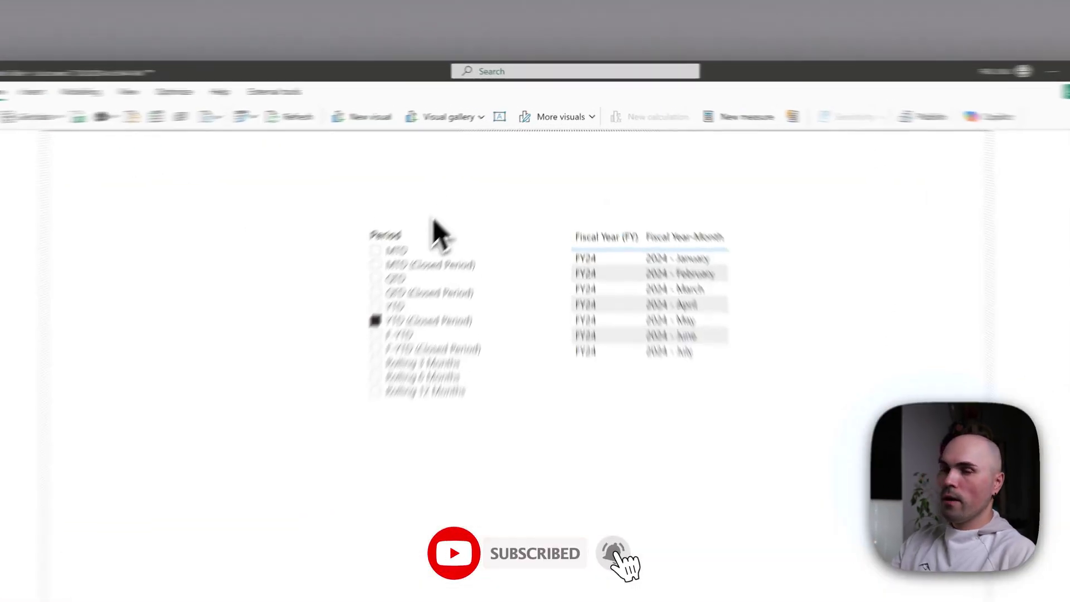
click(402, 252)
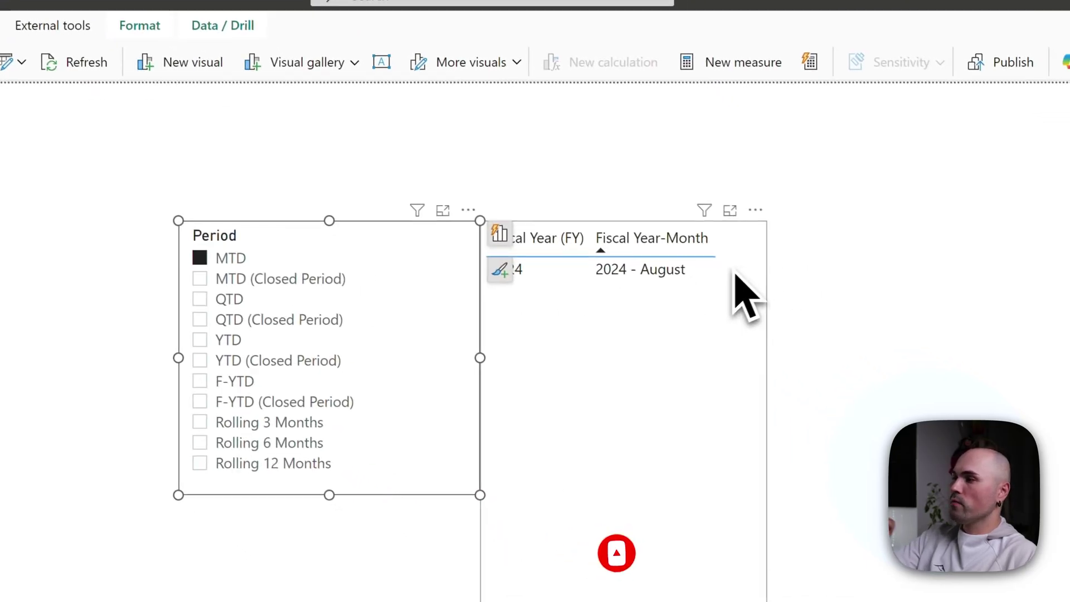
click(730, 279)
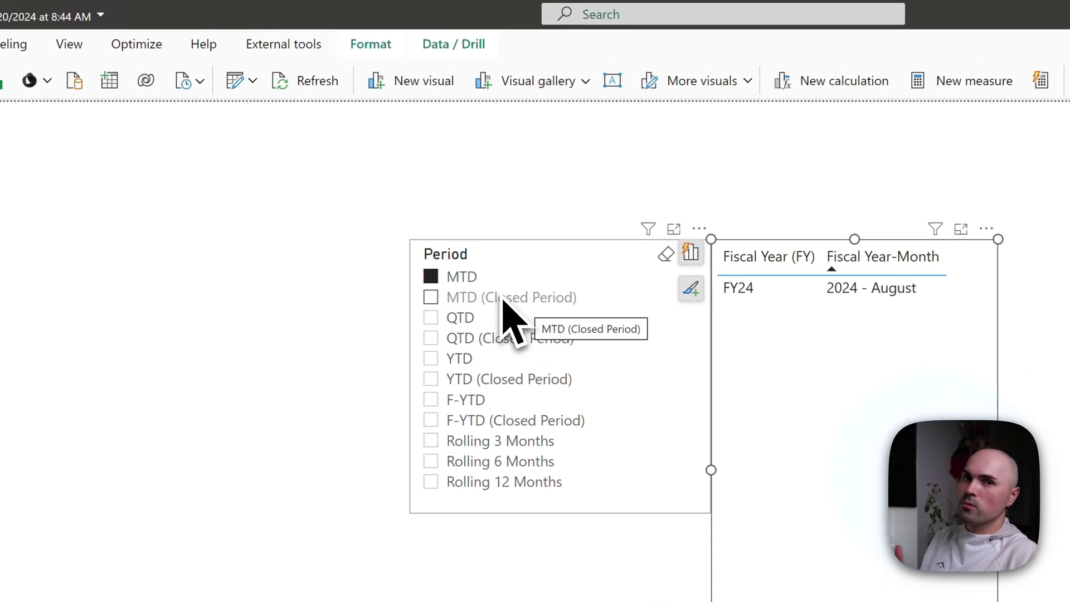
click(503, 298)
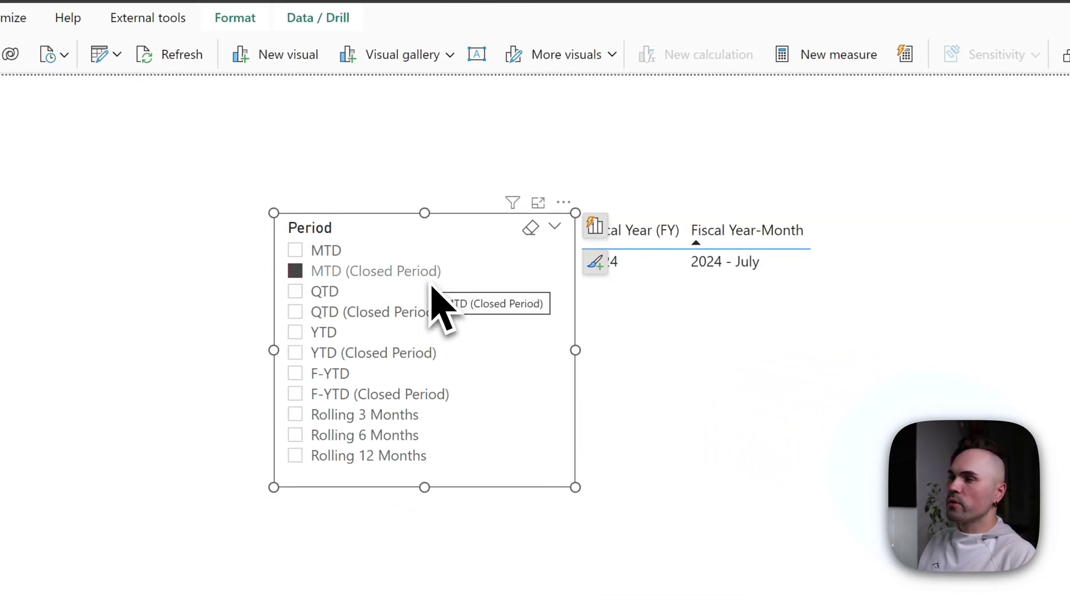
click(328, 292)
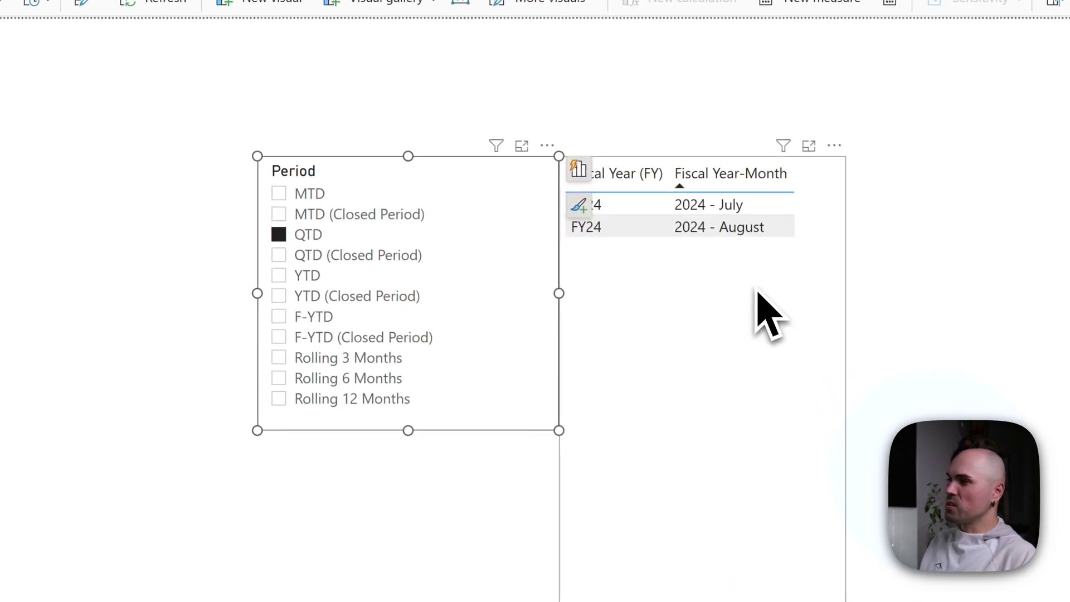
click(359, 256)
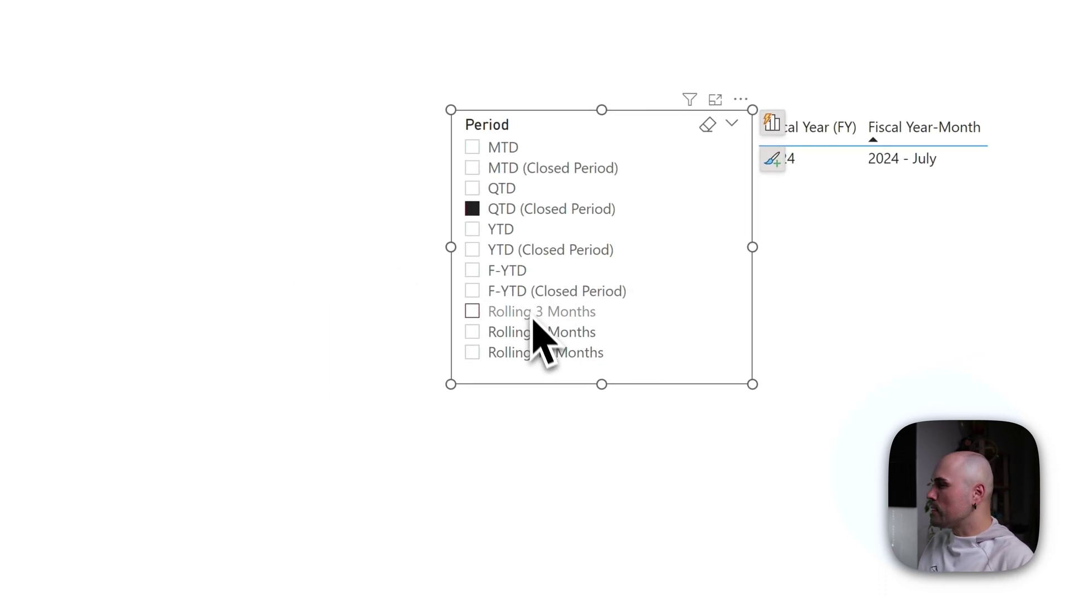
click(533, 316)
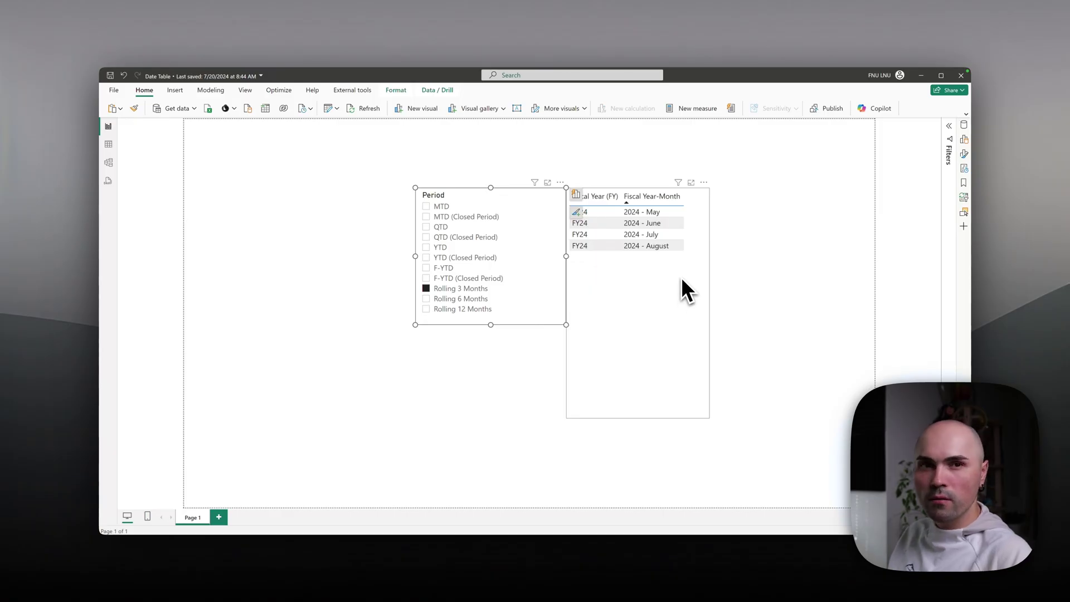
click(470, 278)
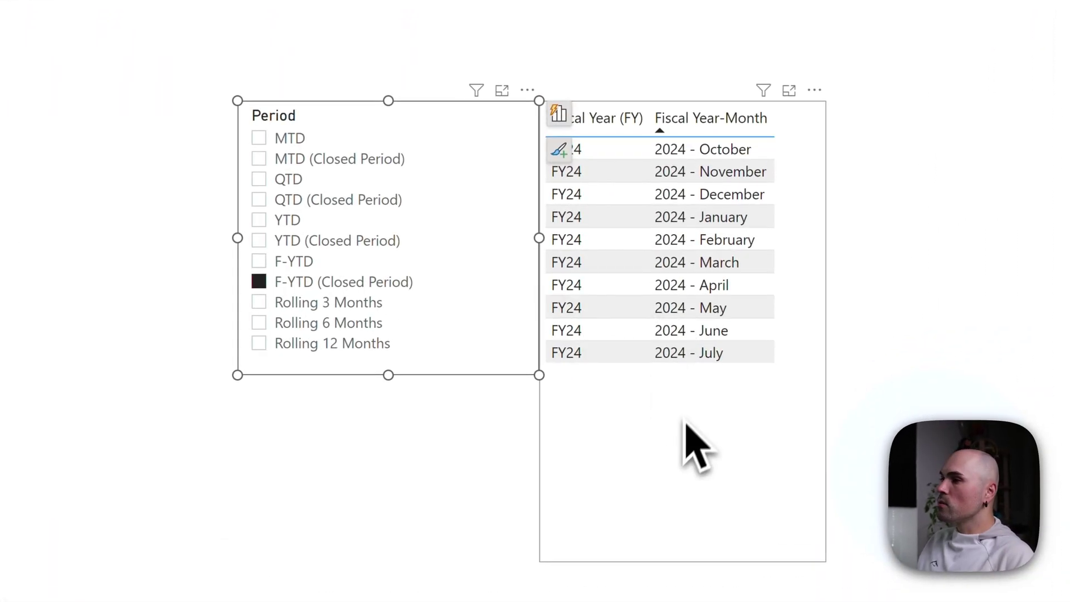